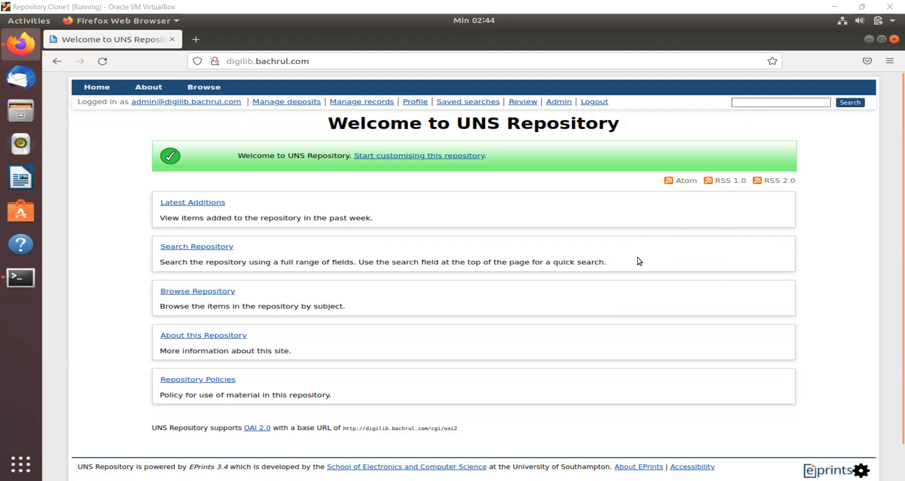
- Log out of EPrints and sign back in with the saved administrator credentials
scroll(637, 260, "down", 1)
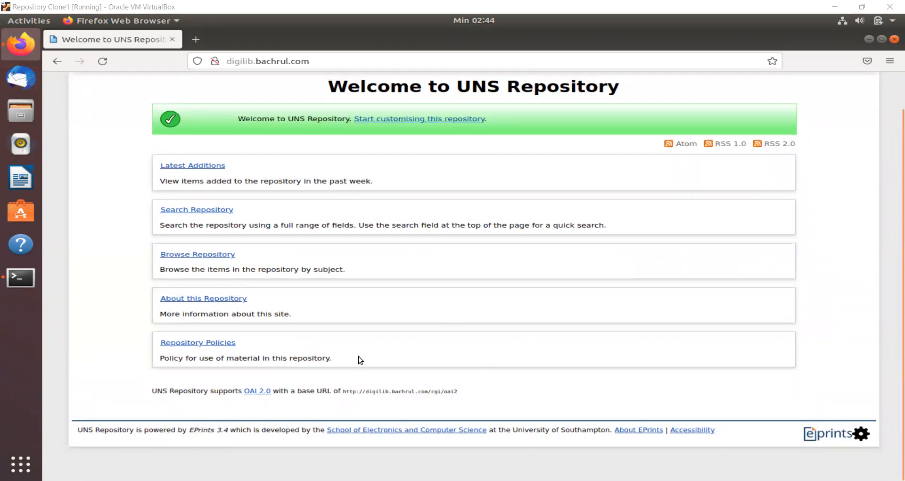
scroll(818, 174, "up", 1)
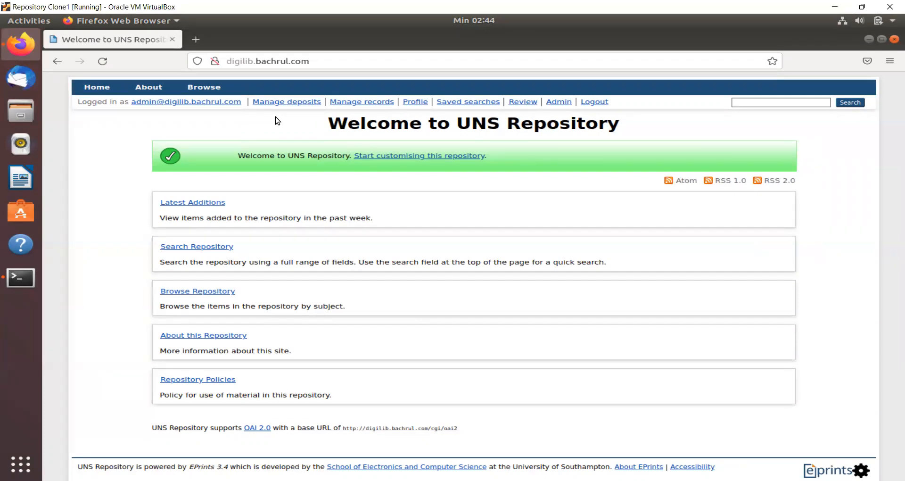
left_click(591, 103)
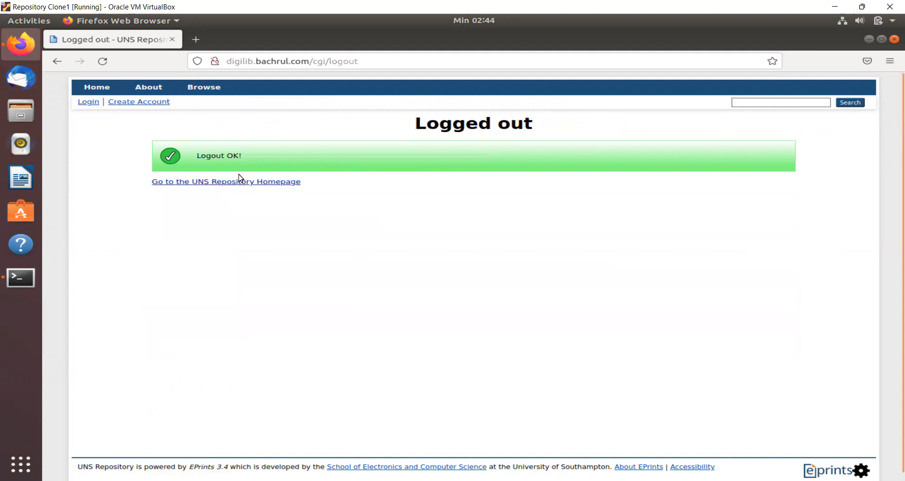
left_click(91, 105)
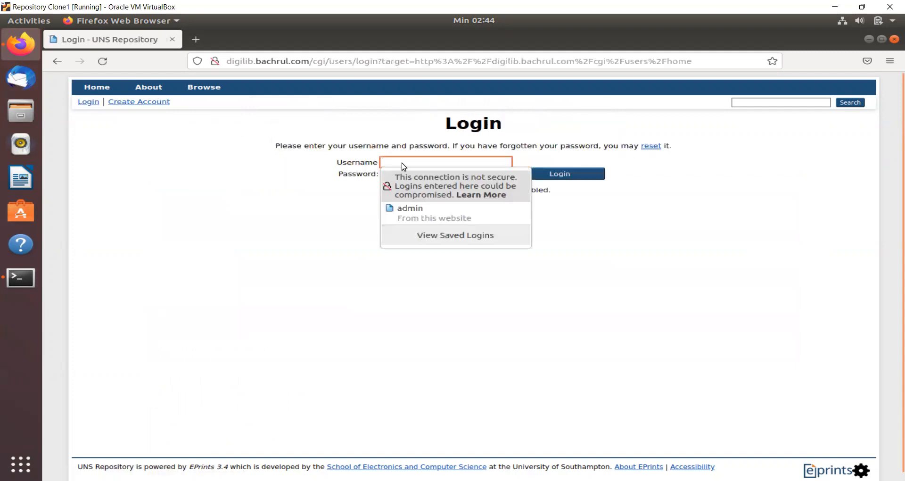
left_click(414, 211)
left_click(463, 250)
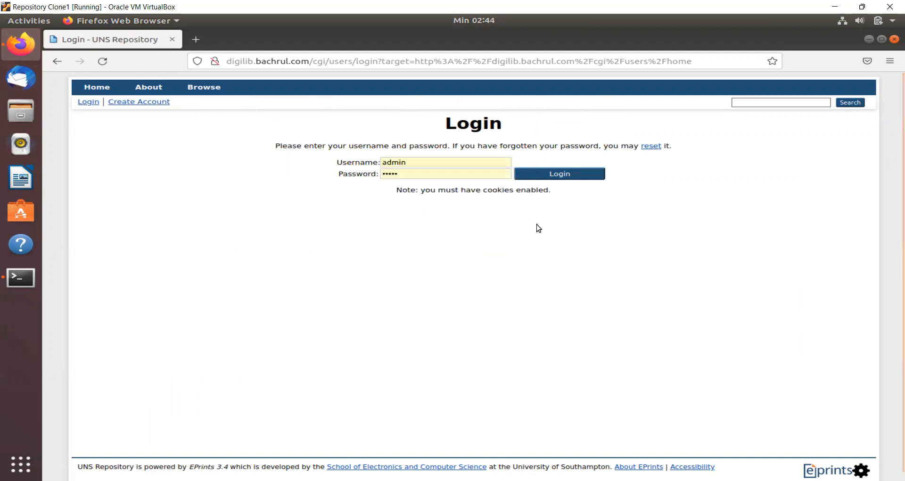
left_click(576, 182)
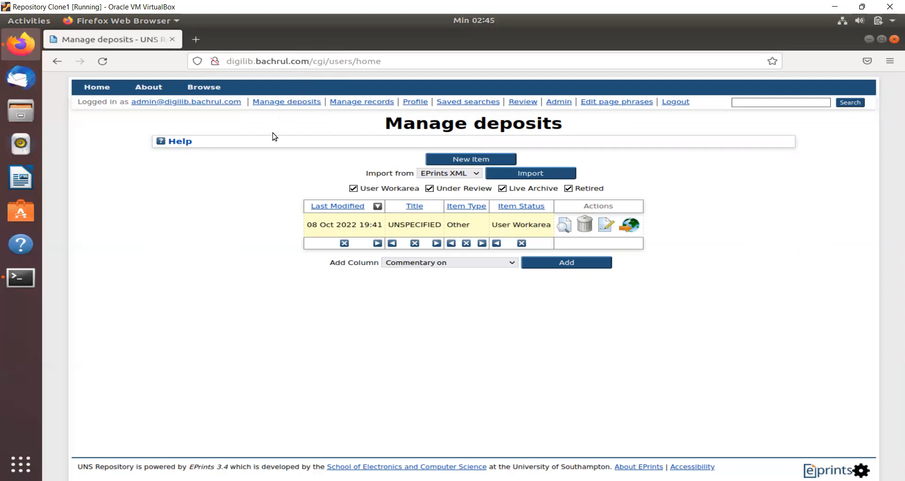
left_click(669, 104)
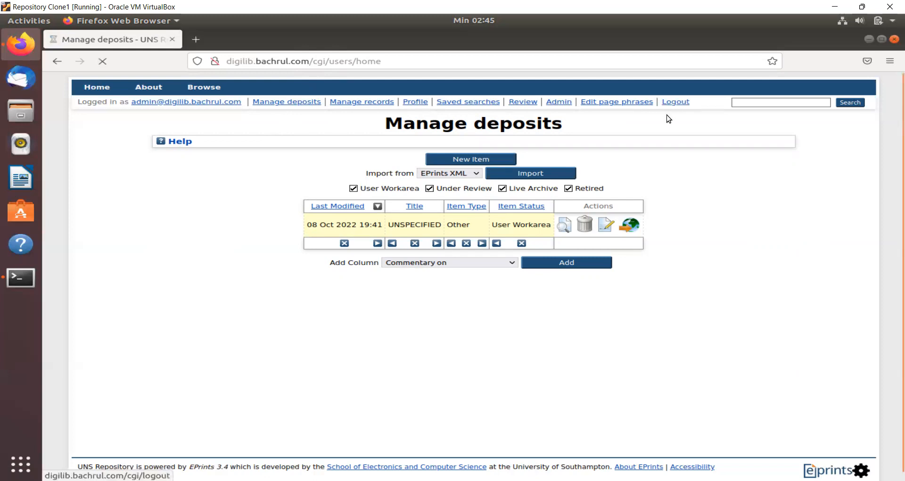
left_click(111, 85)
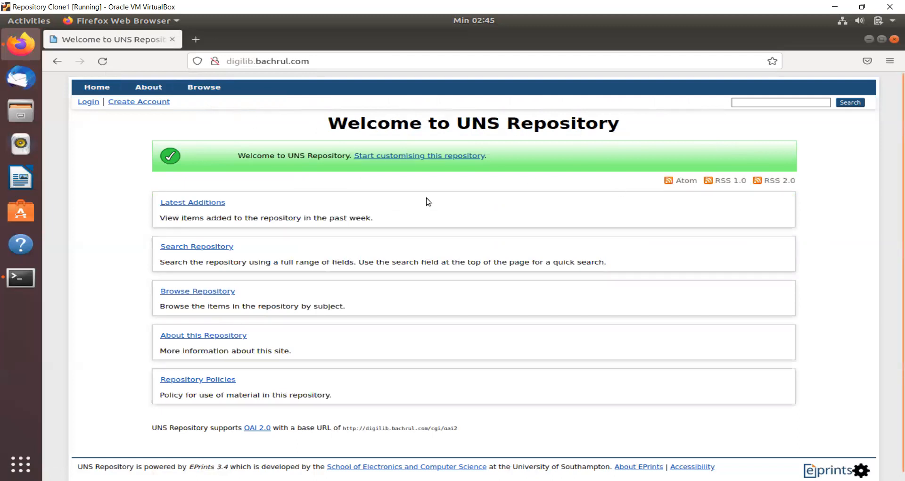
left_click(90, 104)
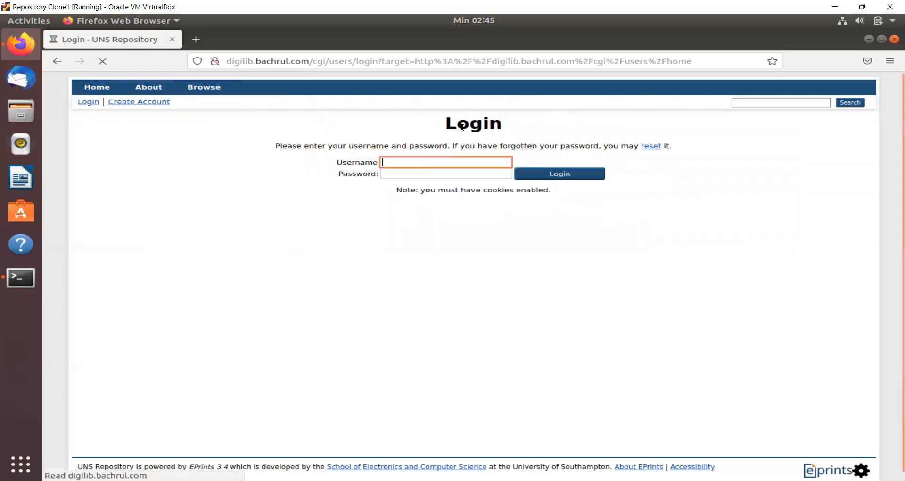
left_click(425, 209)
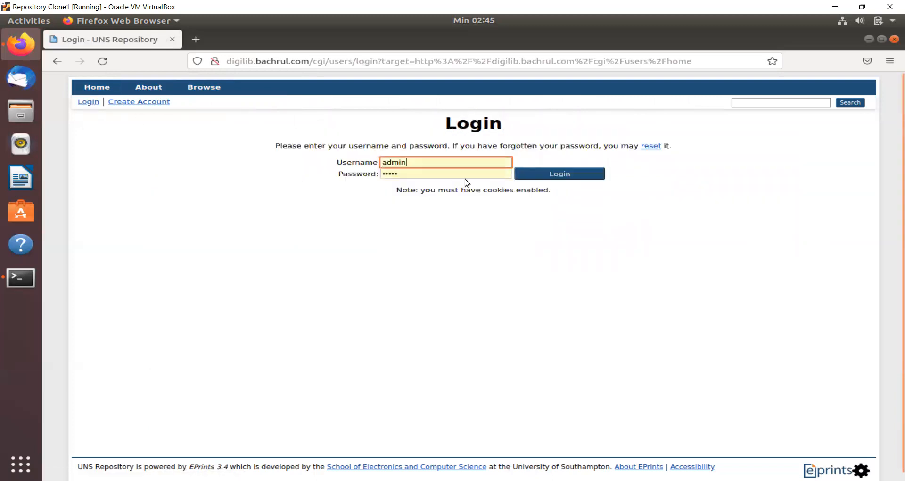
left_click(533, 175)
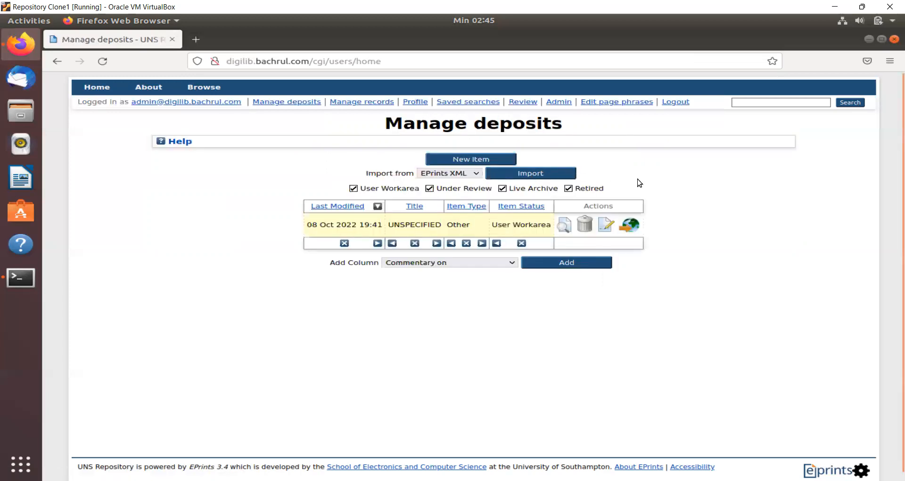
- Delete the existing unspecified Other item and begin New Item Other #2 at its Upload stage
left_click(585, 228)
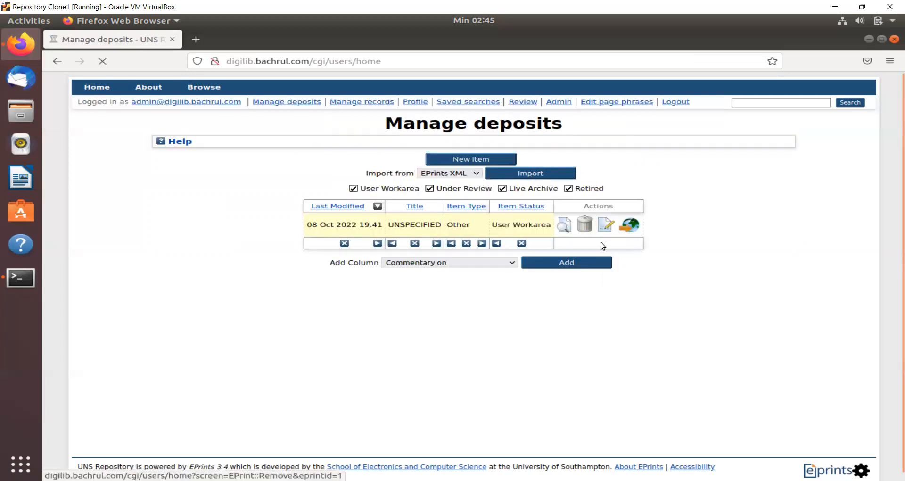
left_click(446, 164)
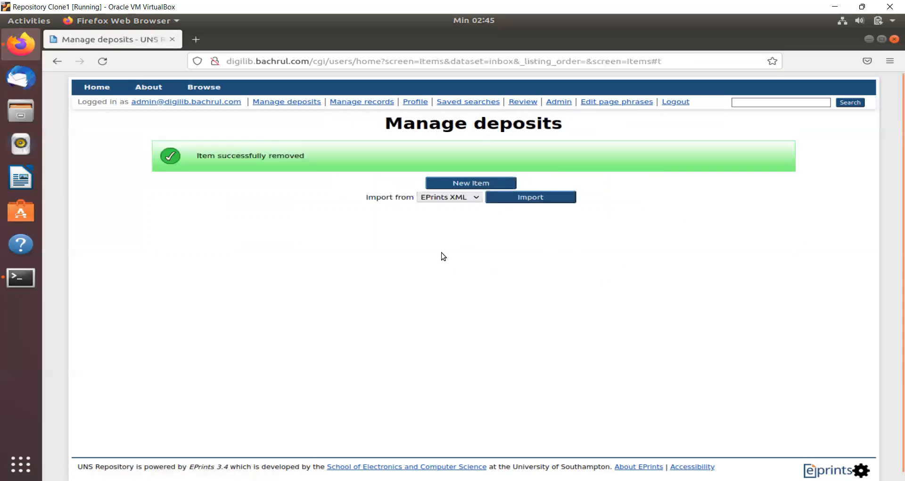
left_click(470, 183)
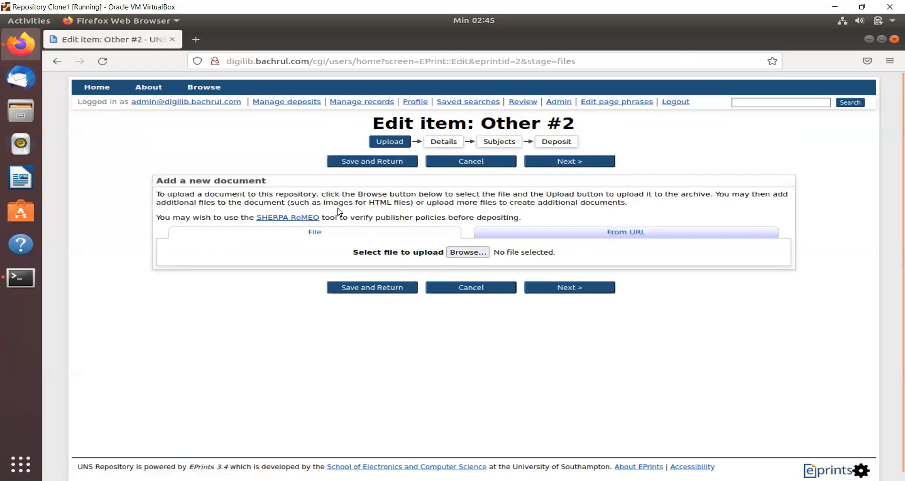
scroll(476, 342, "down", 1)
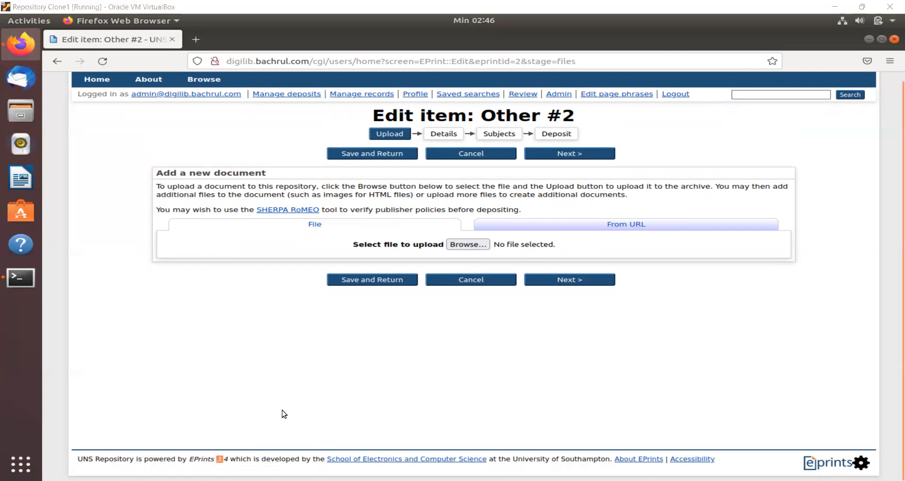
left_click(411, 349)
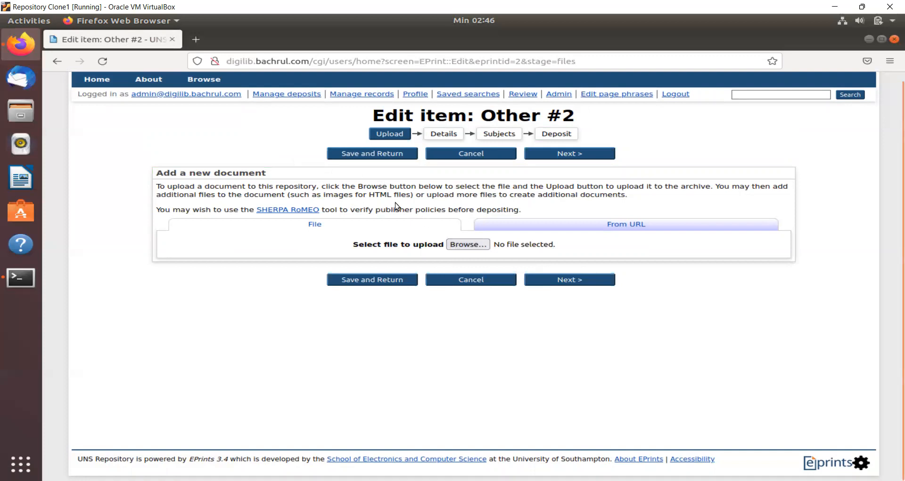
- Set Other #2's upload to the From URL option, with a blank Firefox tab opened alongside
left_click(195, 40)
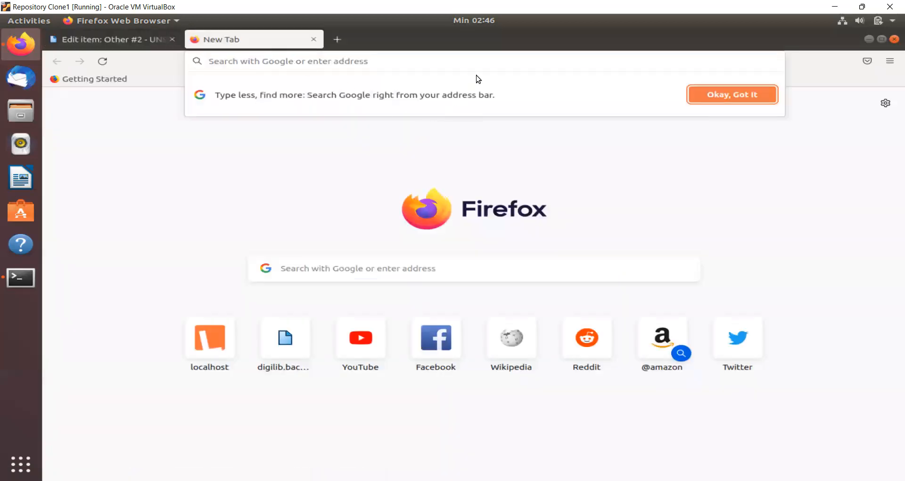
left_click(111, 40)
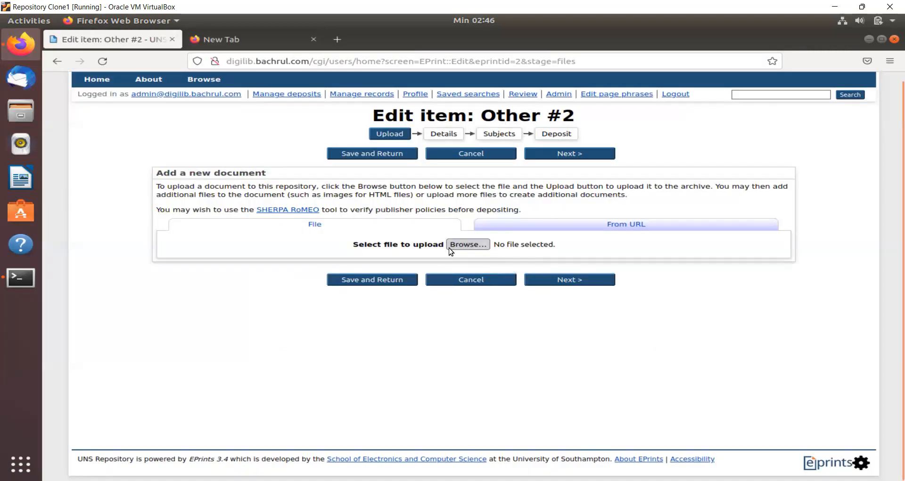
left_click(539, 229)
left_click(395, 225)
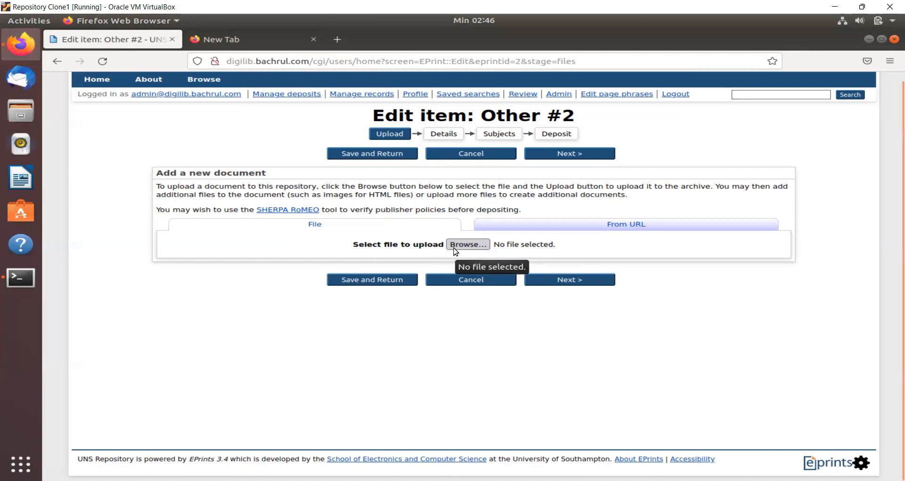
left_click(532, 227)
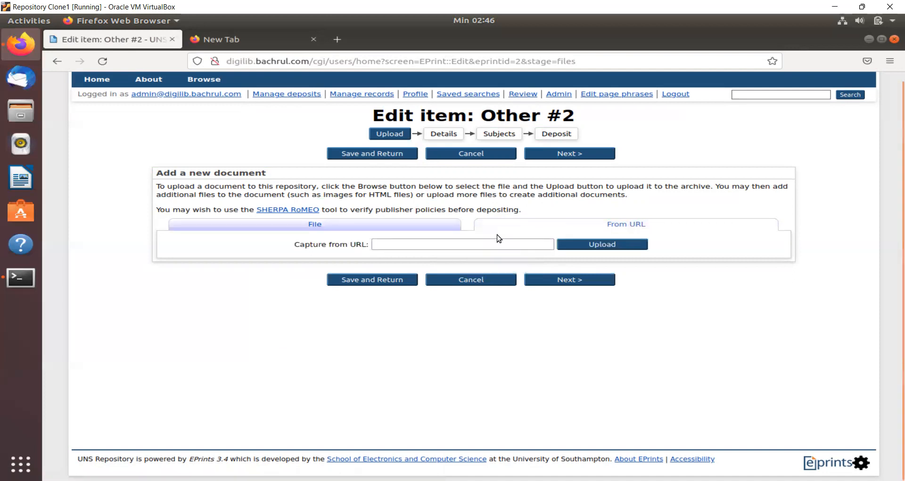
left_click(540, 244)
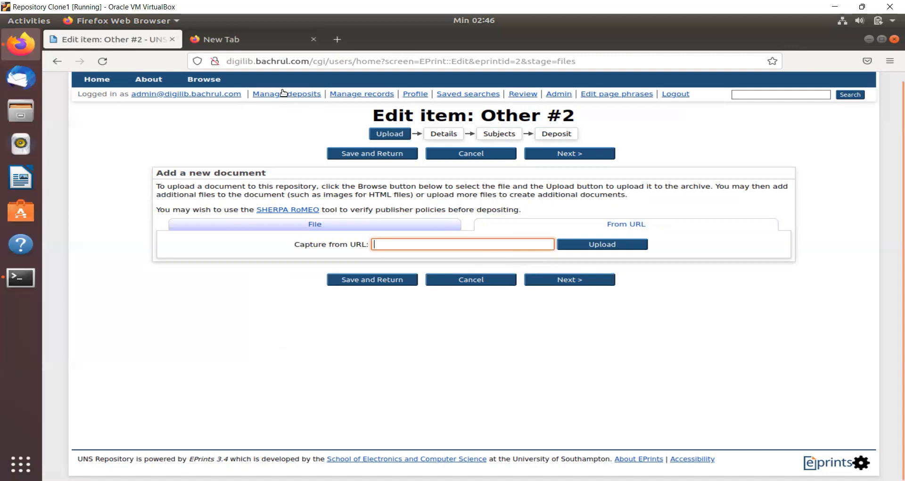
left_click(256, 42)
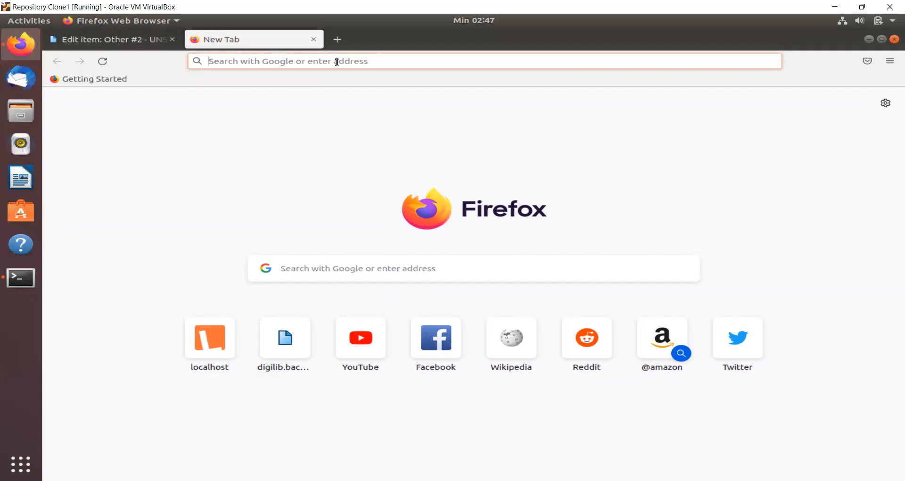
- Search Google for 'jurnal pustaka ilmiah uns', repeating the search after Firefox restarts for its update
type("jur")
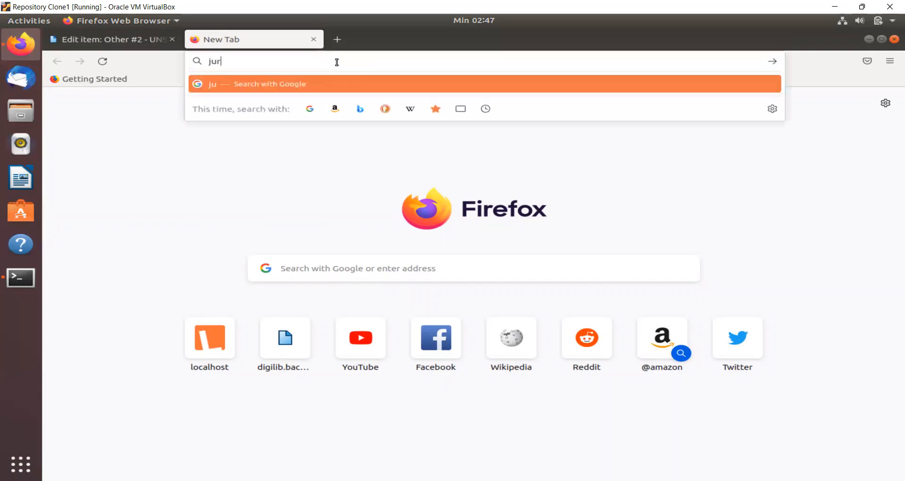
type("nal pustak")
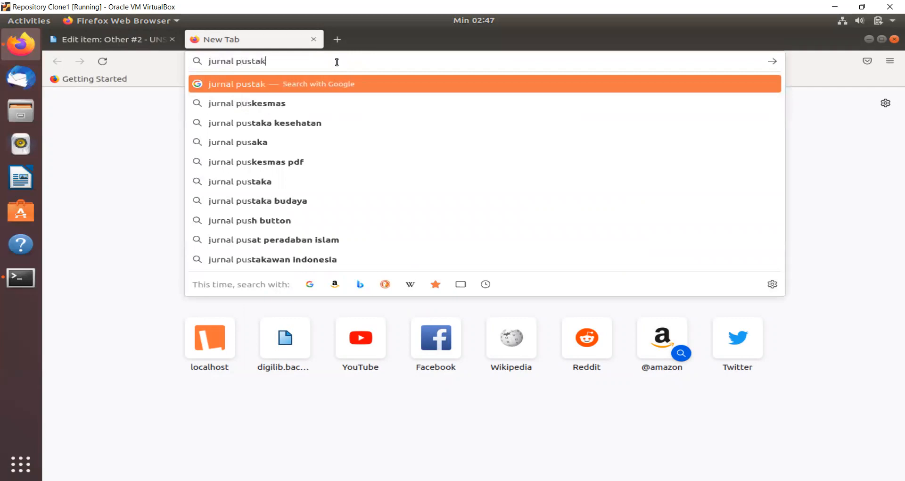
type("a ilmiah u")
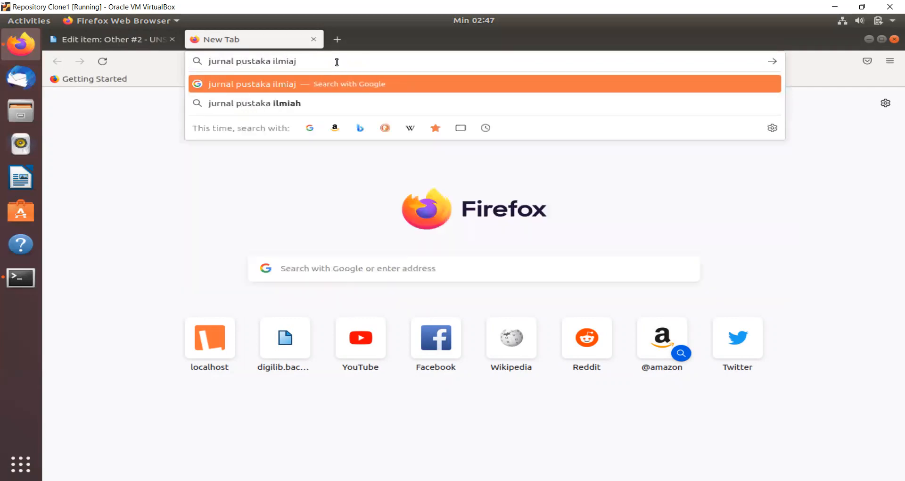
type("ns")
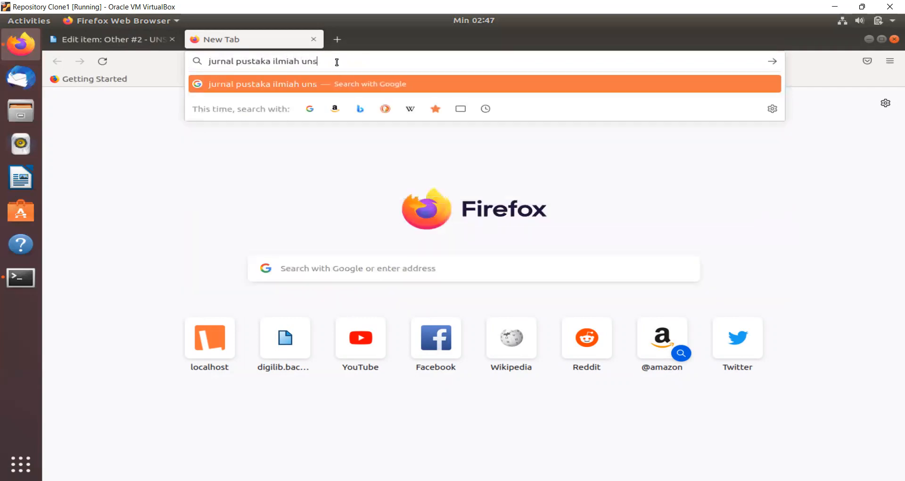
key("Return")
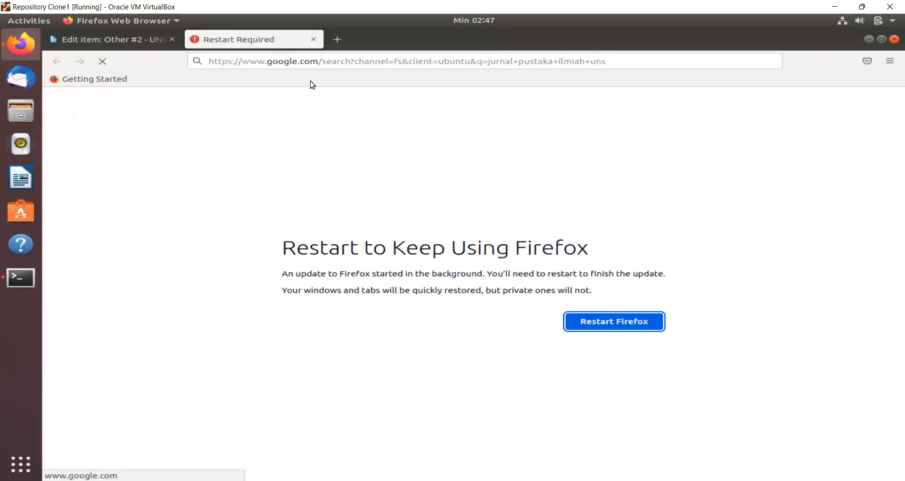
left_click(589, 318)
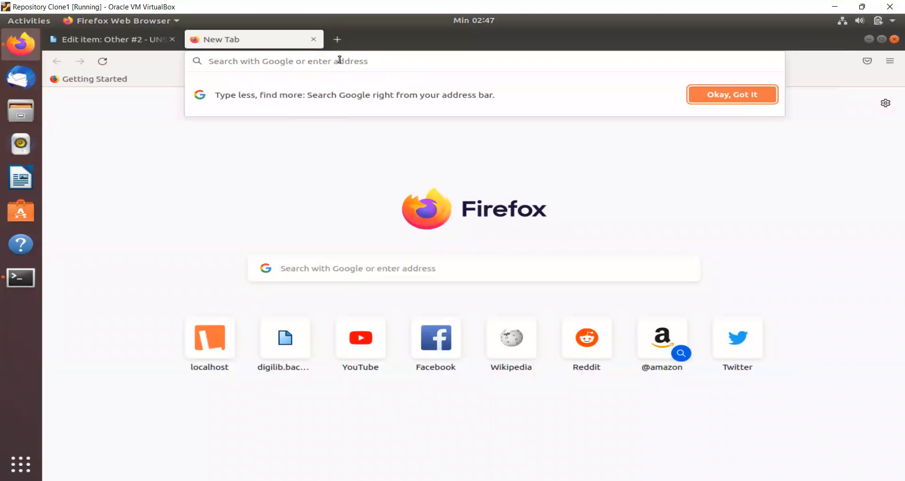
type("jurnal p")
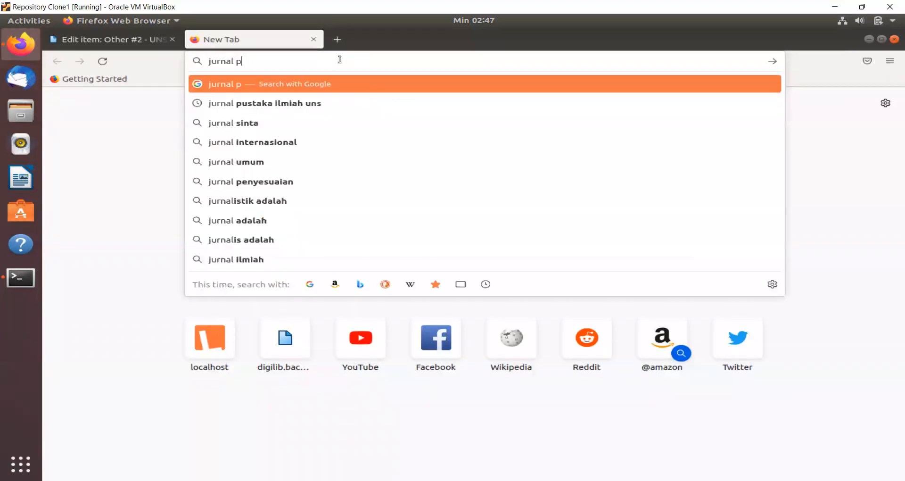
type("ustaka ilmiu")
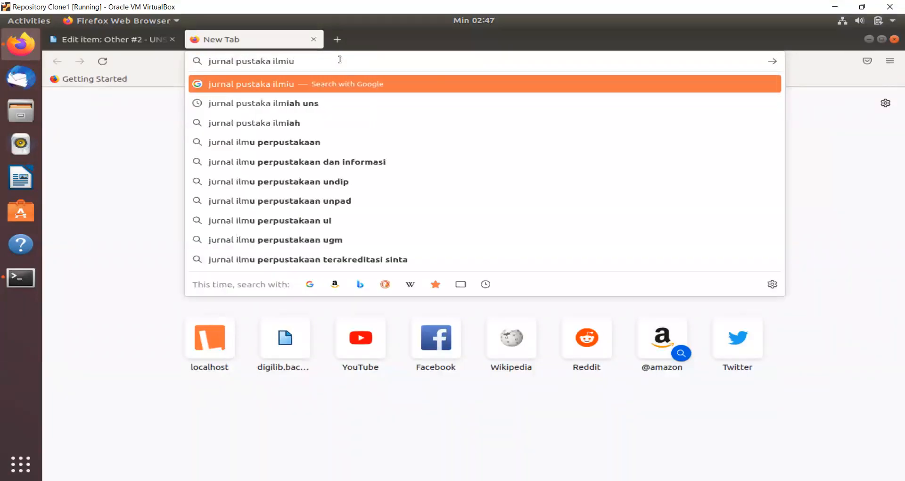
key("BackSpace")
type("ah uns")
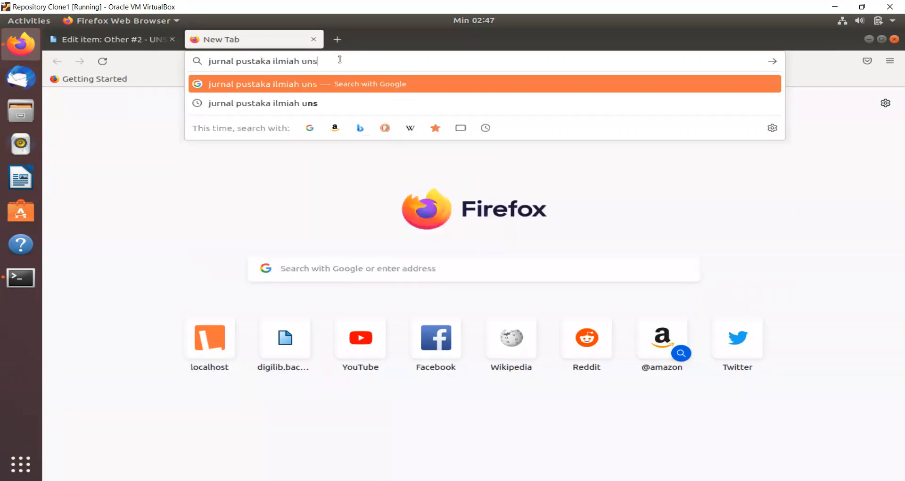
key("Return")
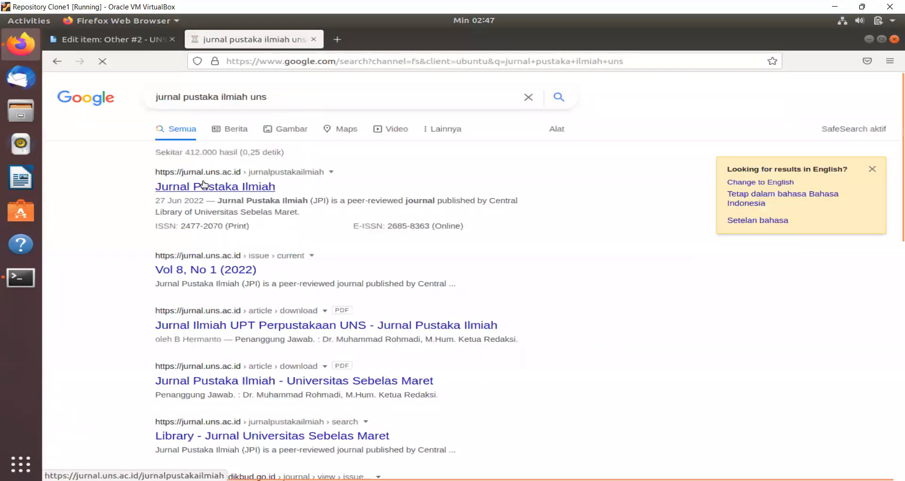
- Open the Jurnal Pustaka Ilmiah site and the article 'Desain Perpustakaan Generasi Z dan Alpha'
left_click(194, 188)
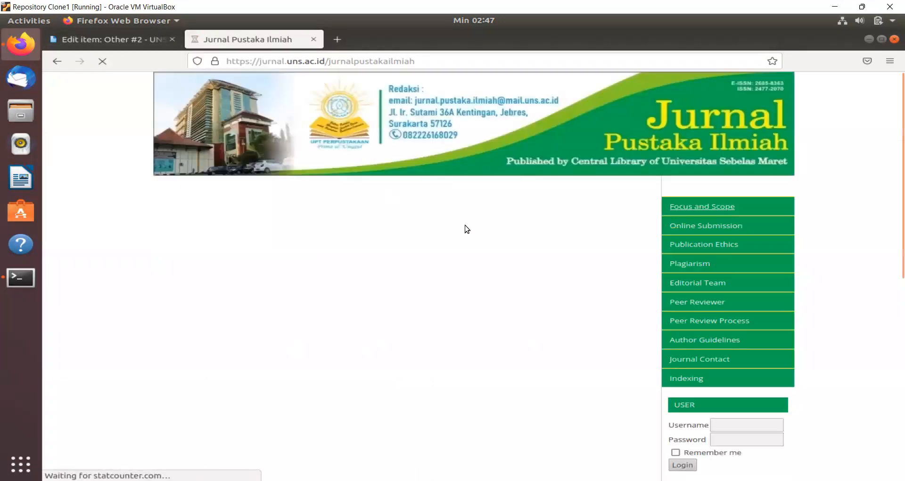
scroll(466, 225, "down", 1)
scroll(466, 225, "down", 10)
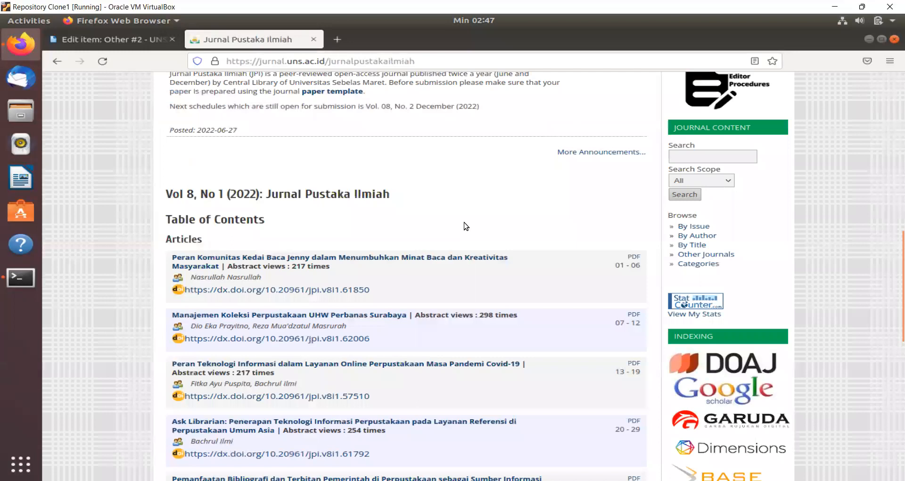
scroll(464, 222, "down", 2)
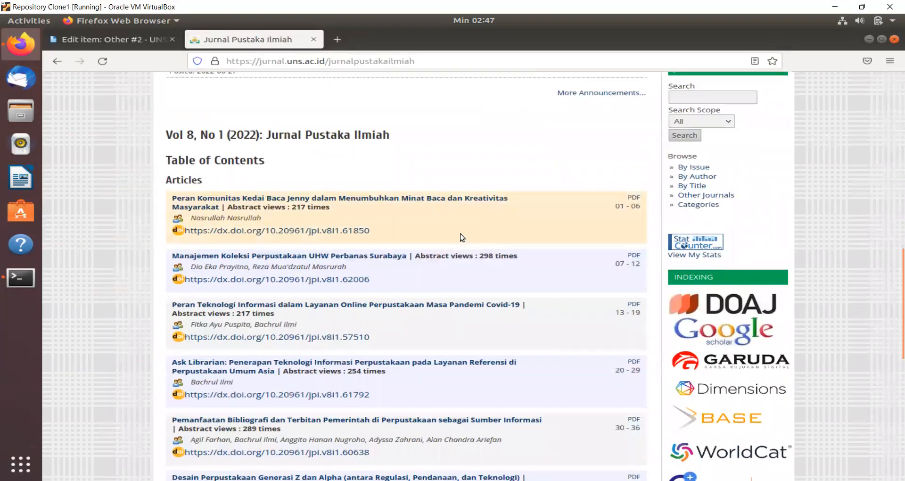
scroll(460, 234, "down", 4)
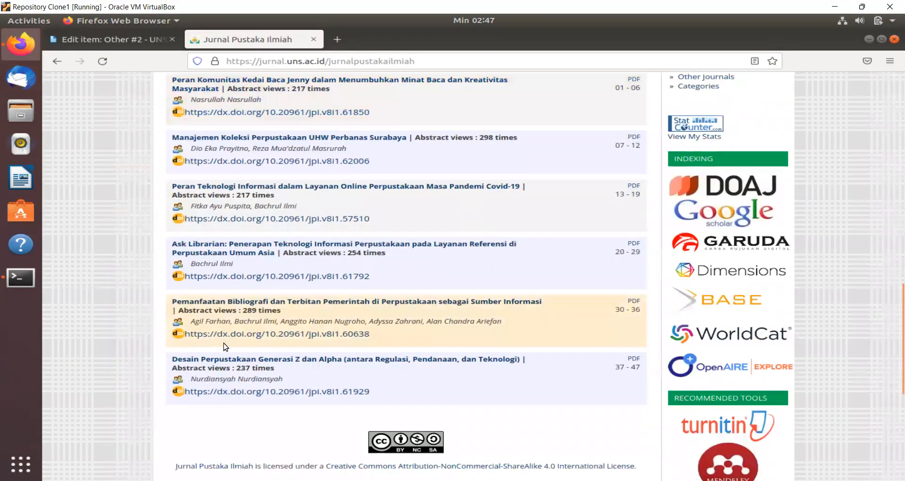
left_click(242, 360)
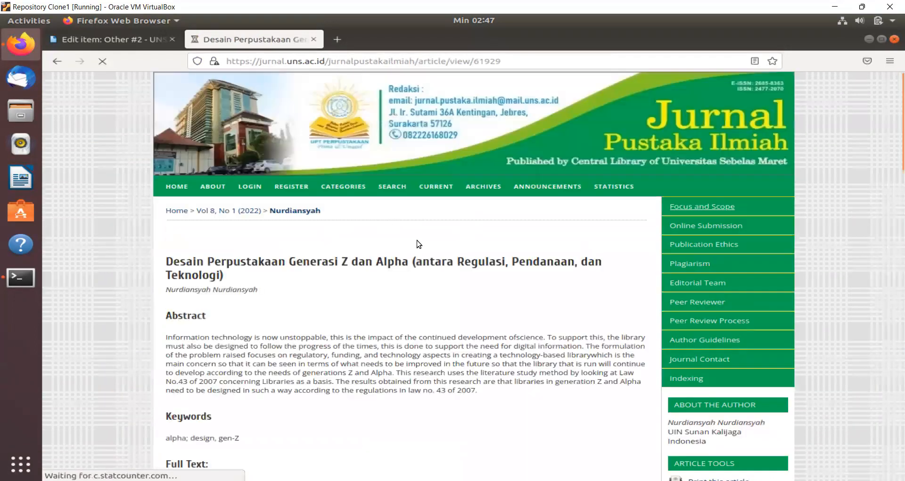
scroll(417, 239, "down", 4)
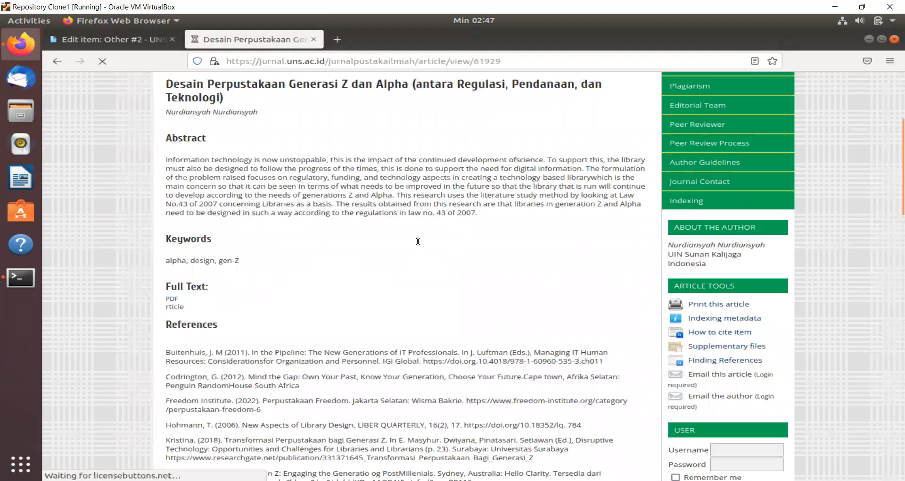
scroll(418, 242, "down", 3)
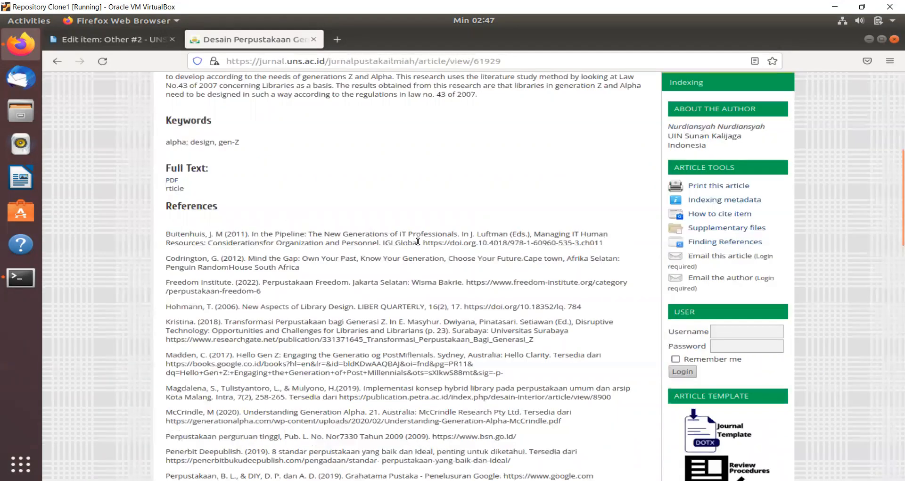
scroll(418, 241, "up", 4)
scroll(418, 242, "down", 2)
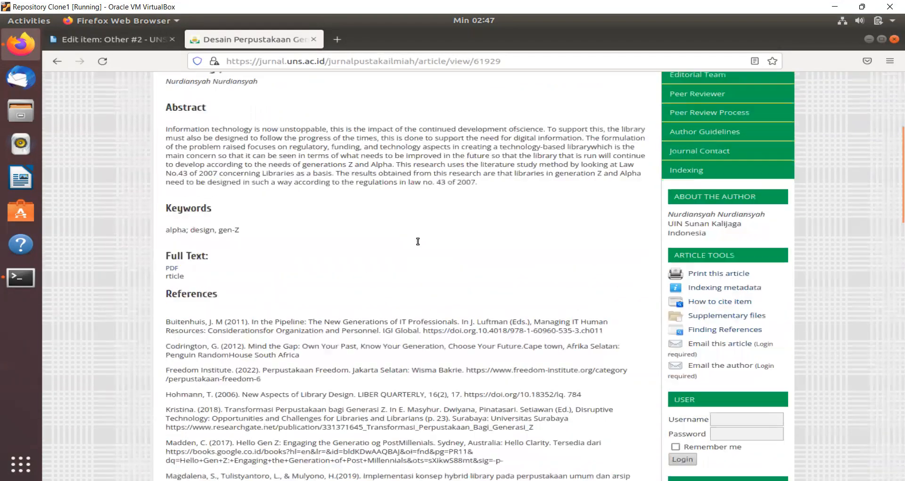
scroll(418, 241, "down", 10)
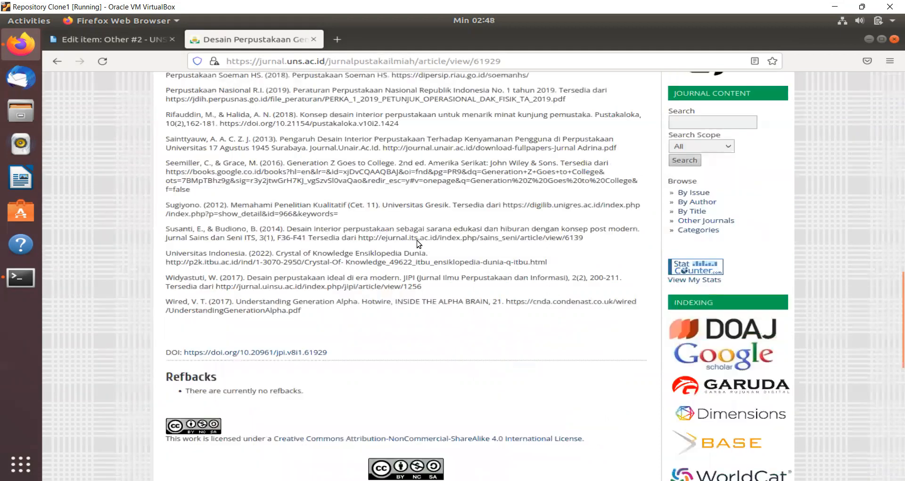
scroll(510, 234, "up", 12)
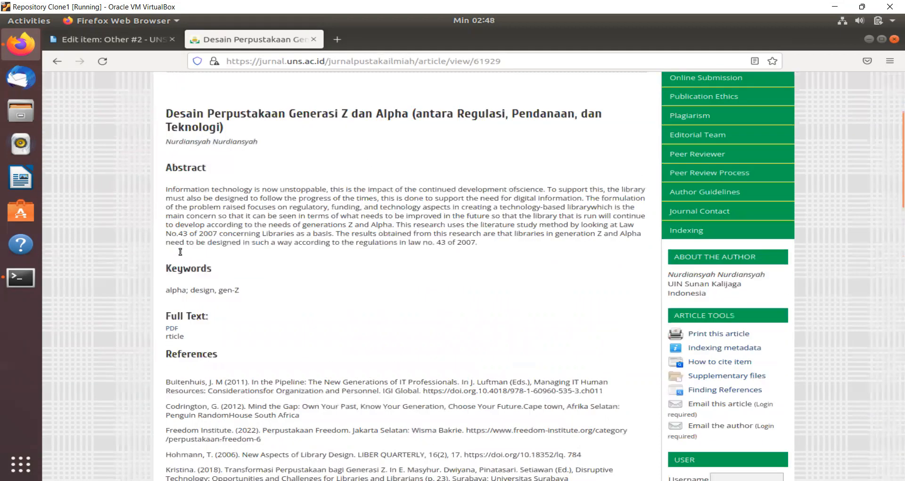
scroll(171, 361, "up", 1)
left_click(172, 357)
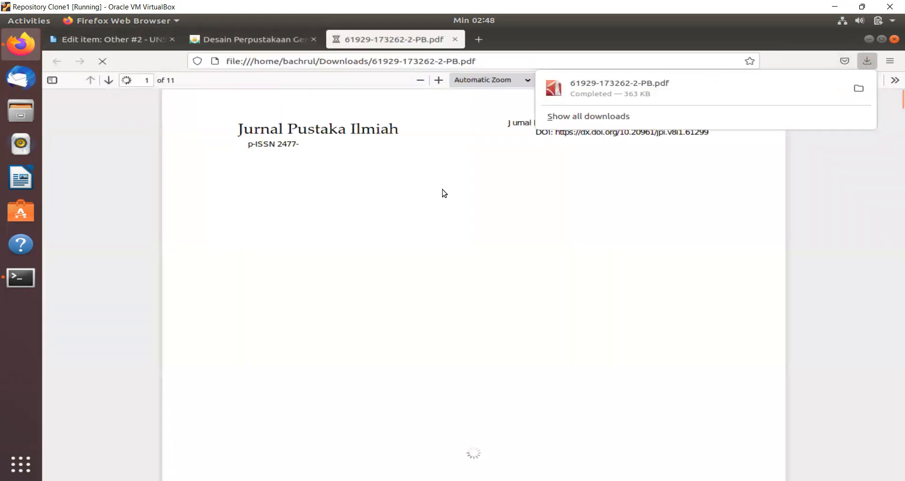
- Copy the article's 'Download this PDF file' link and go back to the EPrints Other #2 tab
left_click(156, 41)
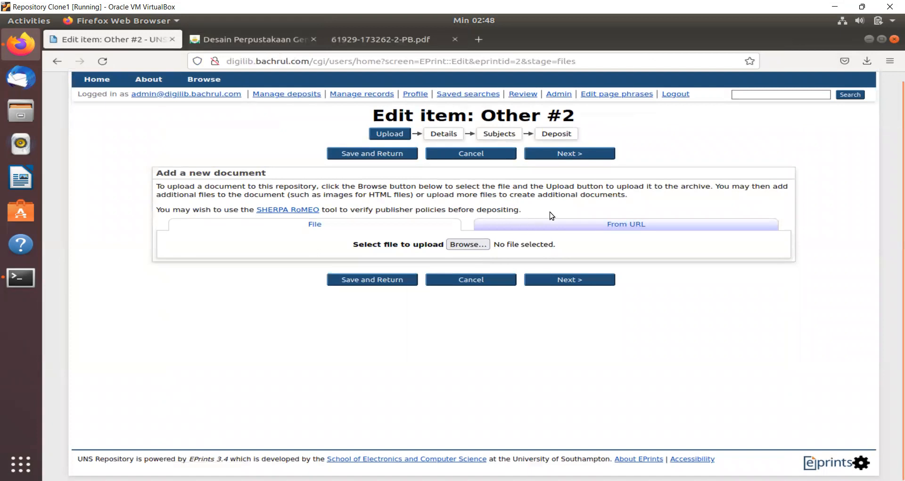
left_click(384, 38)
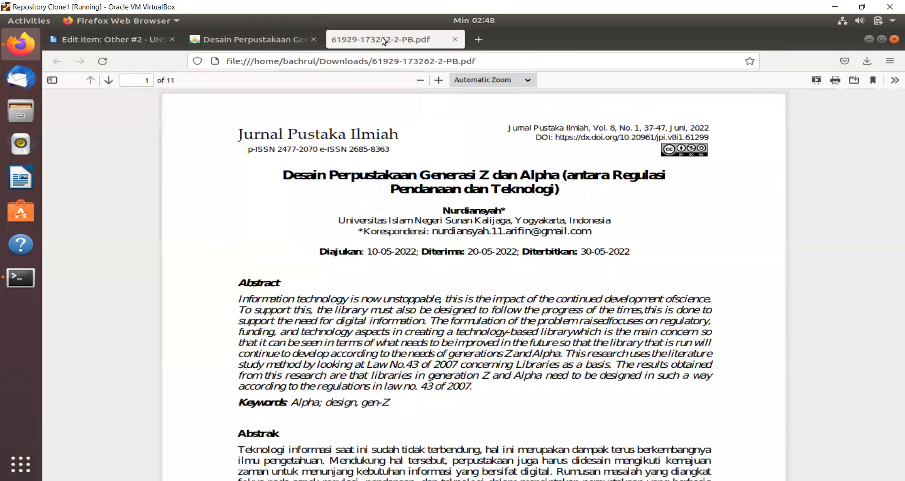
left_click(278, 43)
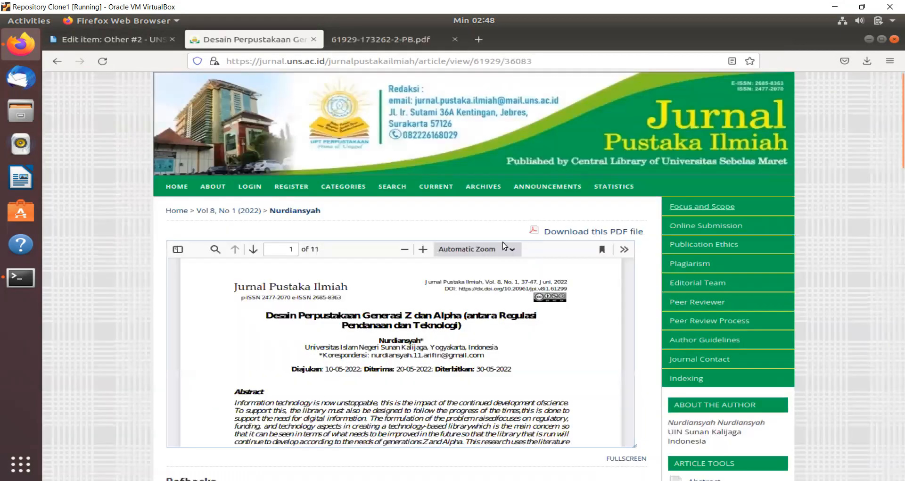
right_click(555, 236)
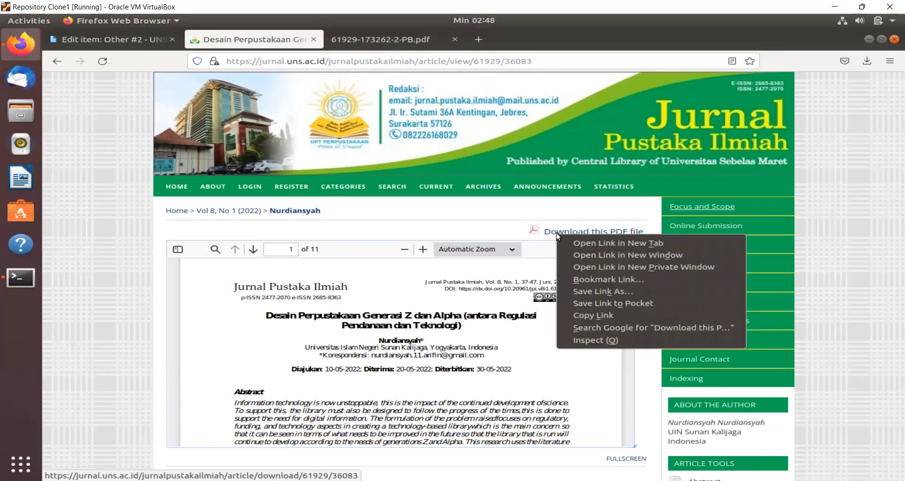
left_click(588, 315)
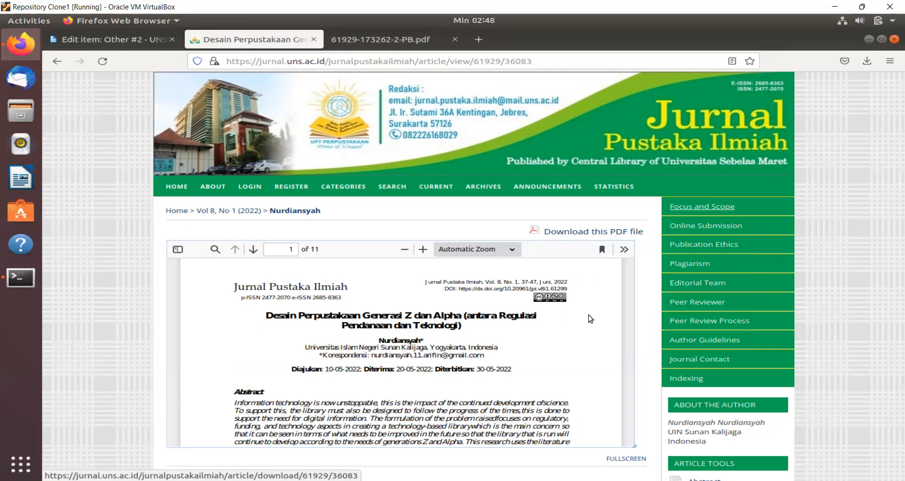
left_click(134, 42)
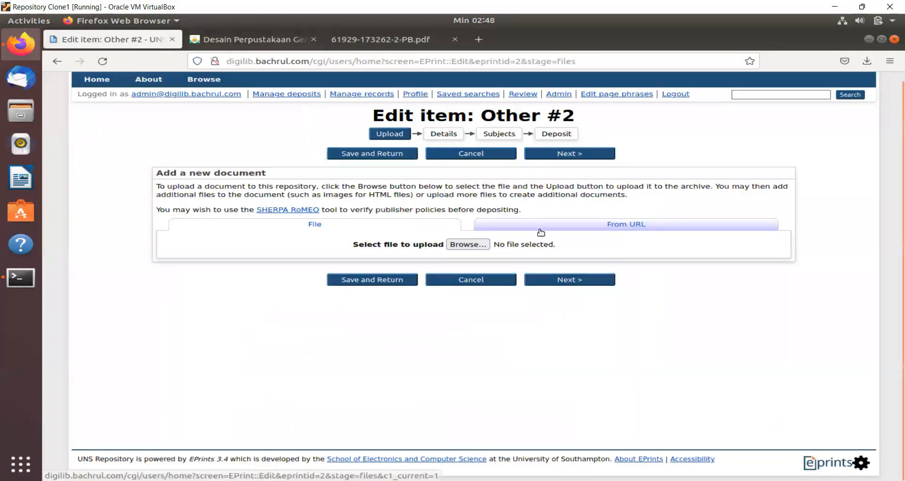
left_click(540, 226)
left_click(495, 245)
right_click(495, 243)
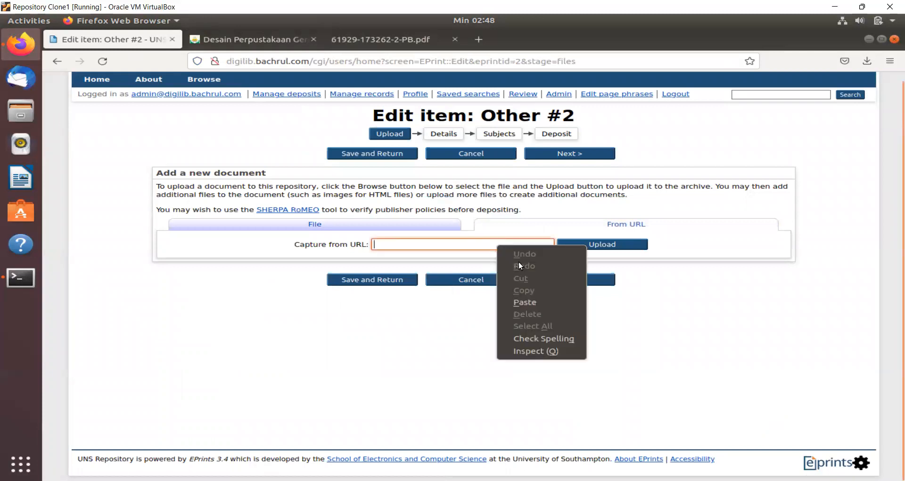
left_click(523, 303)
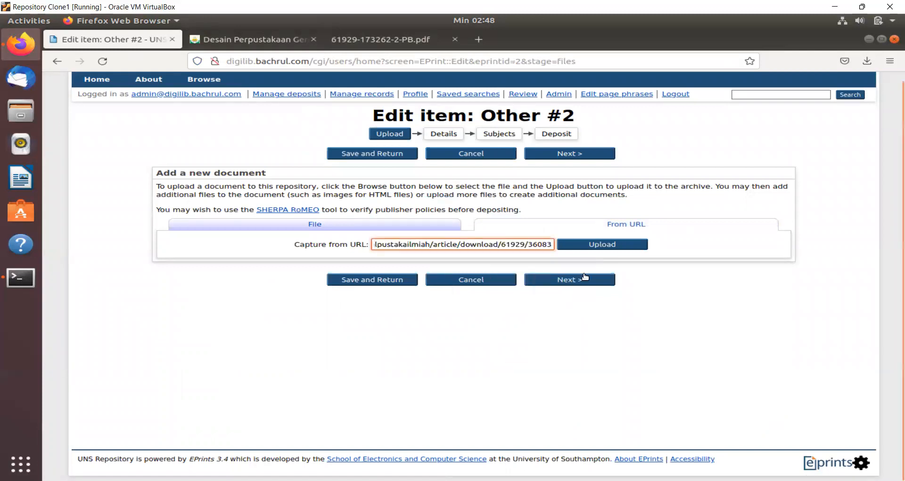
left_click(608, 245)
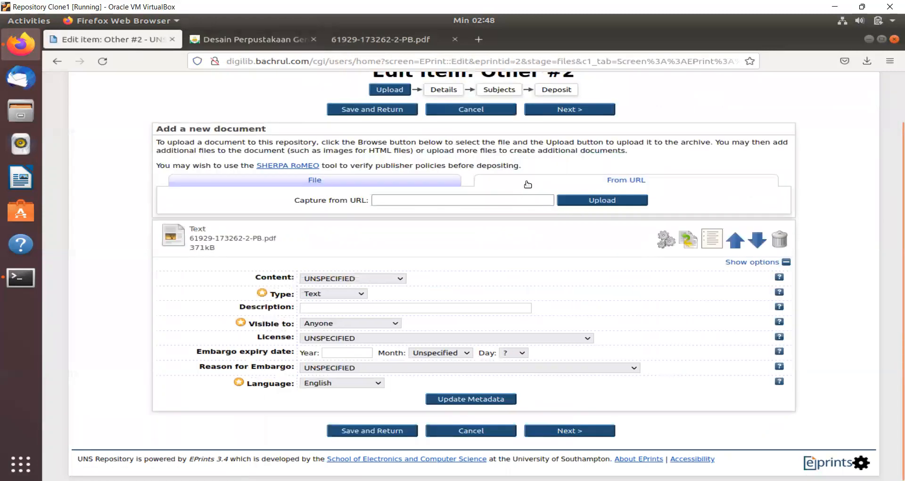
left_click(363, 179)
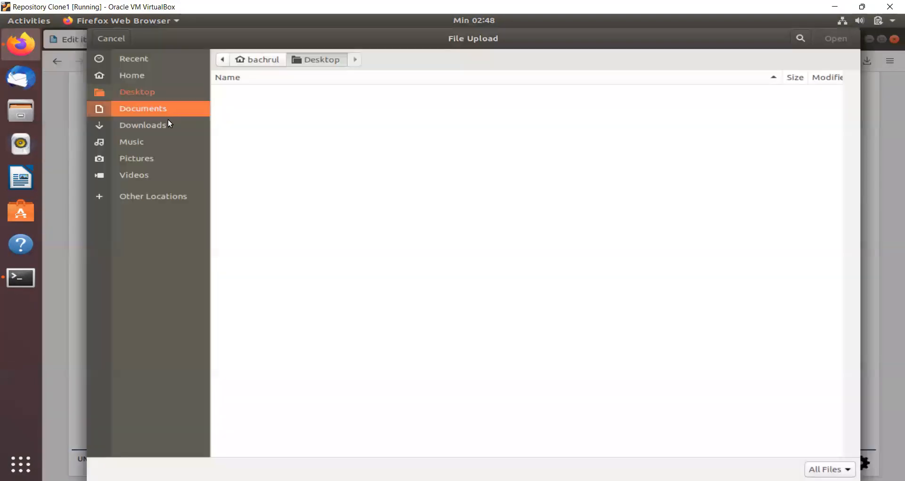
left_click(165, 124)
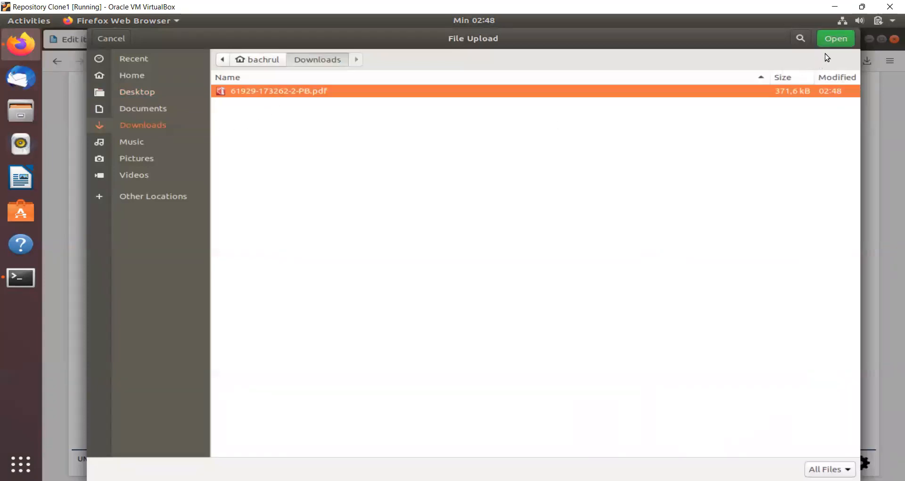
left_click(832, 43)
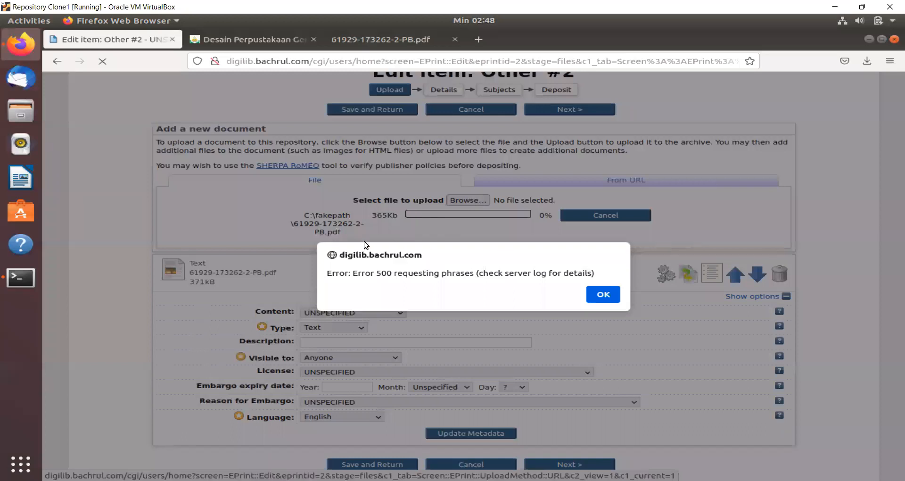
left_click(596, 295)
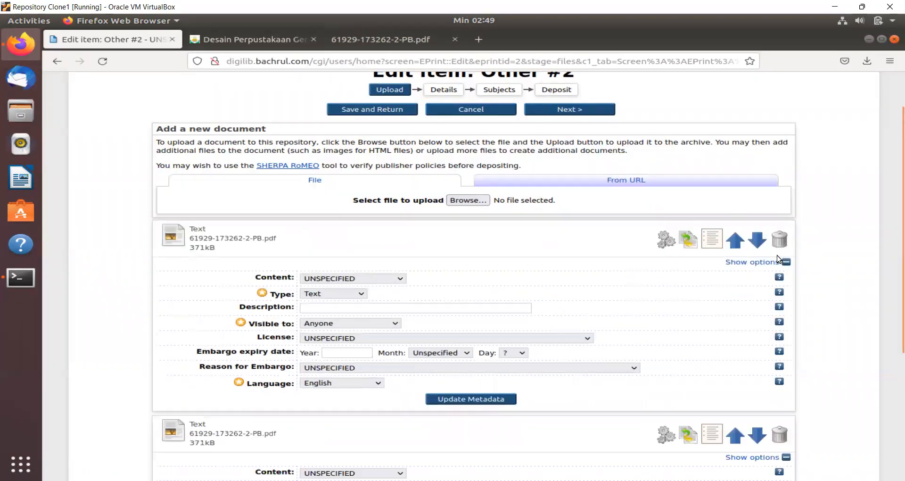
scroll(684, 297, "down", 5)
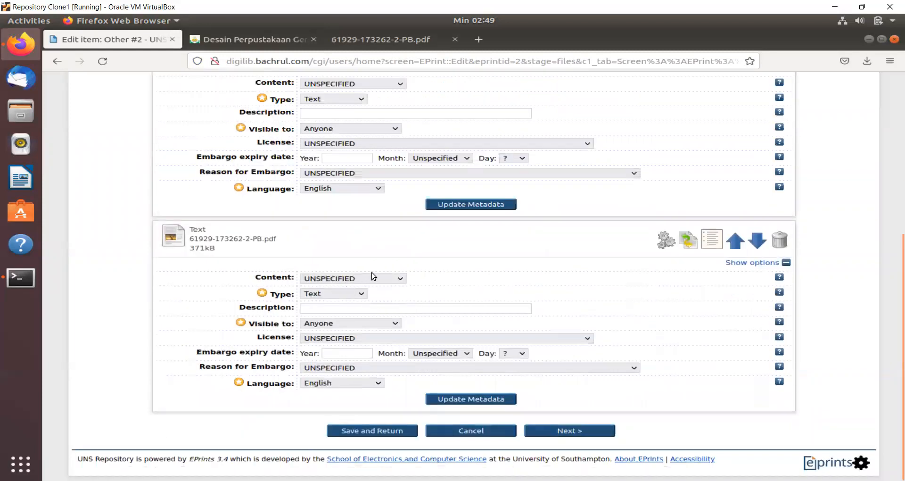
scroll(371, 273, "up", 4)
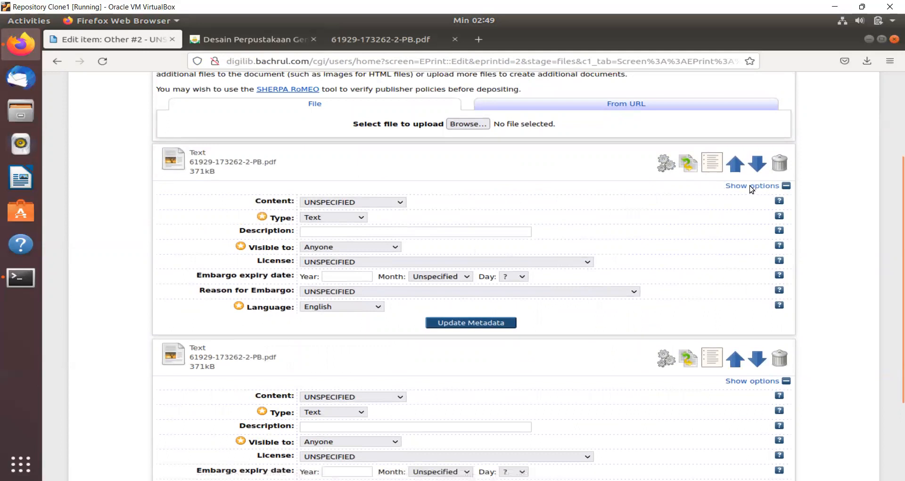
- Remove the duplicate PDF document and open the remaining document's Content version list
left_click(776, 165)
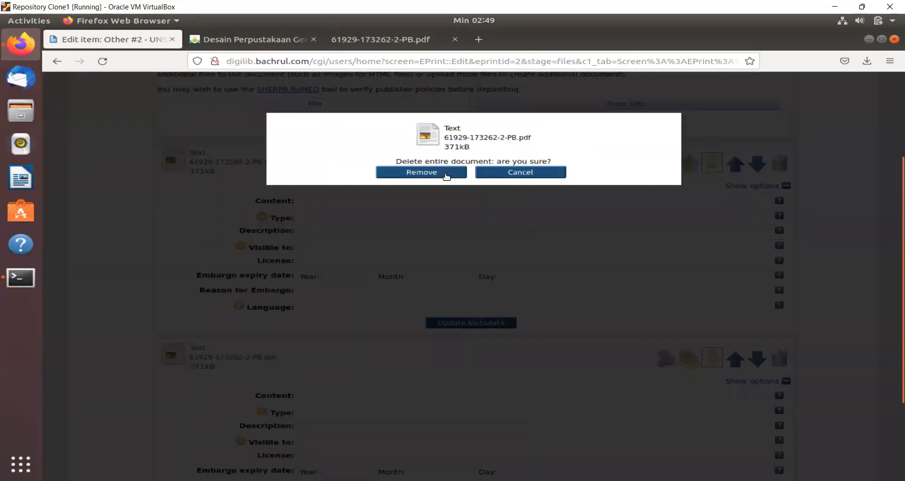
left_click(446, 173)
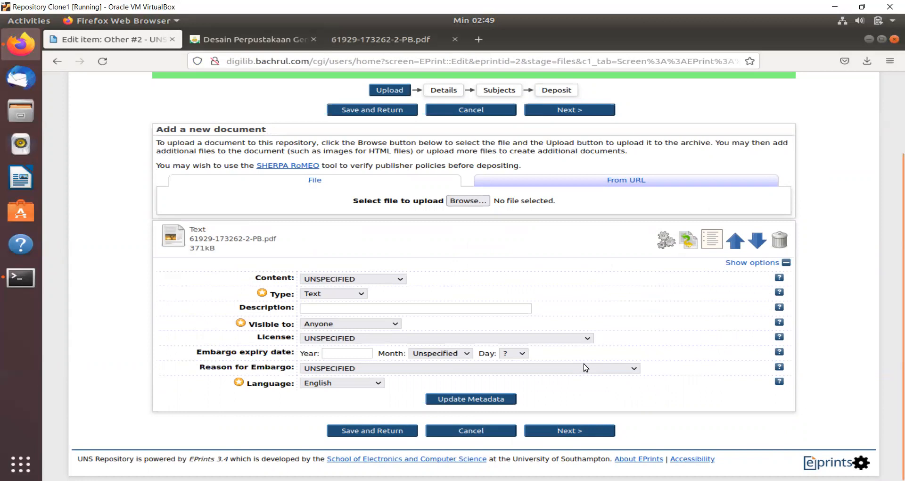
left_click(391, 279)
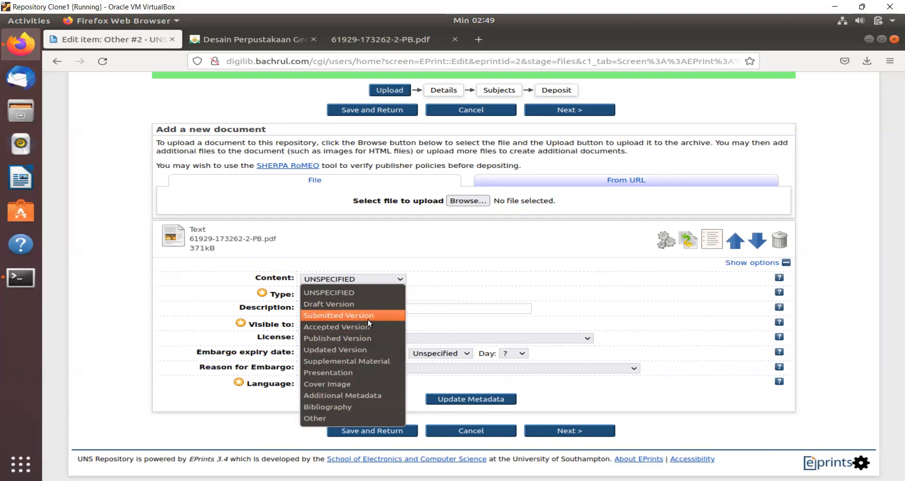
- Set the PDF's content to Published Version, keeping type Text and visibility Anyone
left_click(370, 338)
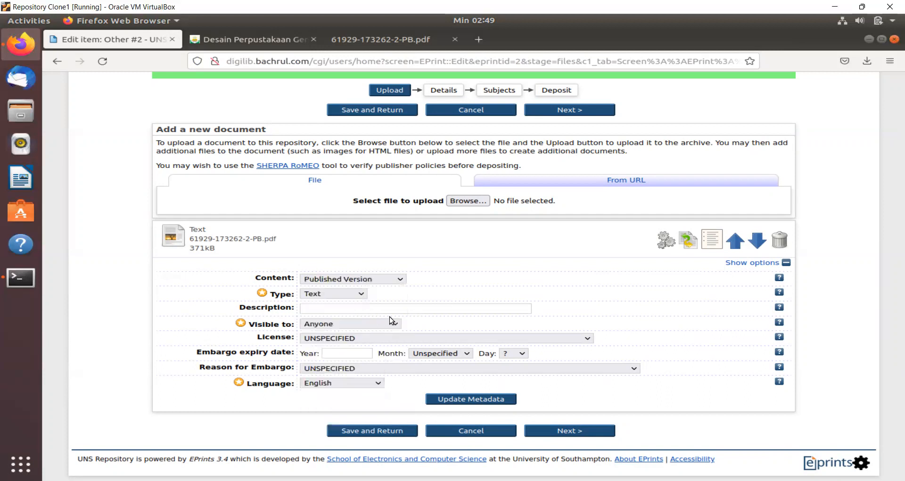
left_click(349, 295)
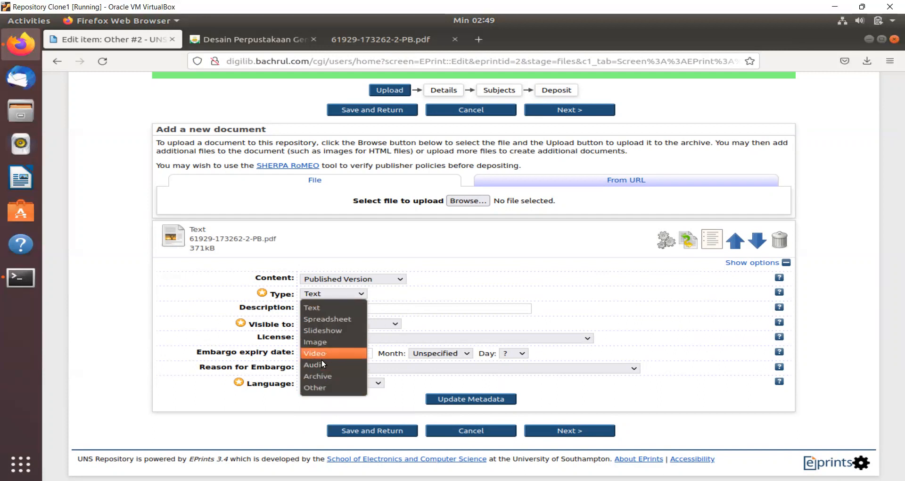
left_click(488, 264)
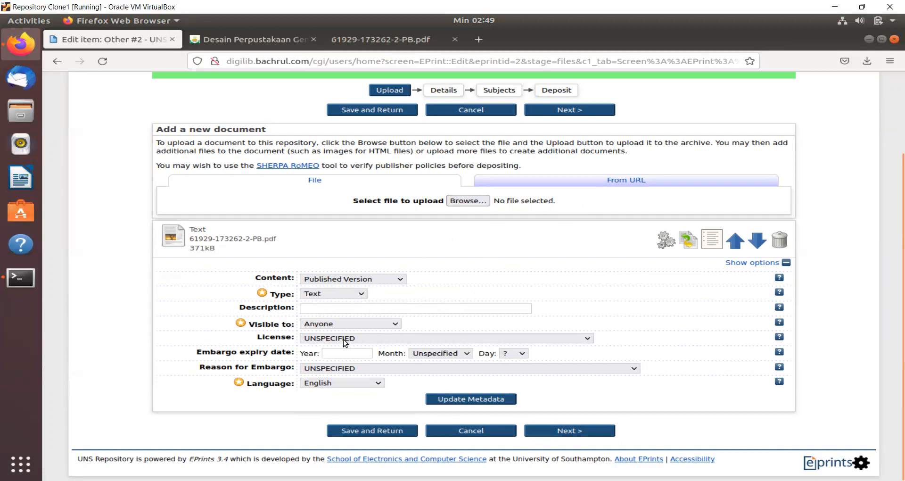
left_click(328, 326)
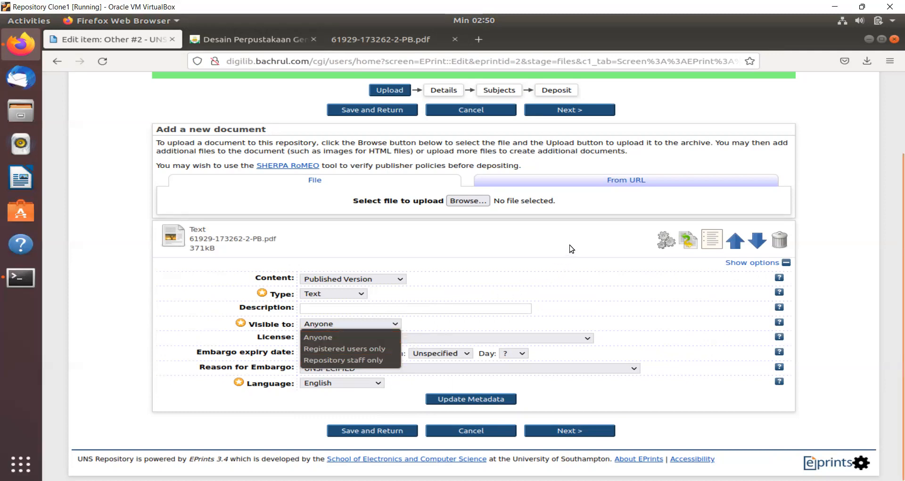
left_click(371, 304)
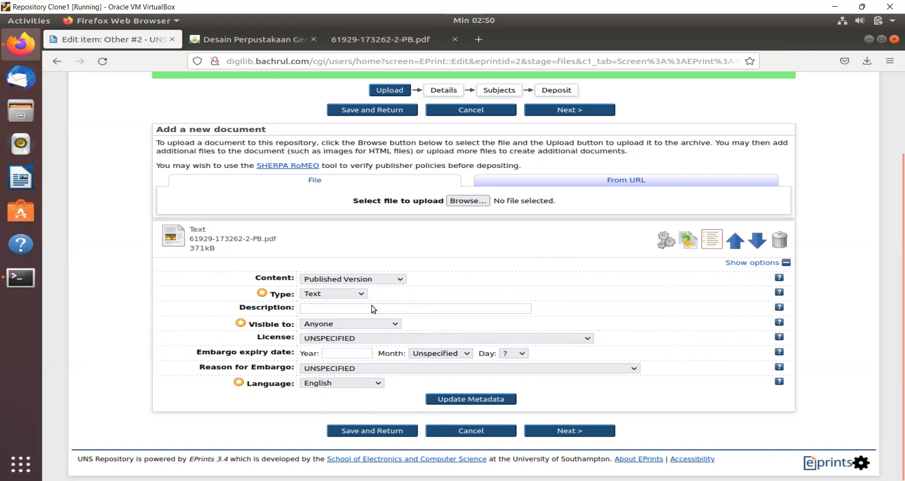
left_click(344, 295)
left_click(493, 245)
- Review the licence options, then switch to the downloaded article PDF to check its licence
left_click(343, 338)
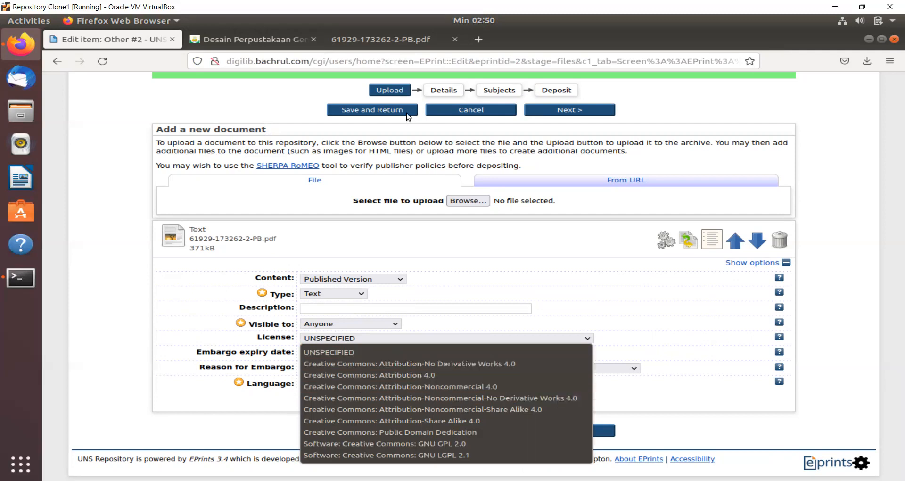
left_click(381, 38)
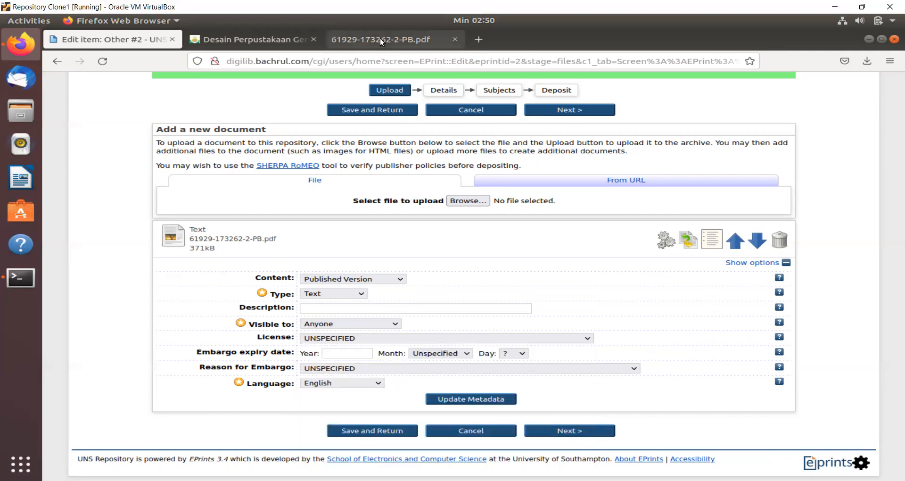
left_click(380, 38)
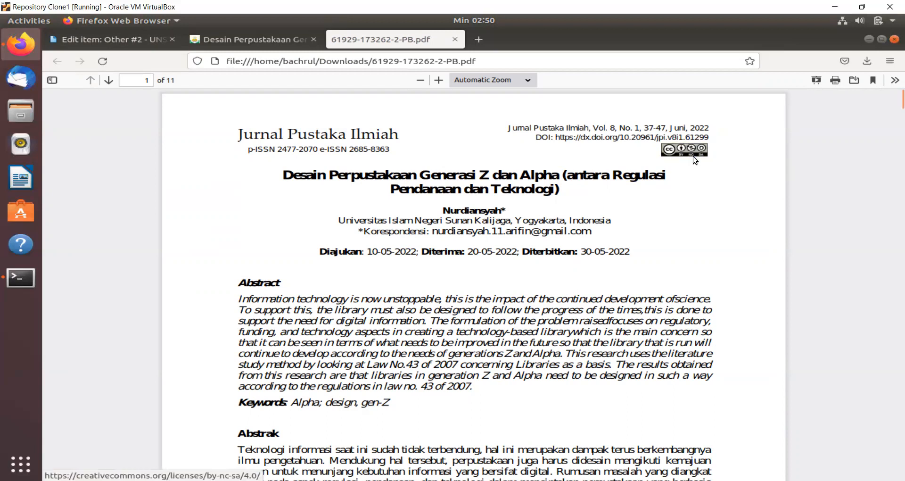
- Choose Creative Commons: Attribution-Noncommercial 4.0 as the document licence, keeping the embargo reason UNSPECIFIED
left_click(134, 35)
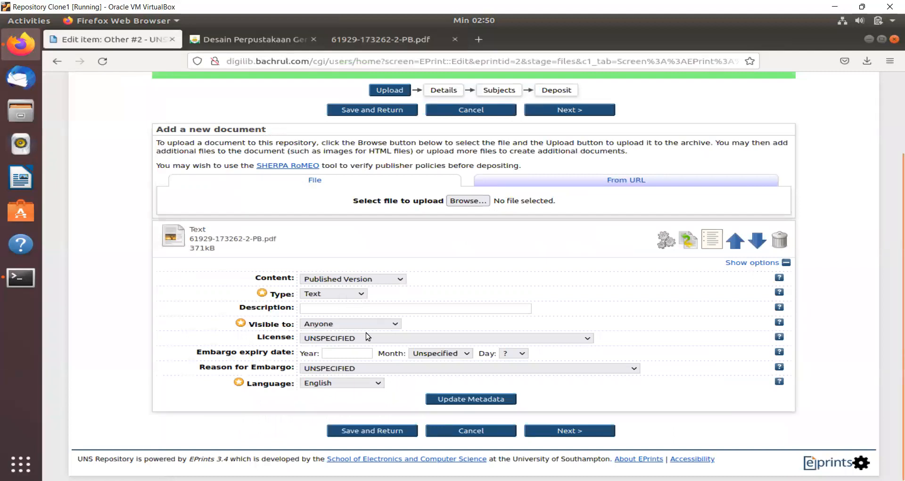
left_click(368, 346)
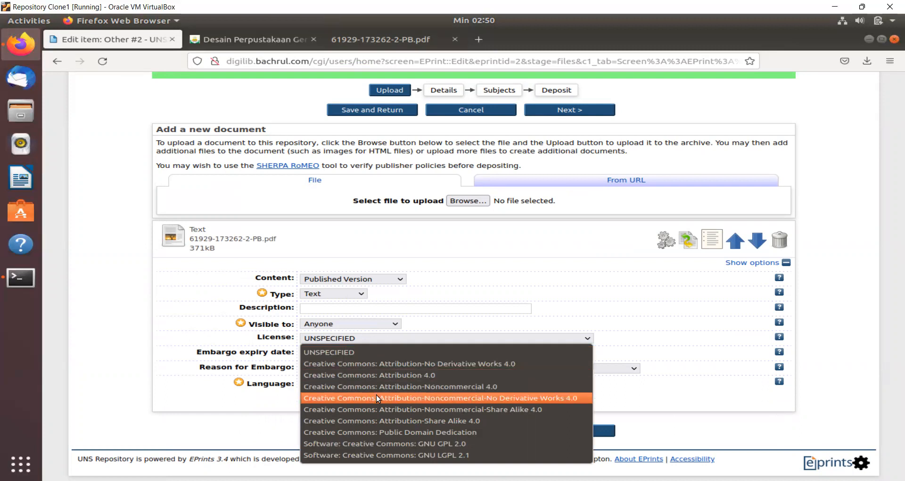
left_click(425, 387)
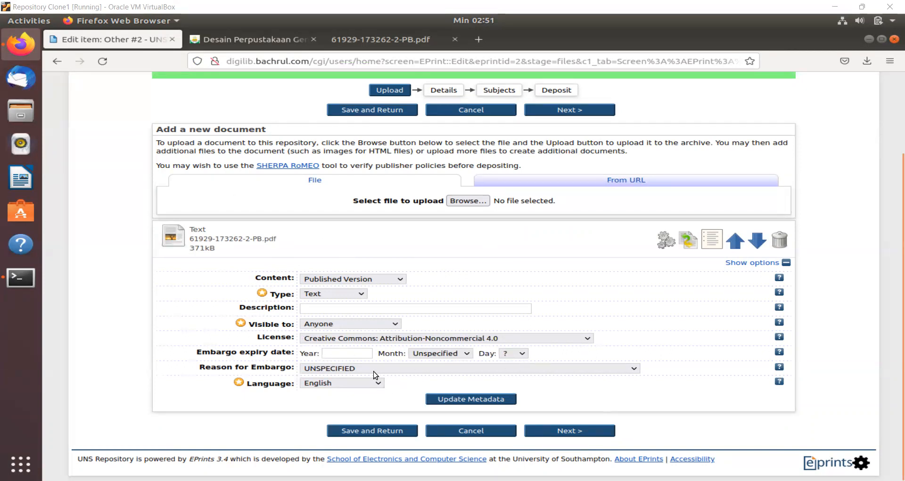
left_click(337, 371)
left_click(265, 367)
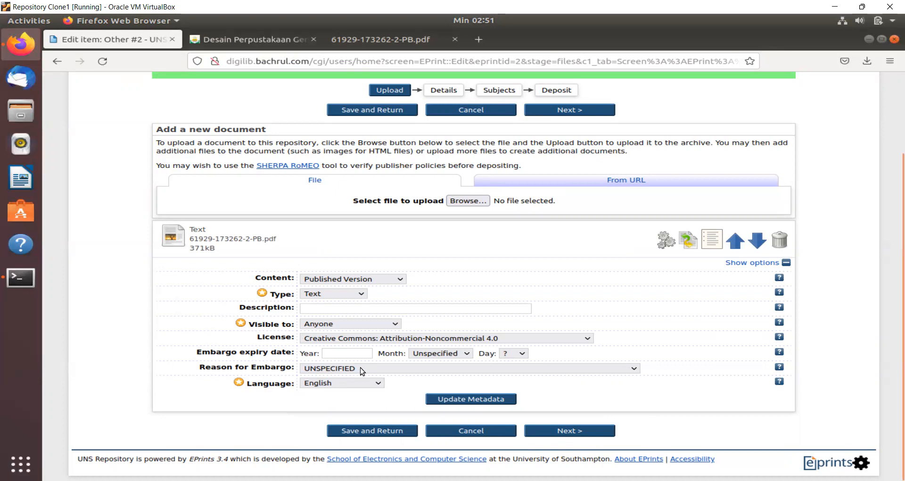
- Set the document language to Indonesian and update the metadata
left_click(335, 384)
scroll(351, 278, "down", 5)
scroll(352, 276, "down", 8)
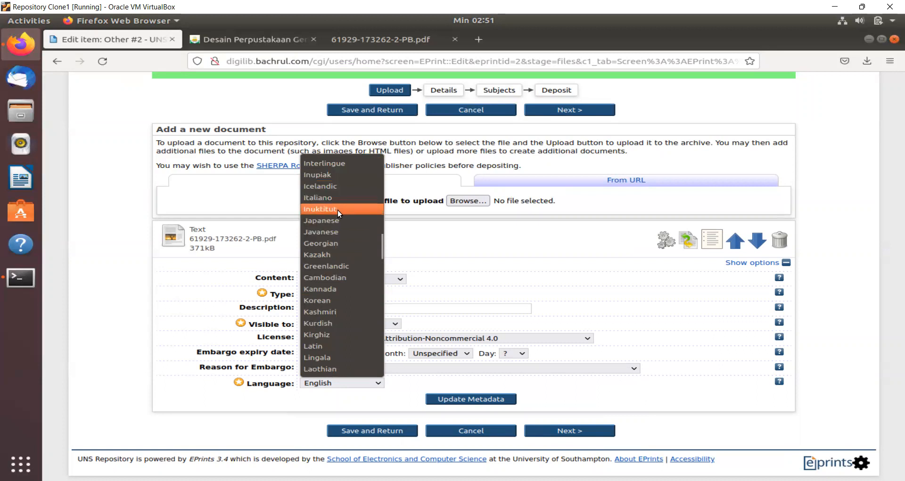
scroll(337, 210, "up", 2)
left_click(330, 220)
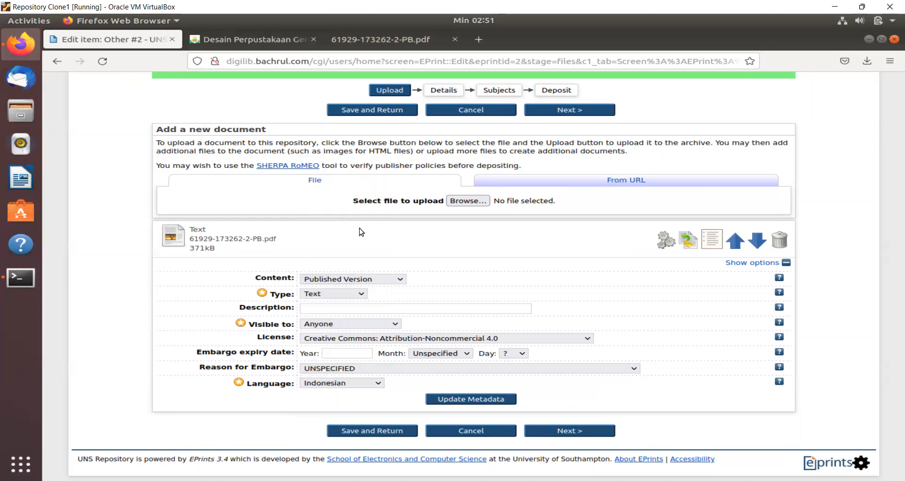
left_click(471, 399)
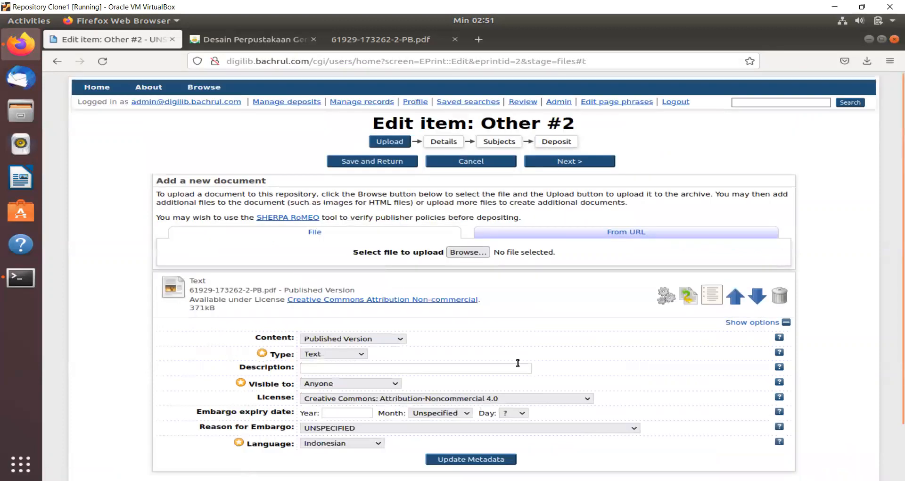
- Continue to the Details stage and bring up the article PDF
scroll(526, 346, "down", 2)
left_click(580, 429)
left_click(409, 202)
left_click(386, 42)
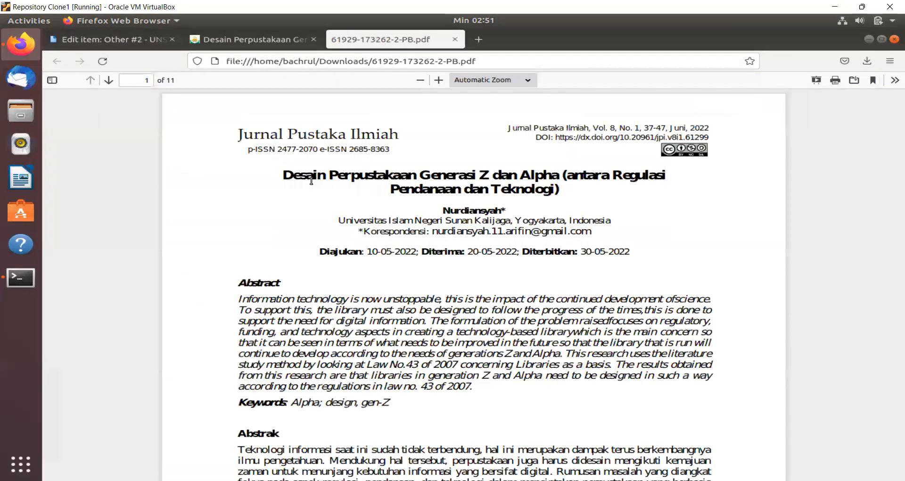
- Copy the title from the PDF into Title as one line, then continue to Subjects
left_click_drag(286, 174, 558, 190)
right_click(546, 188)
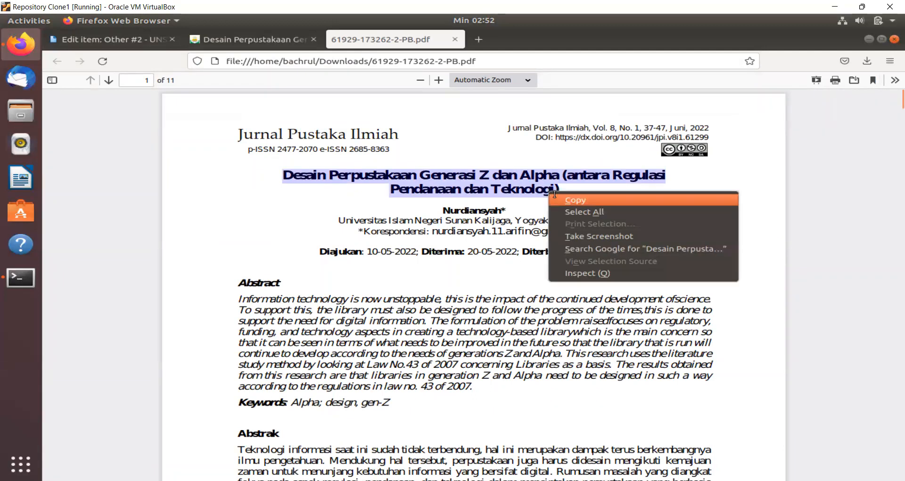
left_click(561, 198)
left_click(149, 41)
right_click(451, 200)
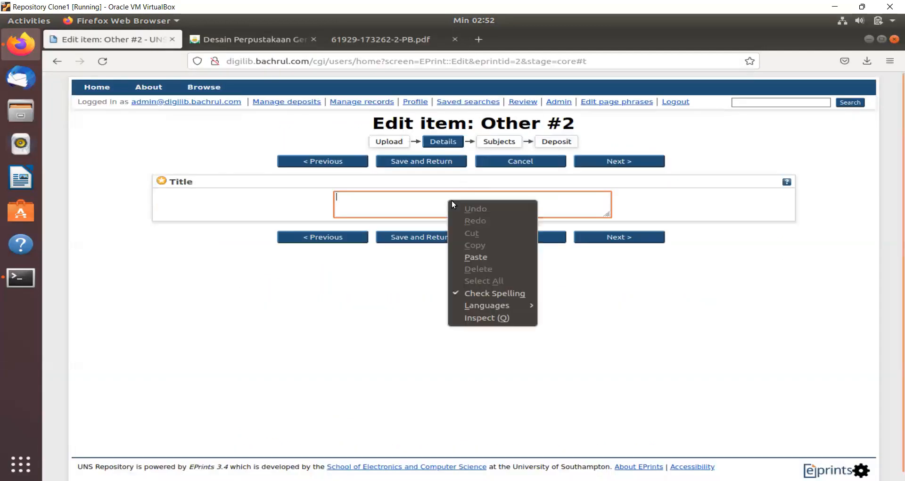
left_click(479, 255)
left_click(337, 204)
key("BackSpace")
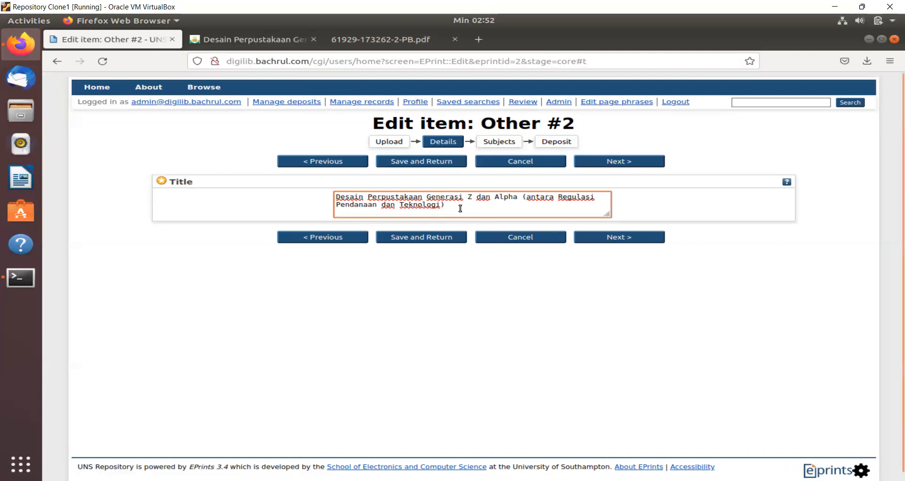
left_click(620, 238)
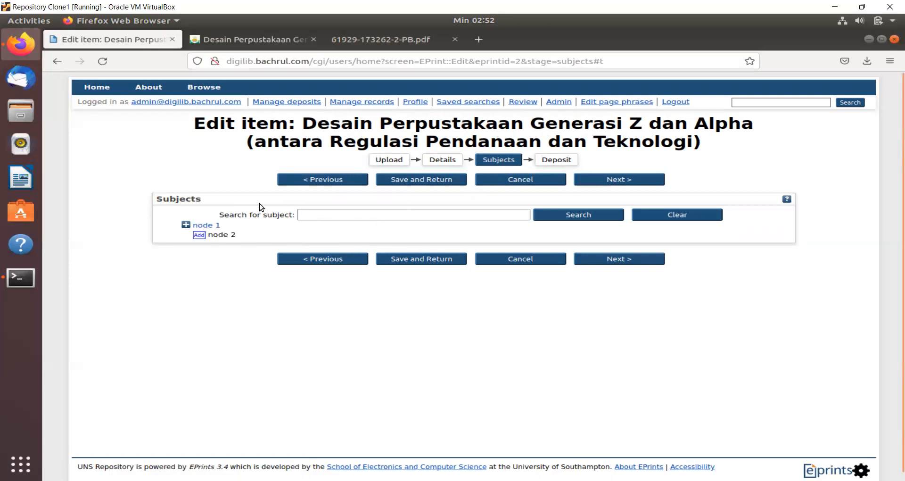
- Open the admin area in a new tab and go to the subject tree editor
right_click(554, 105)
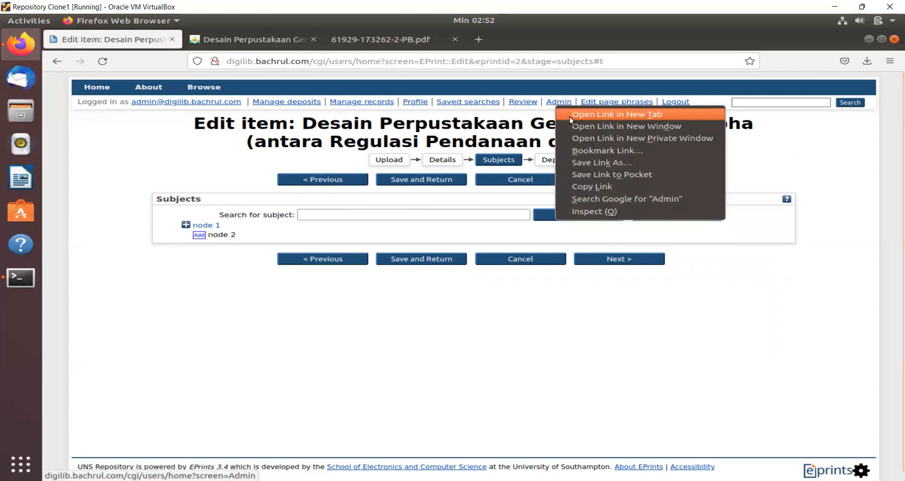
left_click(569, 117)
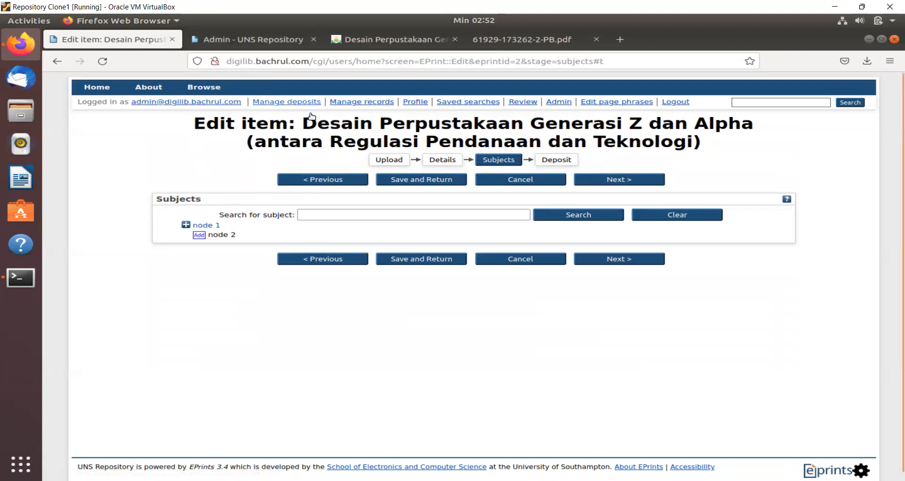
left_click(247, 42)
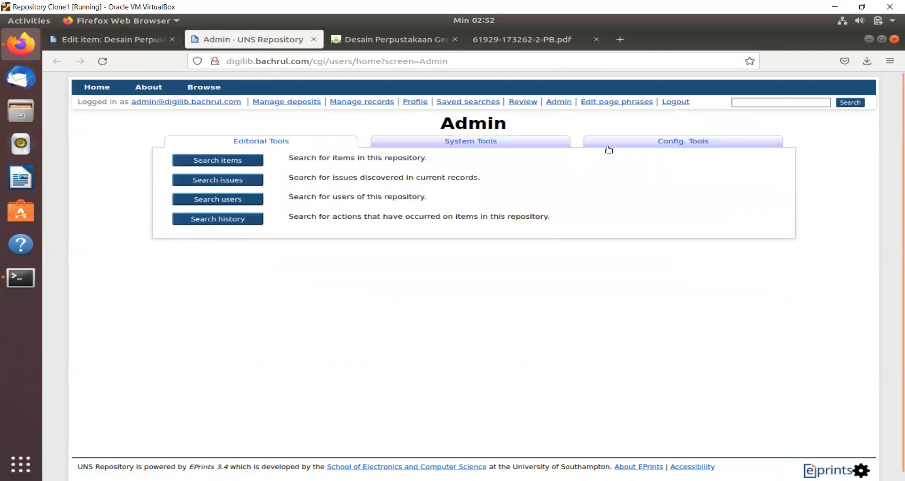
left_click(641, 146)
left_click(213, 258)
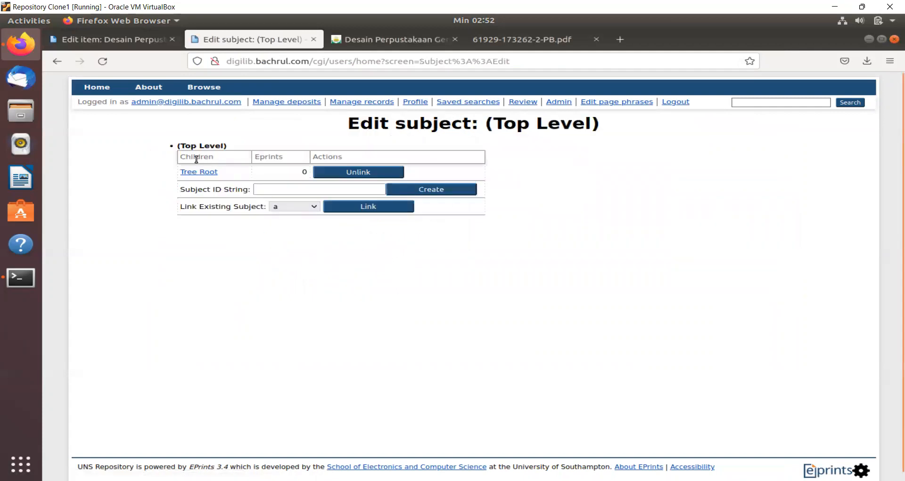
- View the Tree Root subject, then go back to the top level
left_click(139, 41)
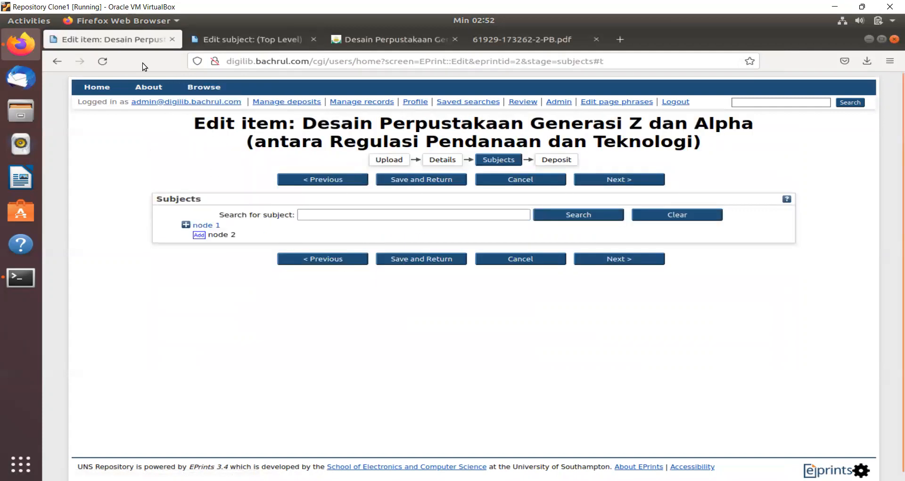
left_click(240, 42)
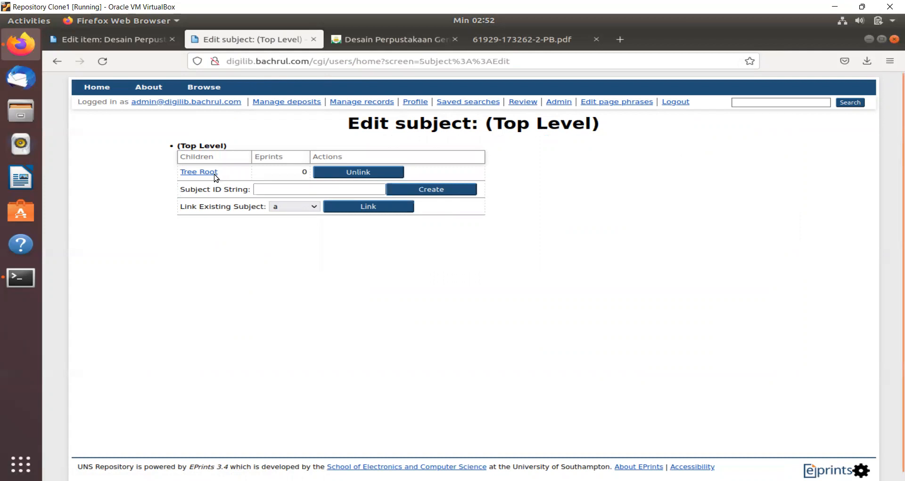
left_click(200, 173)
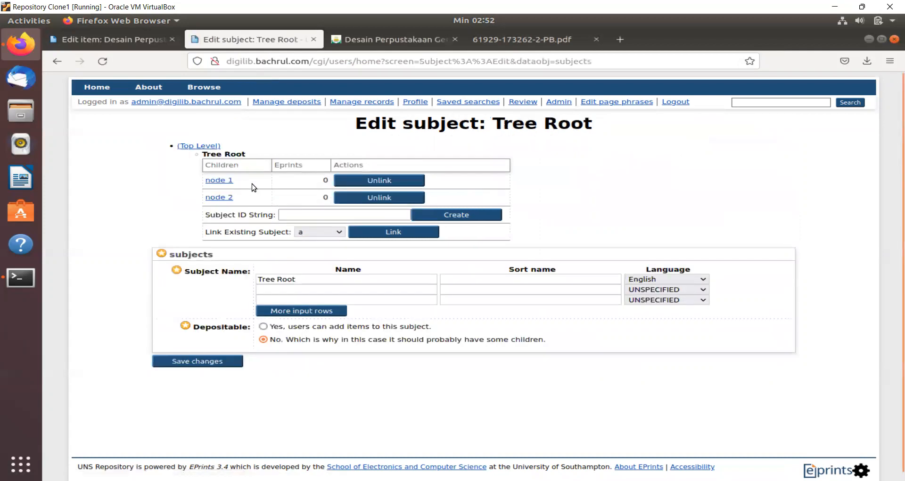
left_click(199, 146)
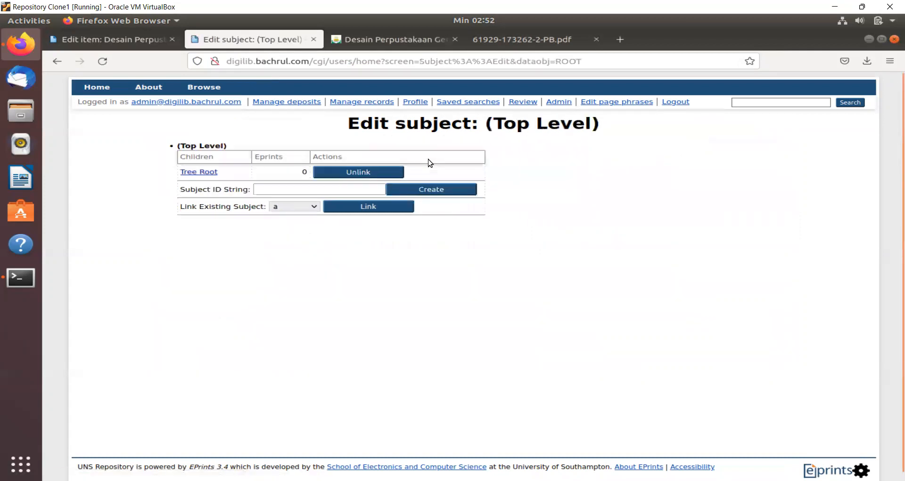
- Rename Tree Root to 'Universitas Sebelas Maret', fixing a typo, and save it
left_click(197, 173)
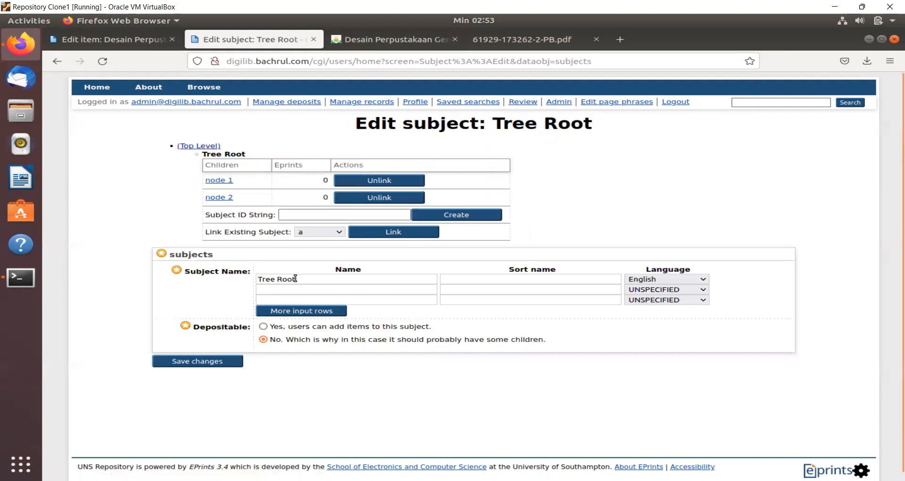
left_click_drag(304, 279, 248, 276)
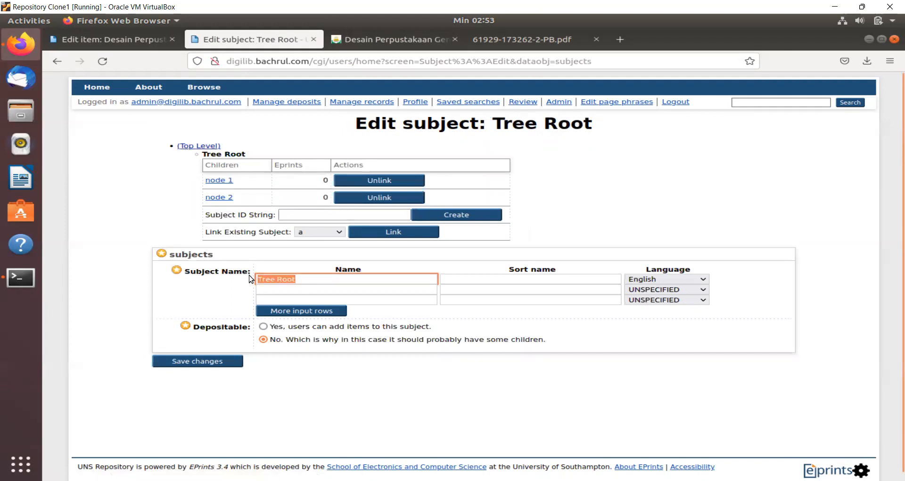
type("Universita")
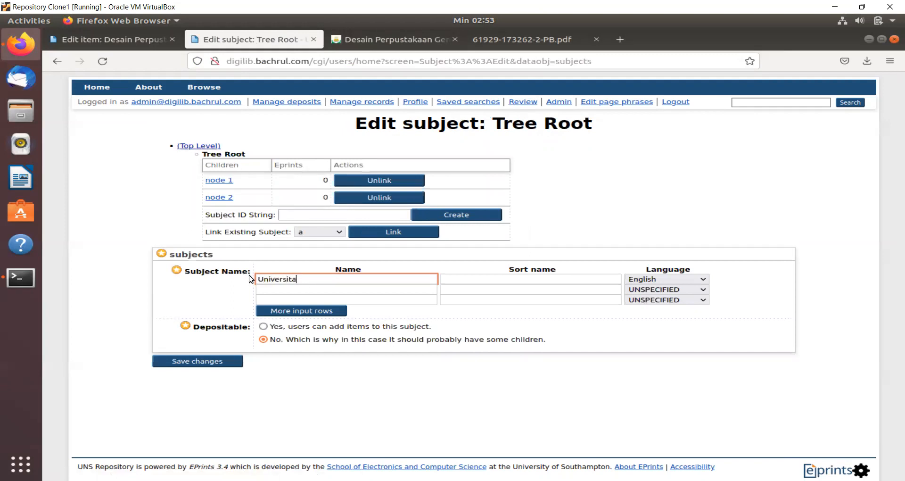
type("s Sebl")
type("elas Maret")
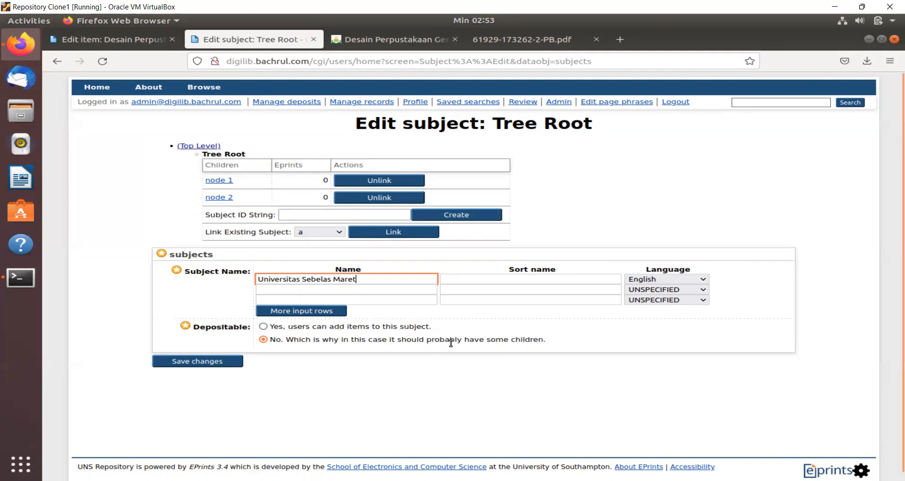
left_click_drag(286, 339, 310, 339)
left_click(344, 339)
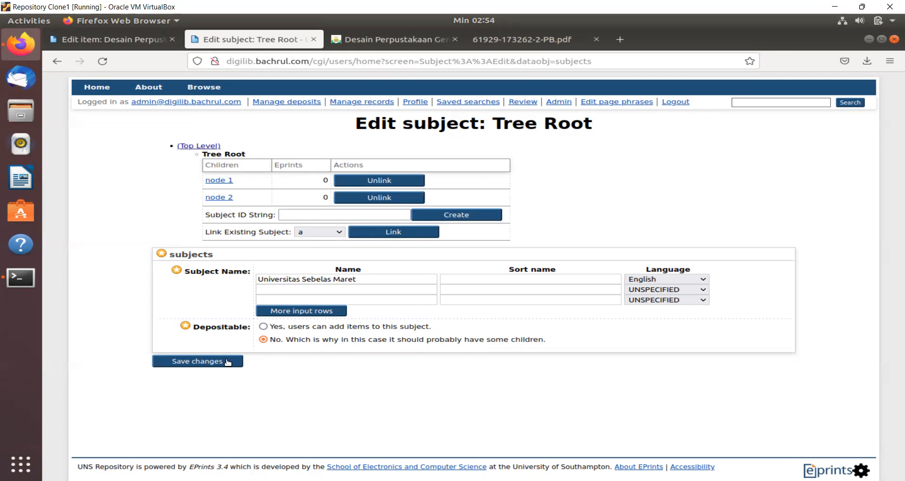
left_click(228, 362)
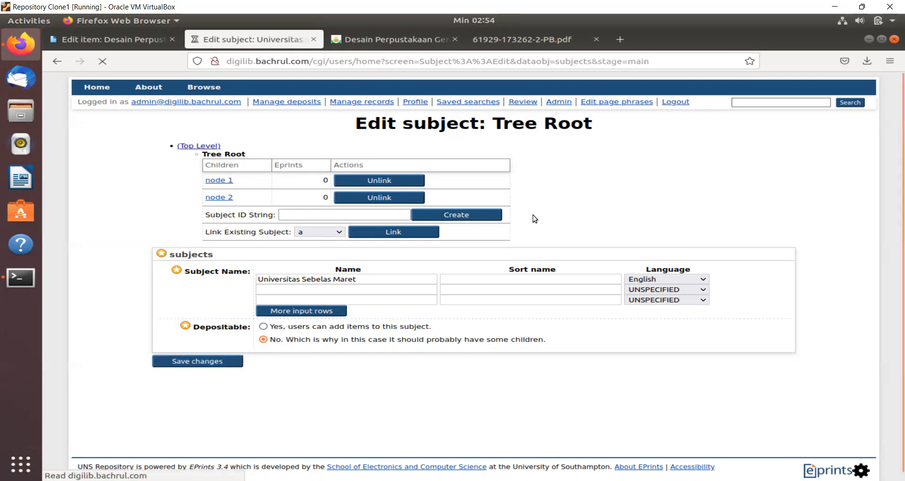
left_click(211, 183)
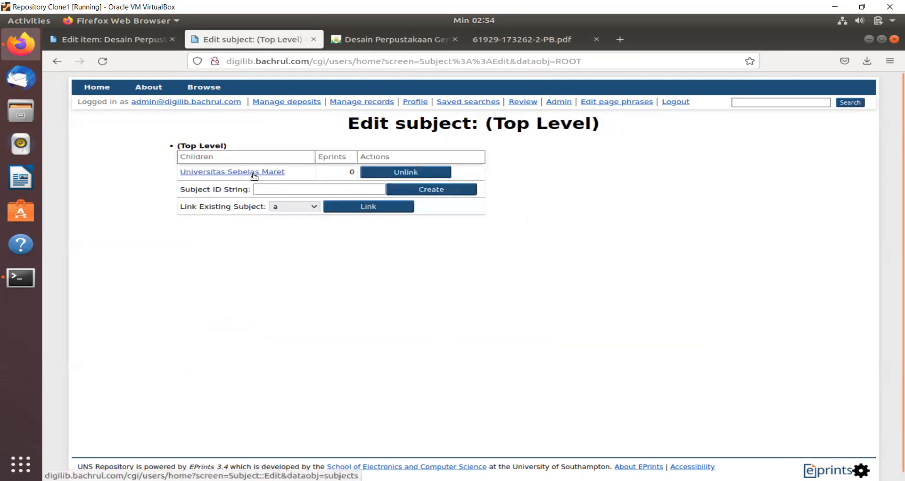
- Try creating a top-level subject with ID 'Dewey Decimal Classifications (DDC)', which is rejected
left_click(299, 190)
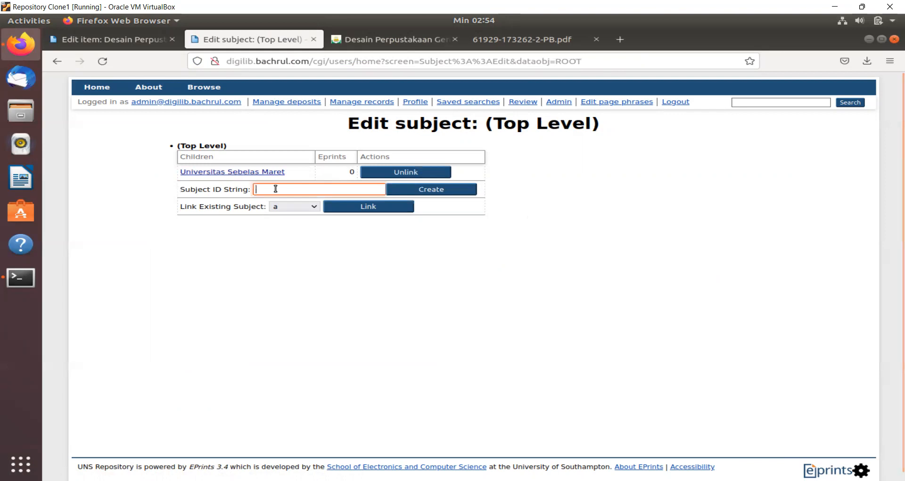
type("De")
type("wey Deci")
type("mal Class")
type("ificatio")
type("ns")
type(" (DDC)")
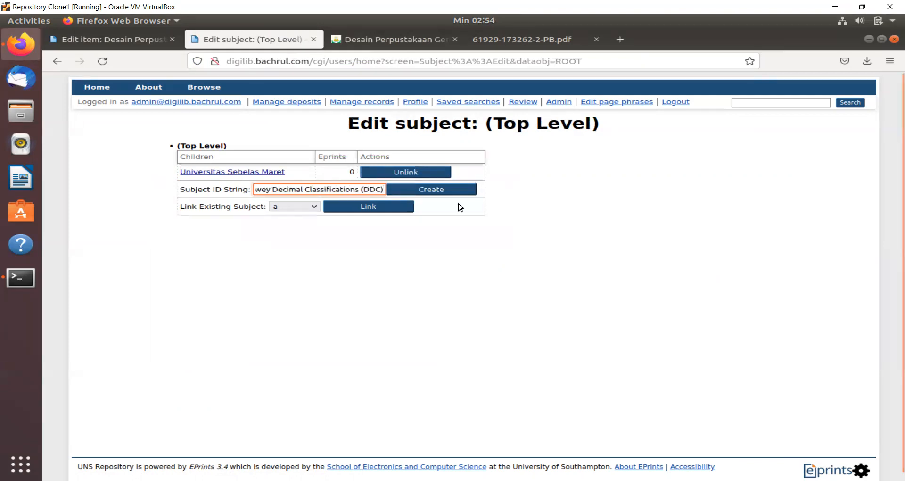
left_click(454, 189)
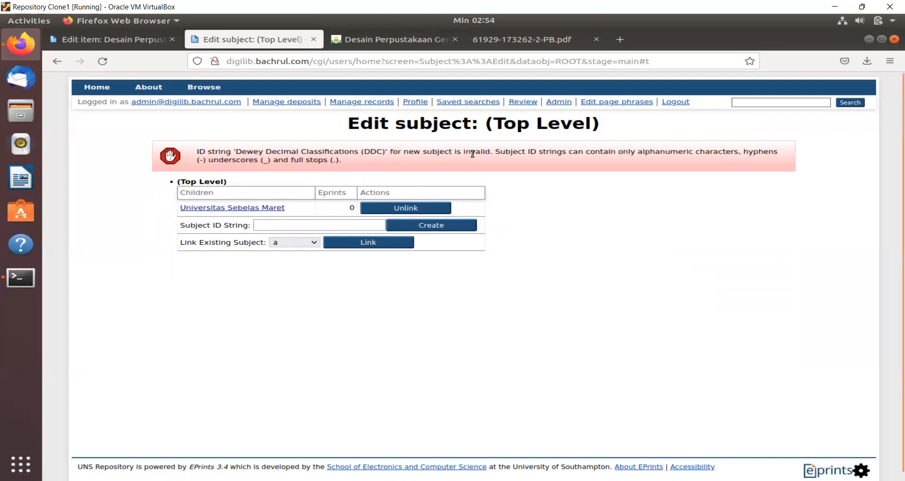
- Enter 'ddc' as the new subject ID instead
left_click(320, 225)
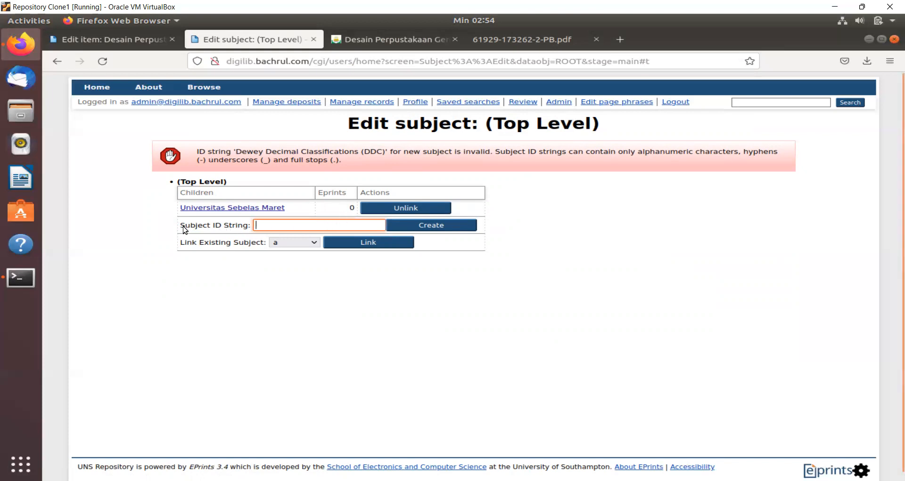
left_click_drag(181, 229, 232, 231)
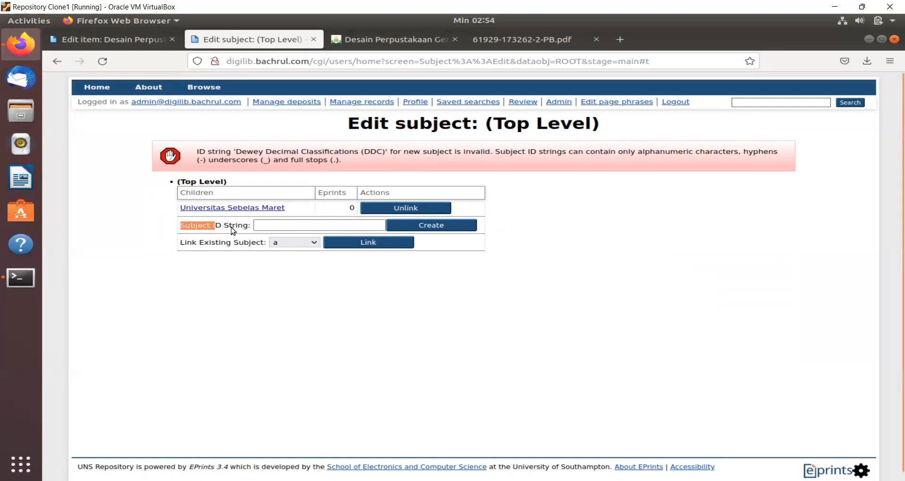
left_click(262, 224)
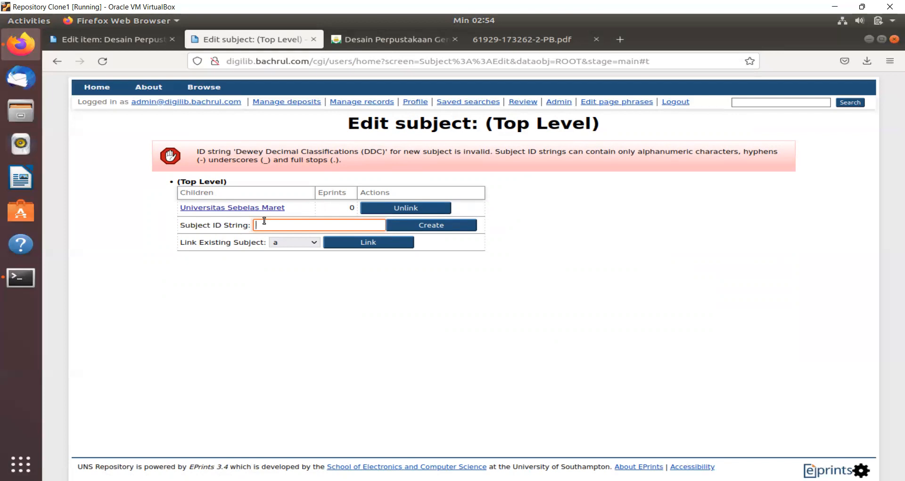
type("cc")
key("BackSpace")
type("ddc")
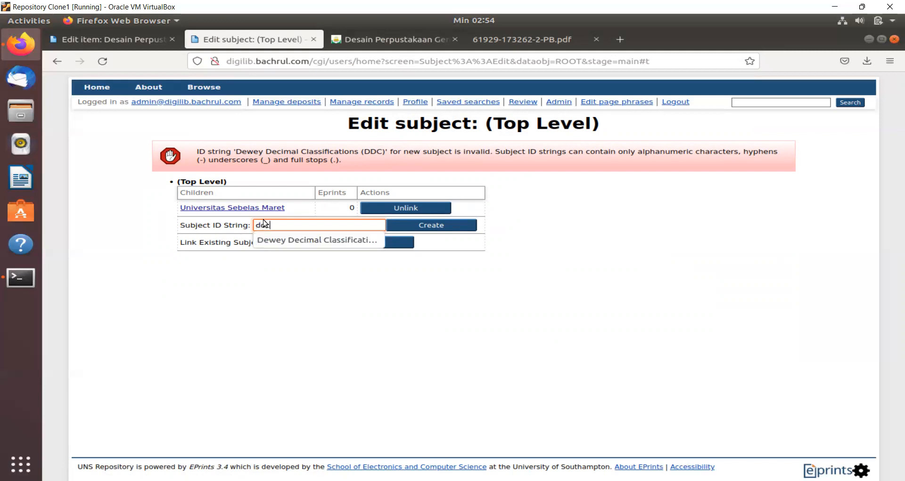
- Create subject ddc named 'Dewey Decimal Classifications (DDC)', sort name ddc, Depositable No, and save
left_click(442, 226)
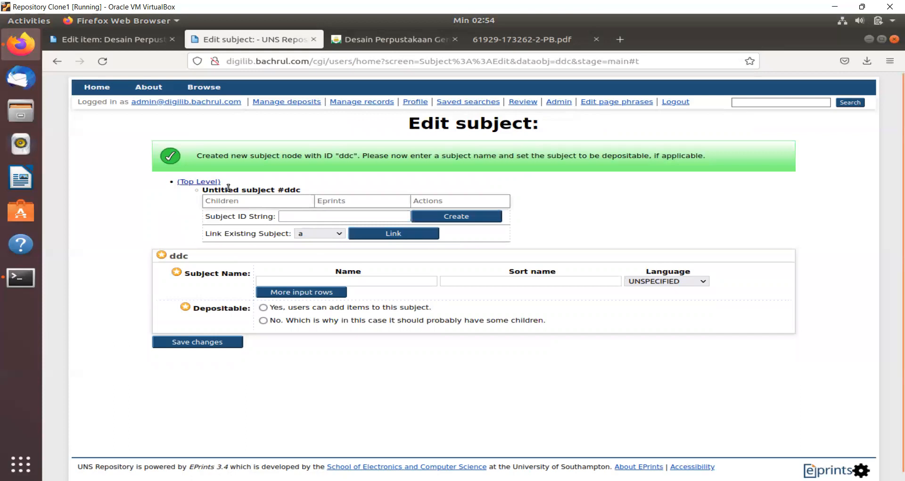
left_click(290, 280)
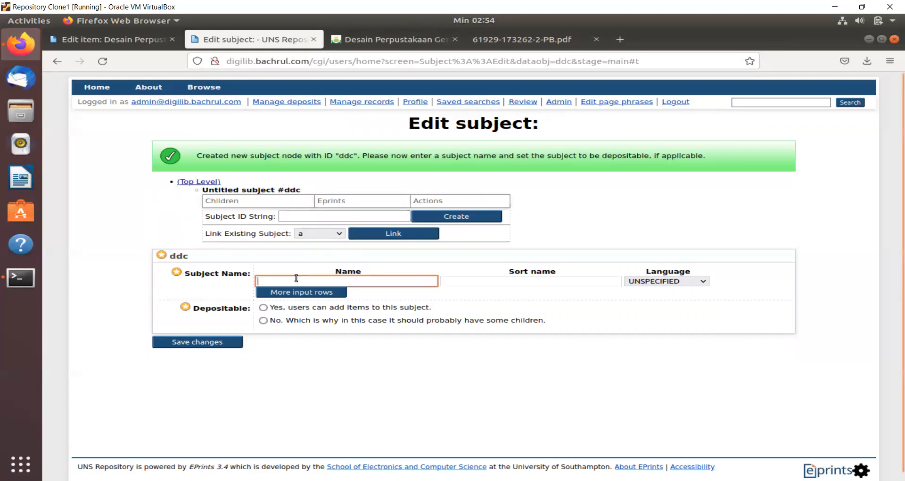
type("Dewe")
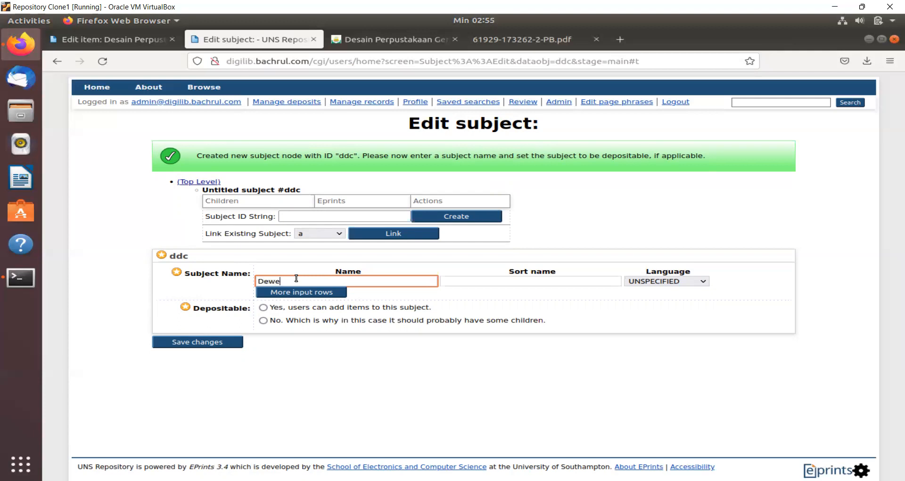
type("y Decimal Classifications (DDC)")
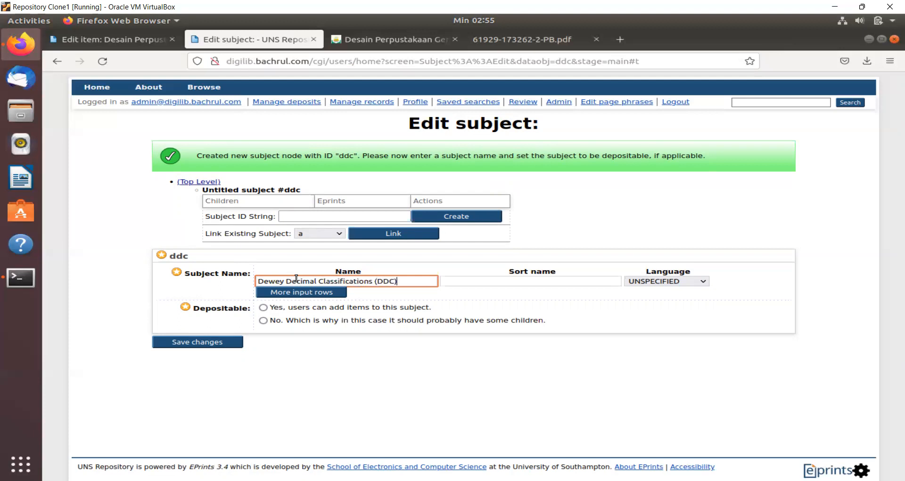
left_click(497, 282)
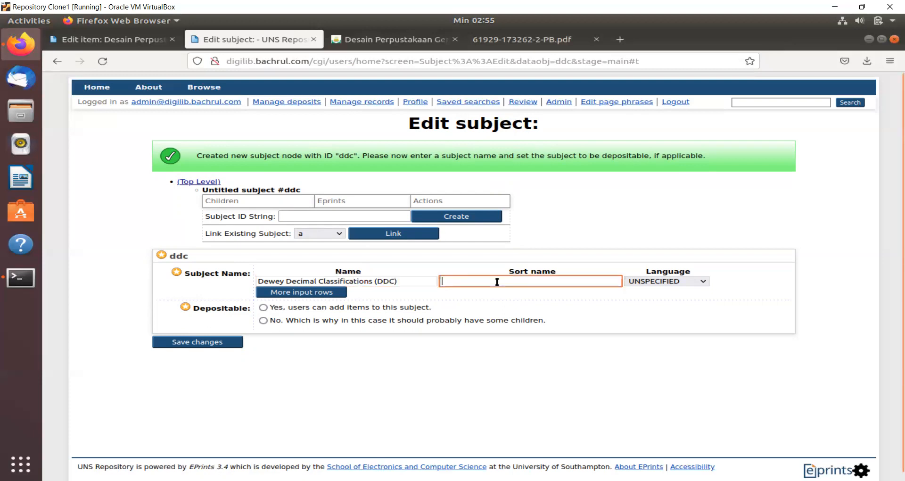
type("ddc")
left_click(264, 320)
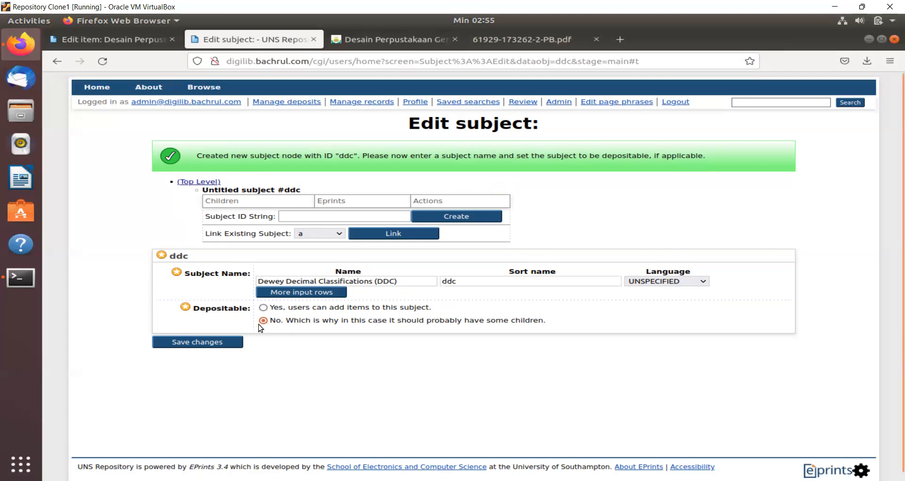
left_click(233, 340)
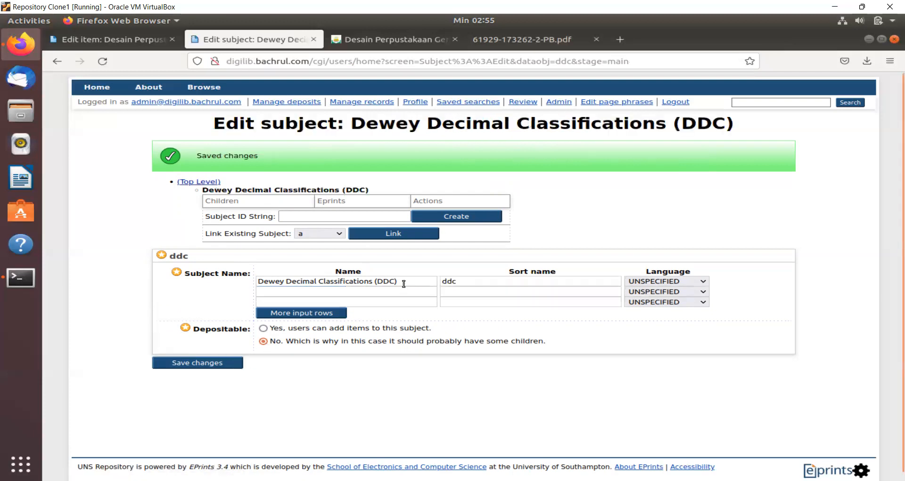
left_click(198, 182)
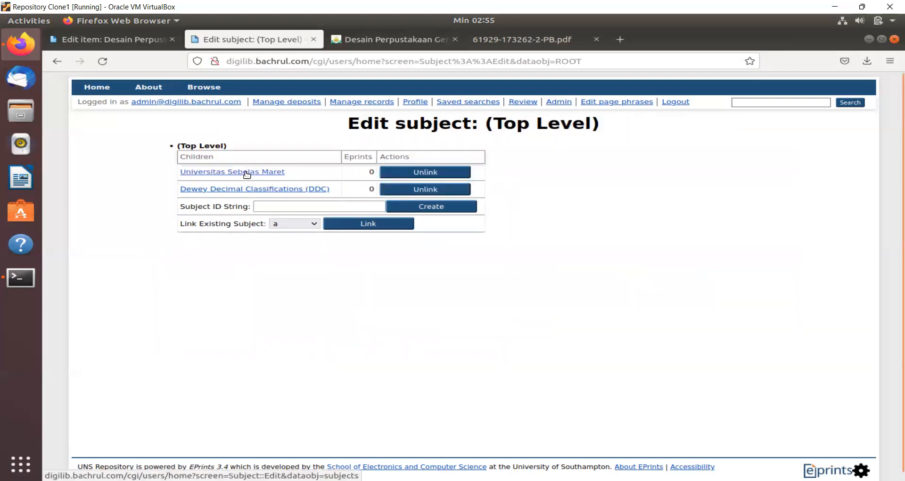
- Look over Universitas Sebelas Maret and Dewey Decimal Classifications (DDC), then open node 1
left_click(272, 173)
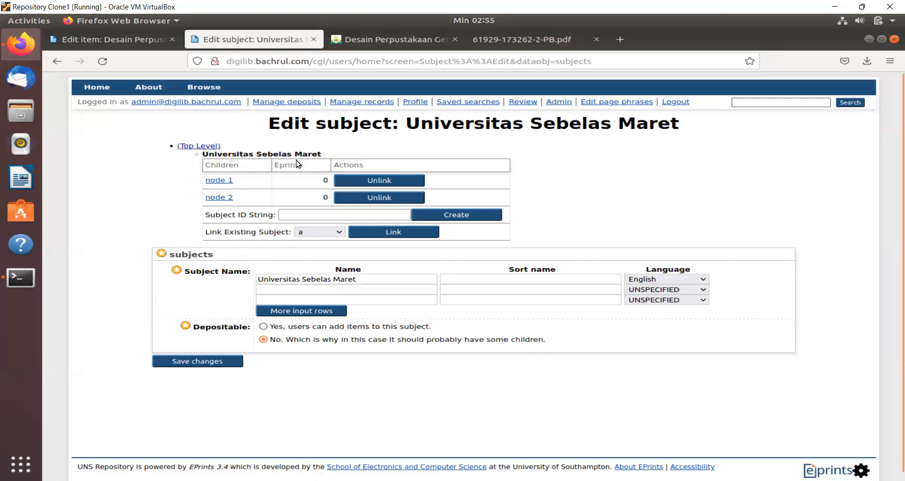
left_click(218, 148)
left_click(239, 190)
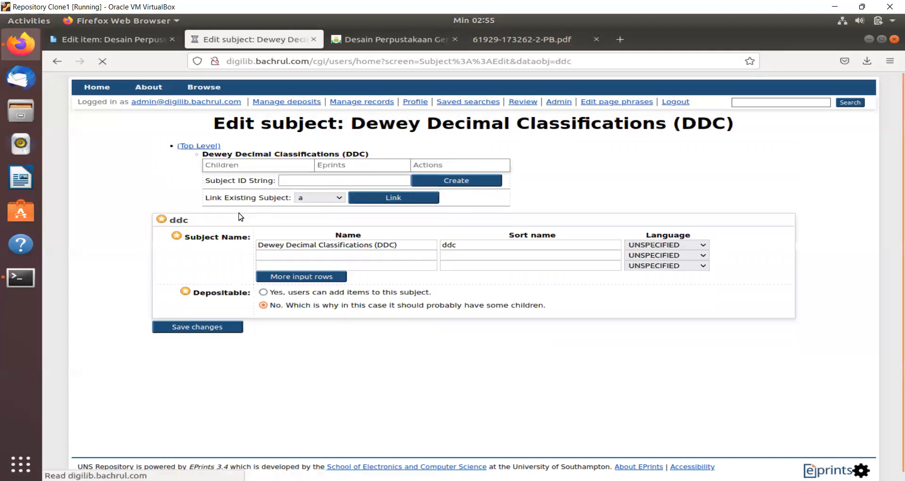
left_click(200, 146)
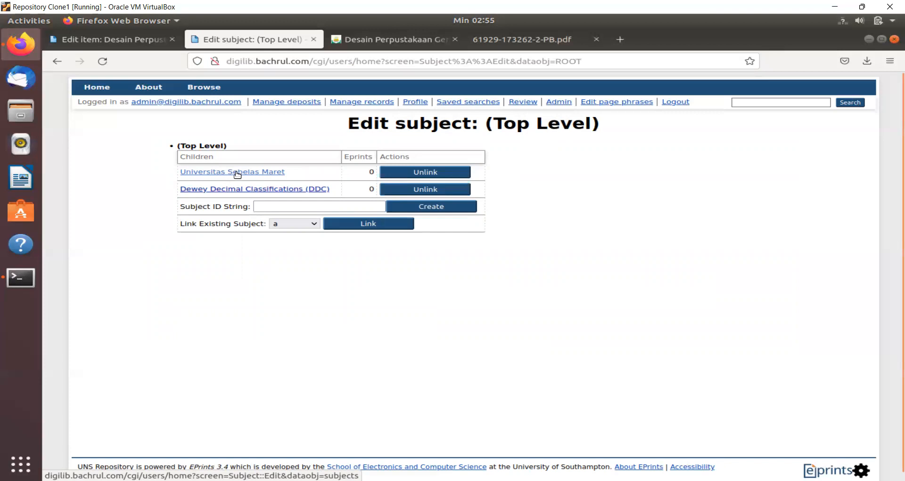
left_click(237, 173)
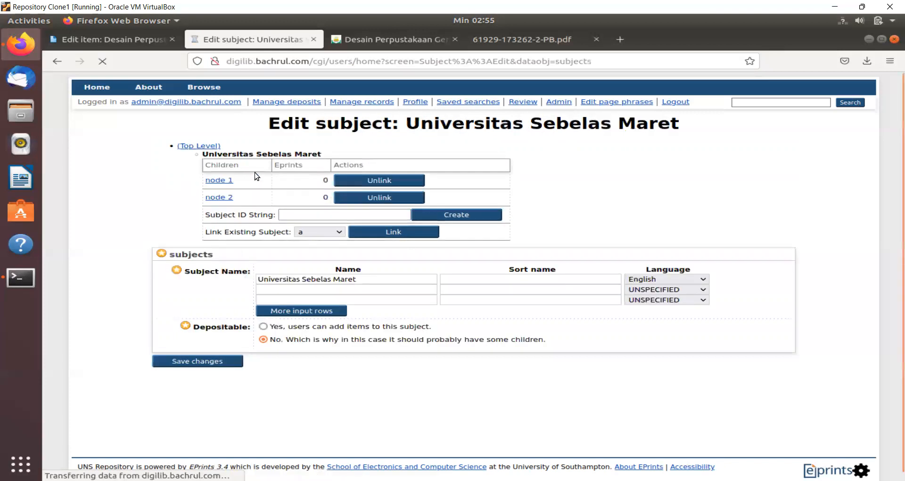
left_click(220, 181)
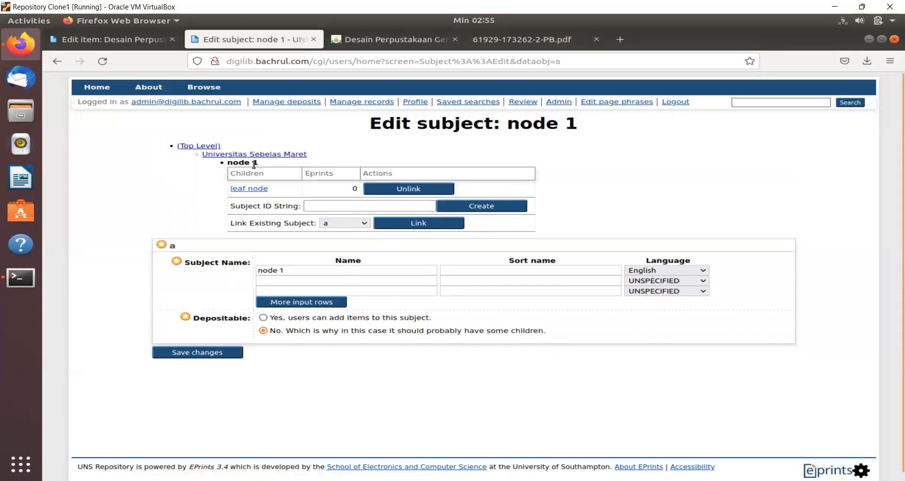
- Start renaming node 1, then erase the partially typed name
left_click(294, 270)
left_click_drag(294, 270, 251, 271)
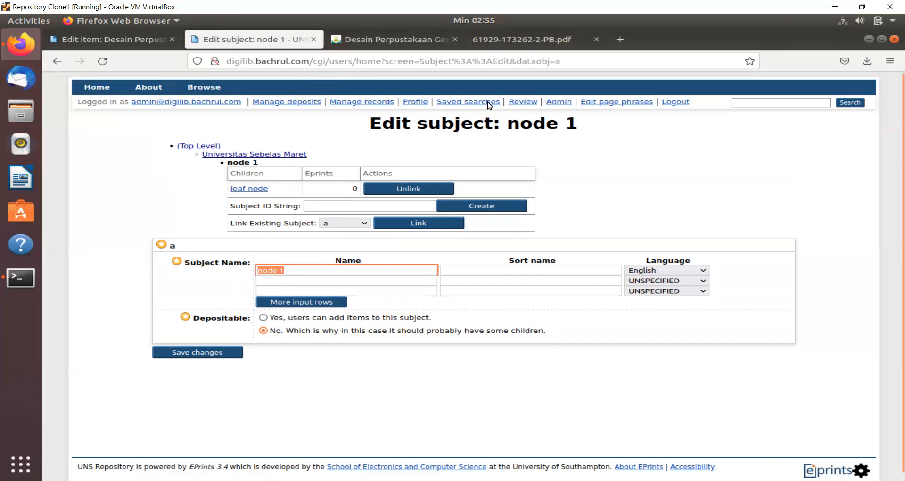
type("Seko")
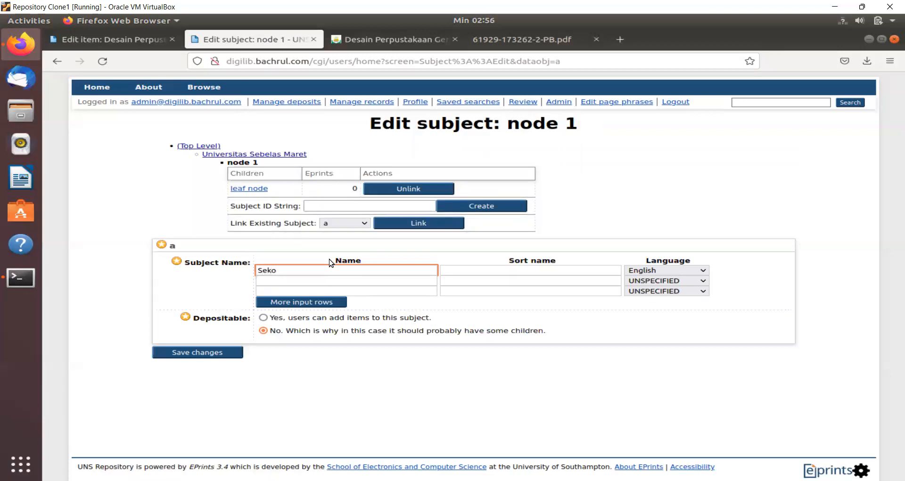
key("BackSpace")
key("BackSpace")
key("BackSpace")
key("BackSpace")
- Permanently remove leaf node and go back to Universitas Sebelas Maret
left_click(413, 191)
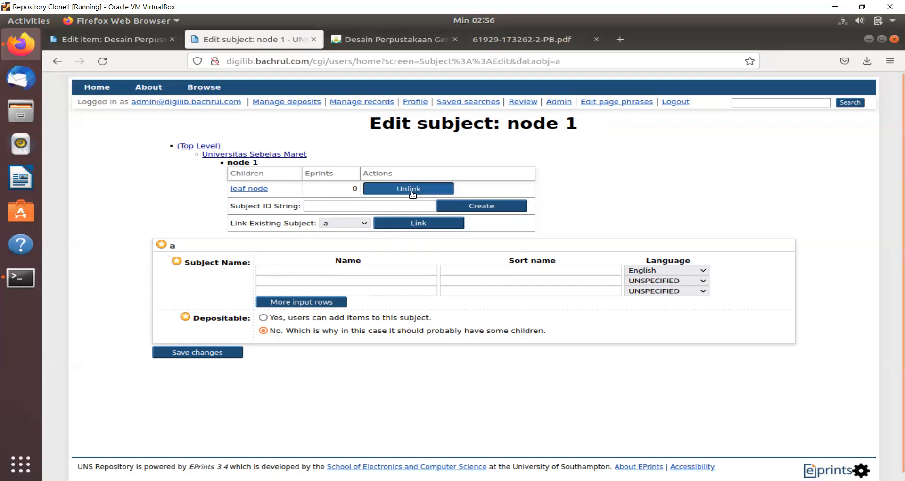
left_click(265, 170)
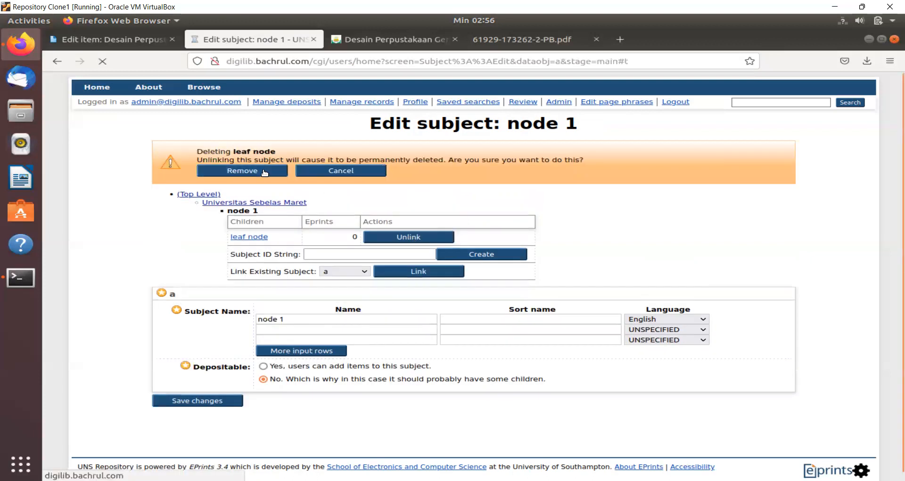
left_click(295, 190)
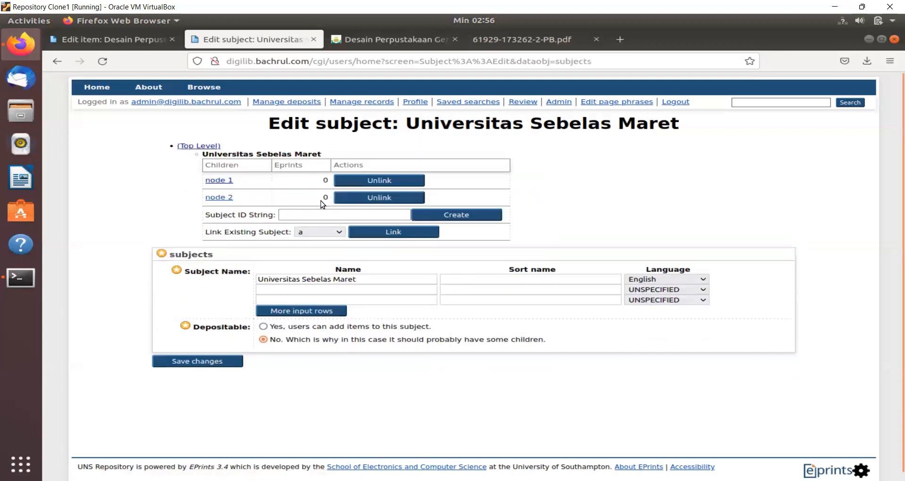
- Permanently delete node 1 from Universitas Sebelas Maret
left_click(200, 146)
left_click(234, 171)
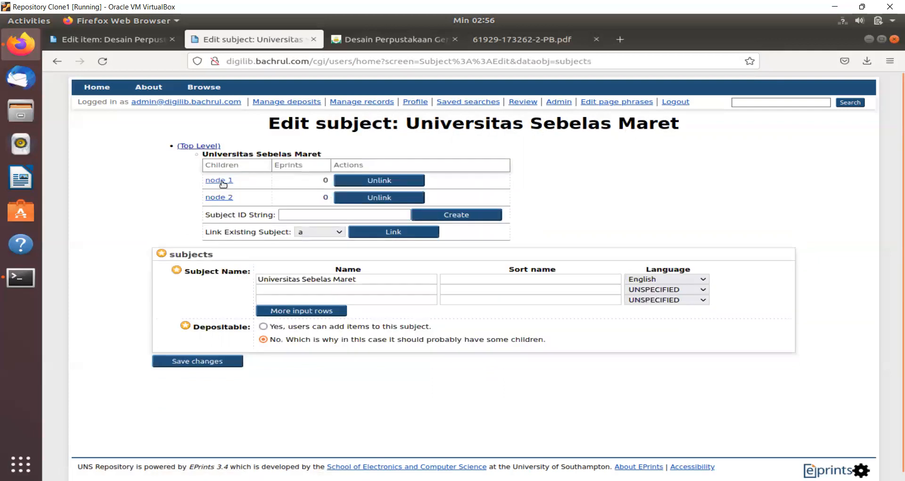
left_click(375, 180)
left_click(254, 168)
- Blank node 2's name, save and delete it, then begin a child subject ID 'fkip'
left_click(229, 217)
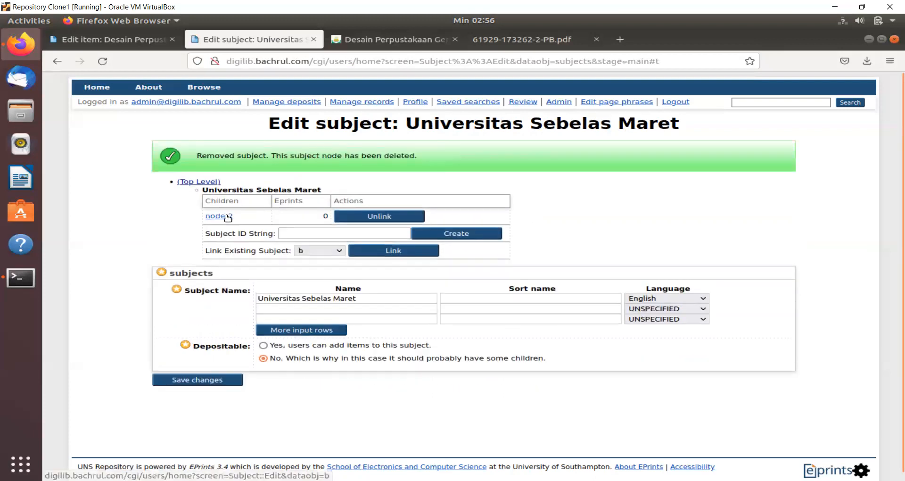
left_click_drag(307, 254, 231, 247)
key("BackSpace")
left_click(214, 335)
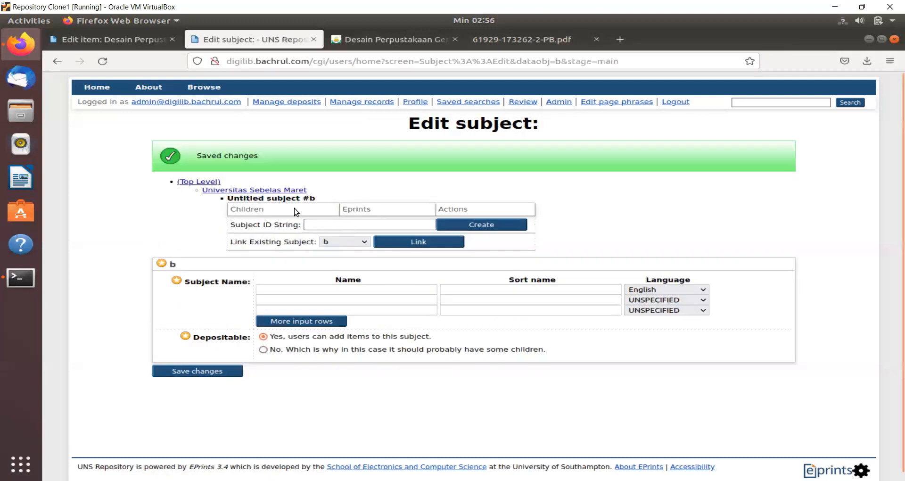
left_click(271, 193)
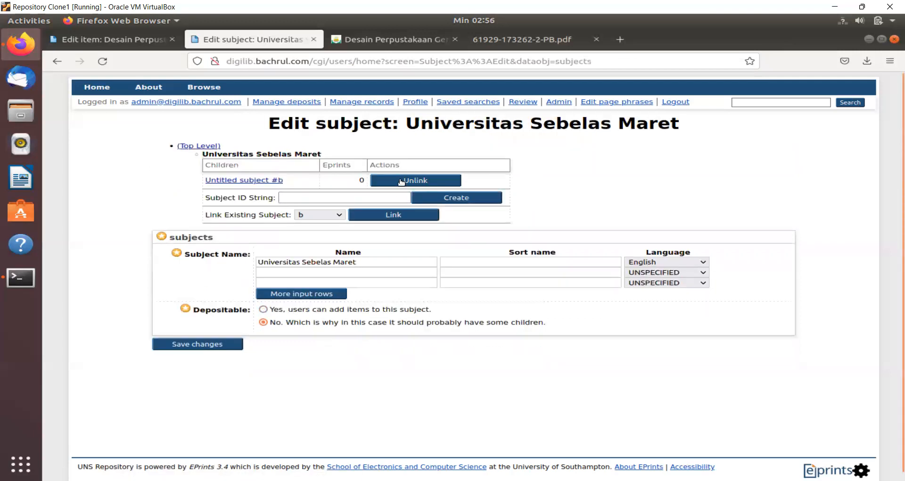
left_click(404, 181)
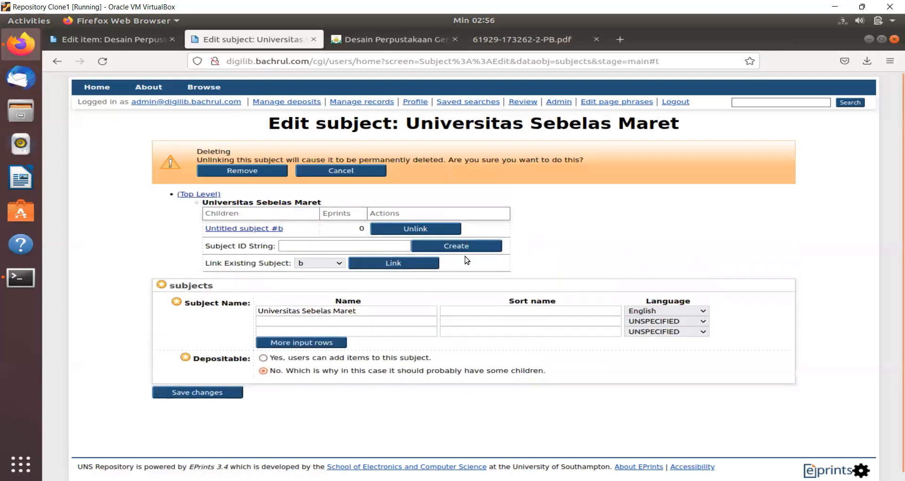
left_click(265, 169)
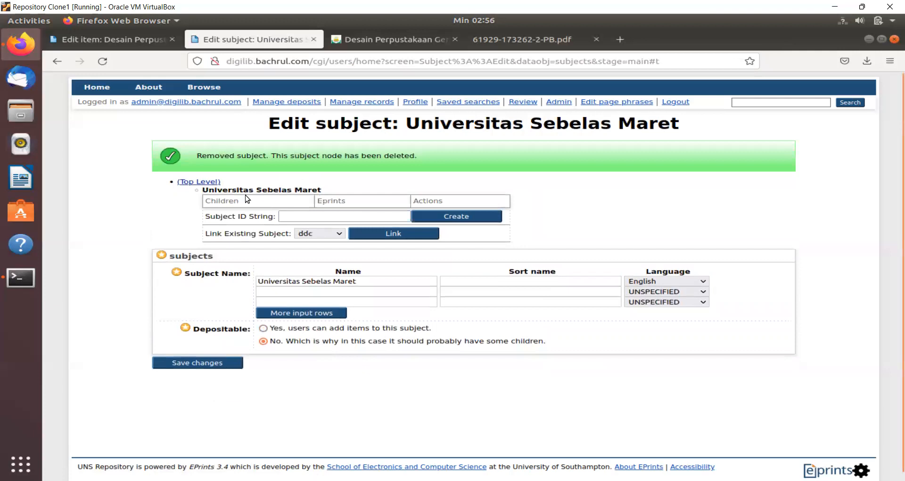
left_click(289, 215)
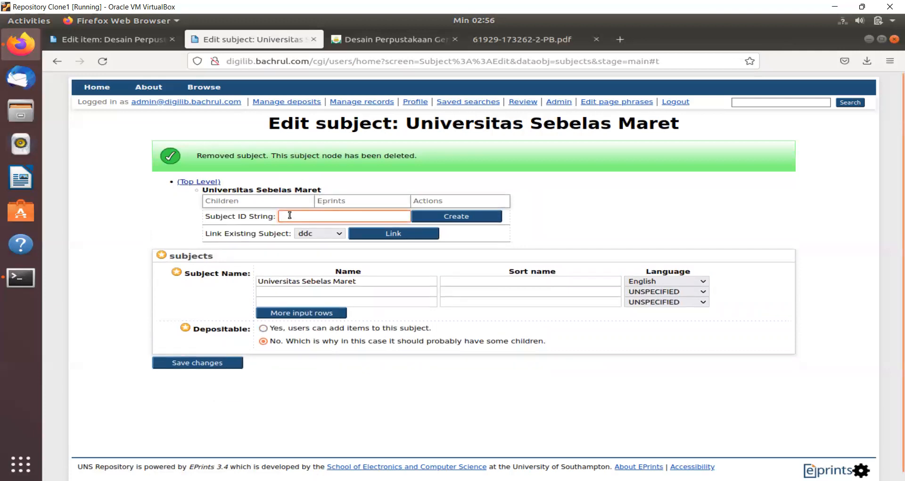
type("fk")
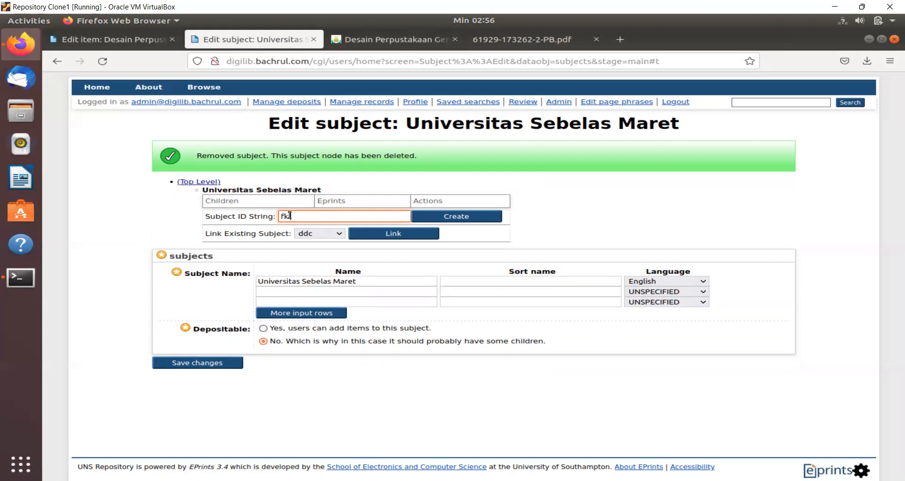
type("ip")
- Create subject fkip 'Fakultas Keguruan dan Ilmu Pendidikan', sort name fkip, Indonesian, depositable, and save it
left_click(432, 216)
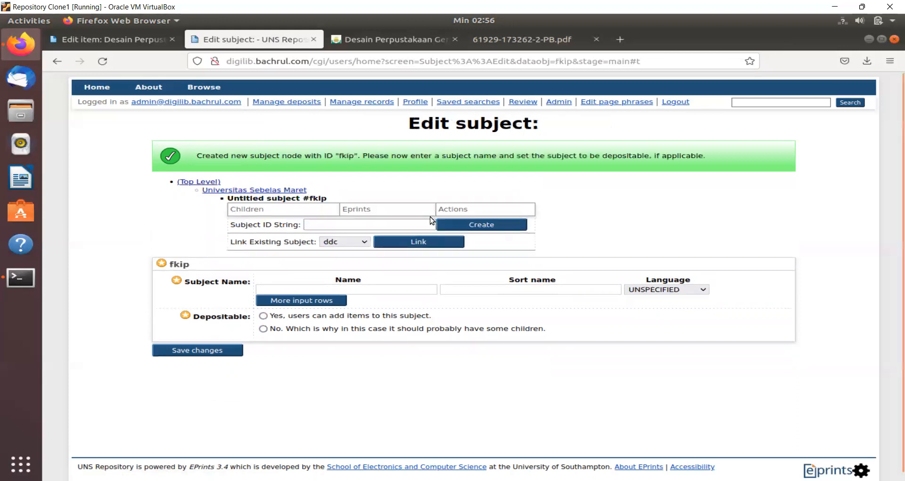
left_click(315, 290)
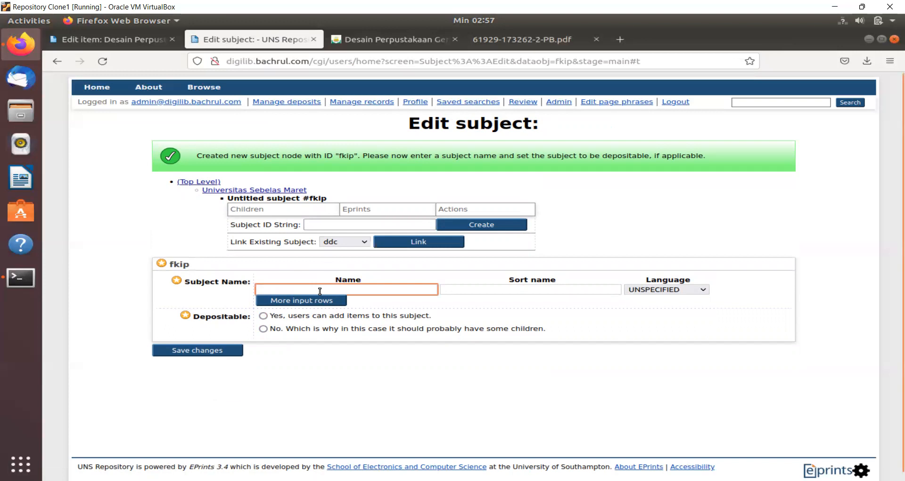
type("Fakultas Keguruan dan ")
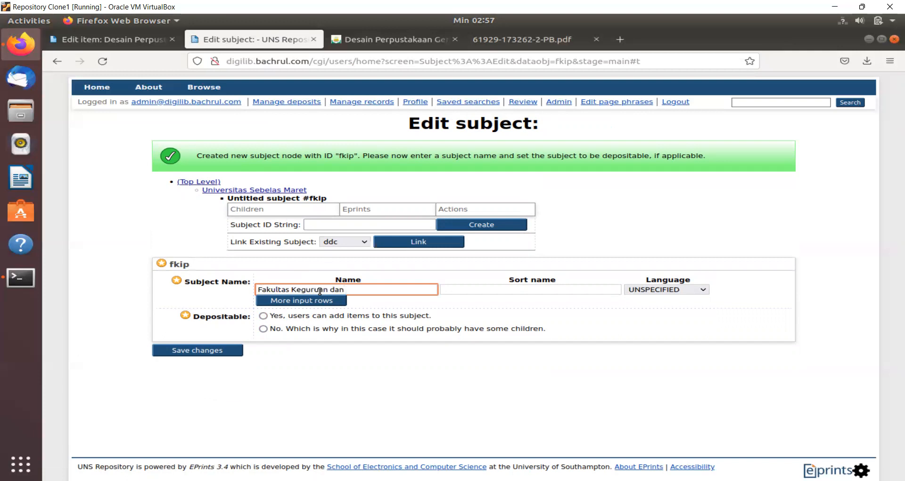
type("Ilmu Pendidikan")
left_click(456, 289)
type("fki")
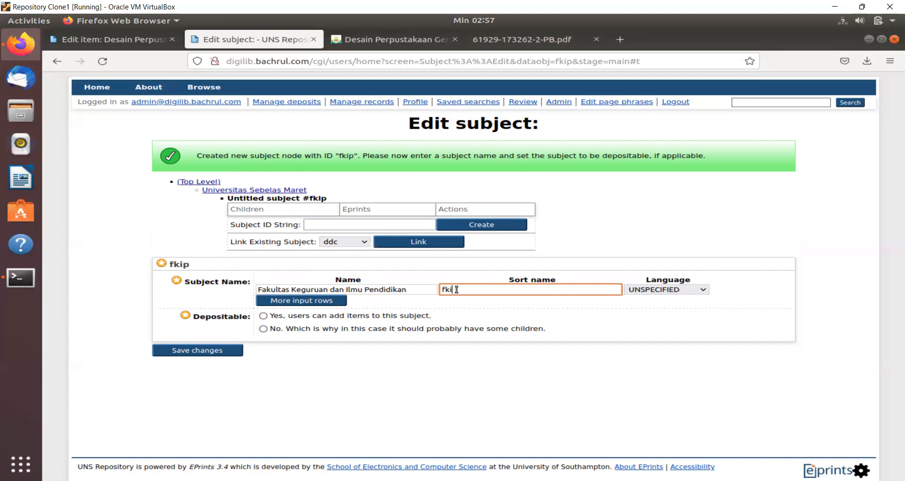
type("p")
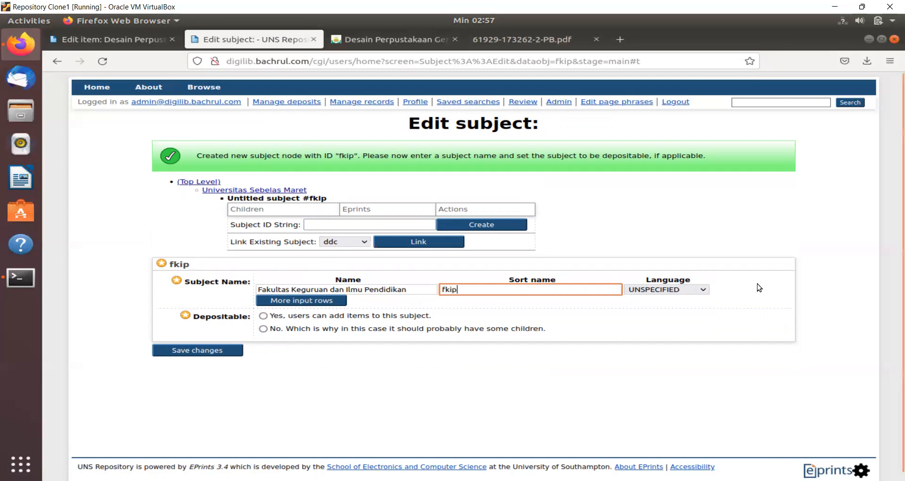
left_click(702, 289)
scroll(681, 217, "down", 12)
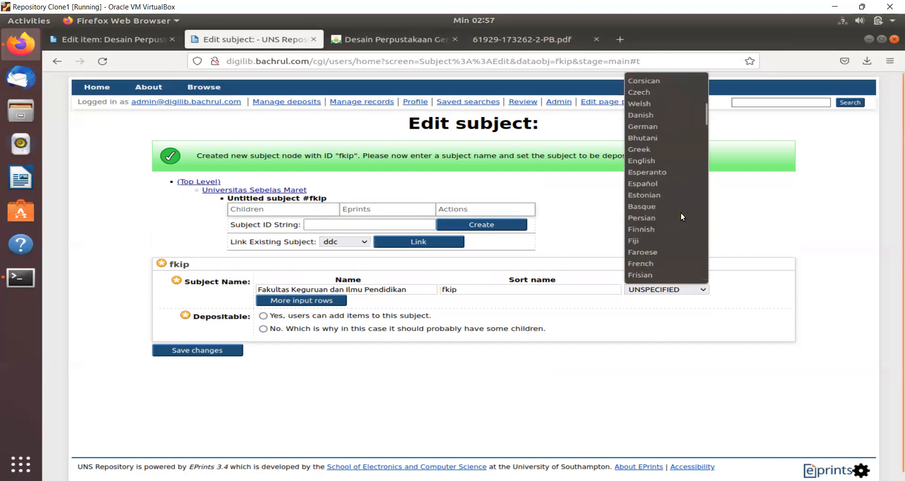
left_click(672, 218)
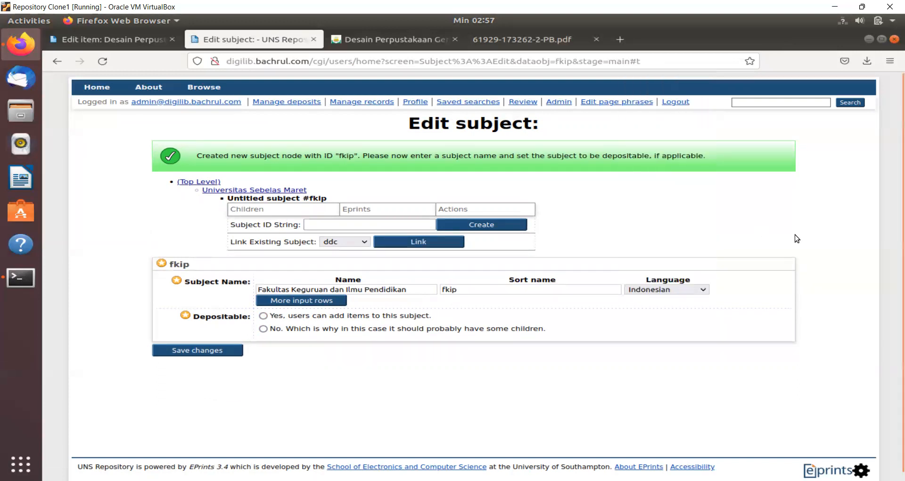
left_click(264, 316)
left_click(210, 351)
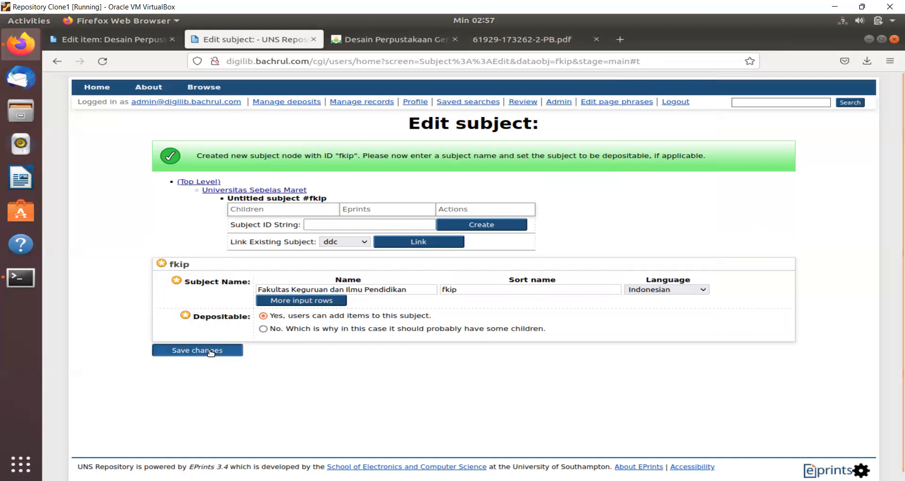
left_click(263, 190)
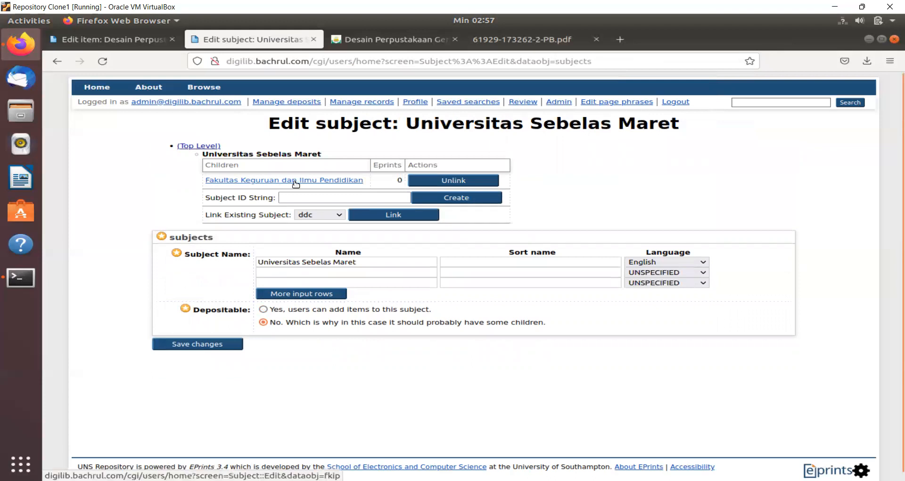
- Create child subject sv named 'Sekolah Vokasi' with sort name sv
left_click(306, 197)
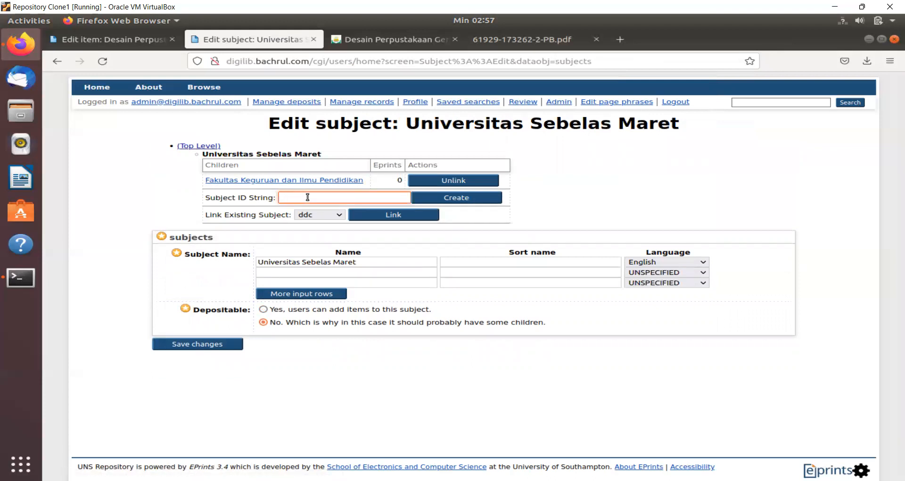
type("sv")
left_click(477, 198)
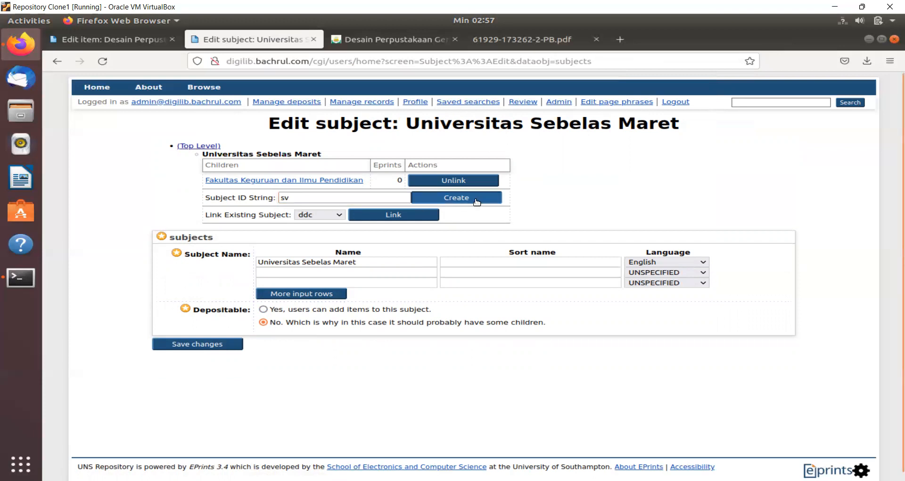
left_click(358, 288)
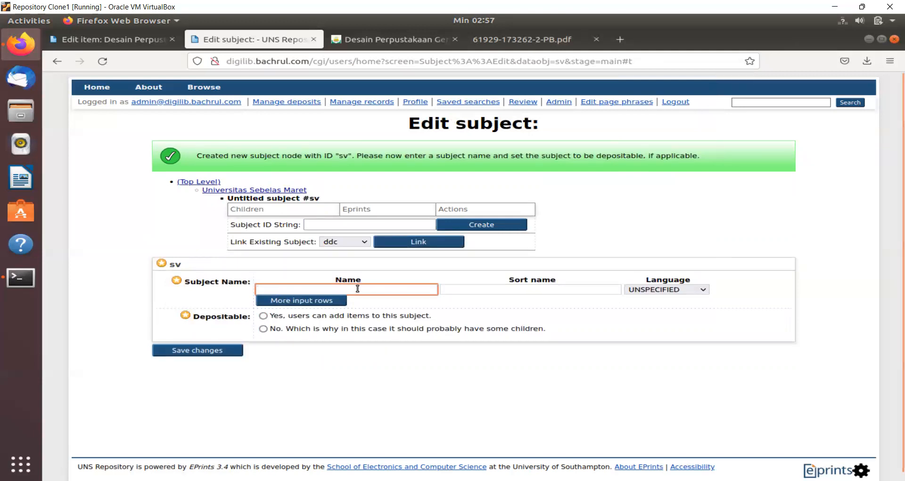
type("S")
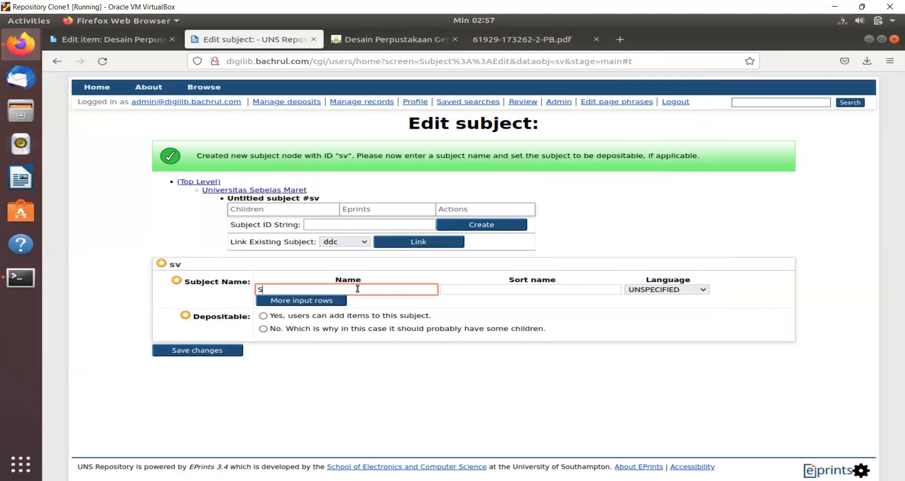
type("ekolah Vokasi")
key("Tab")
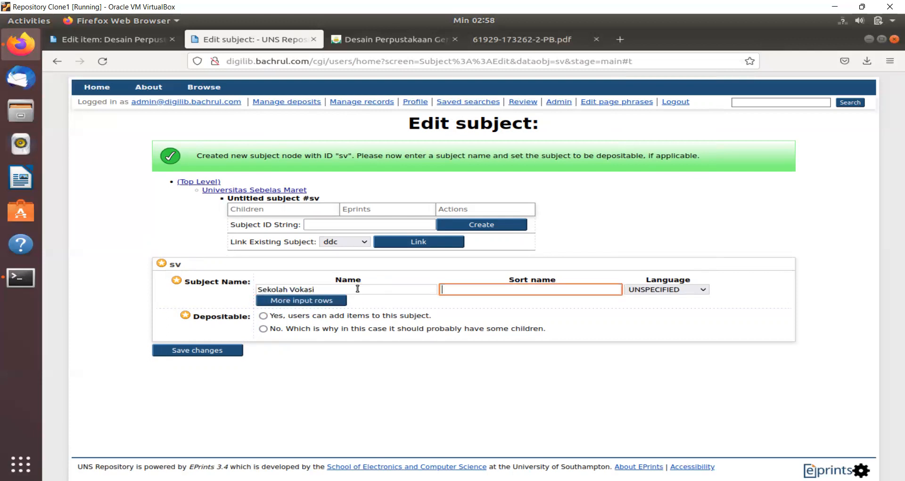
type("sv")
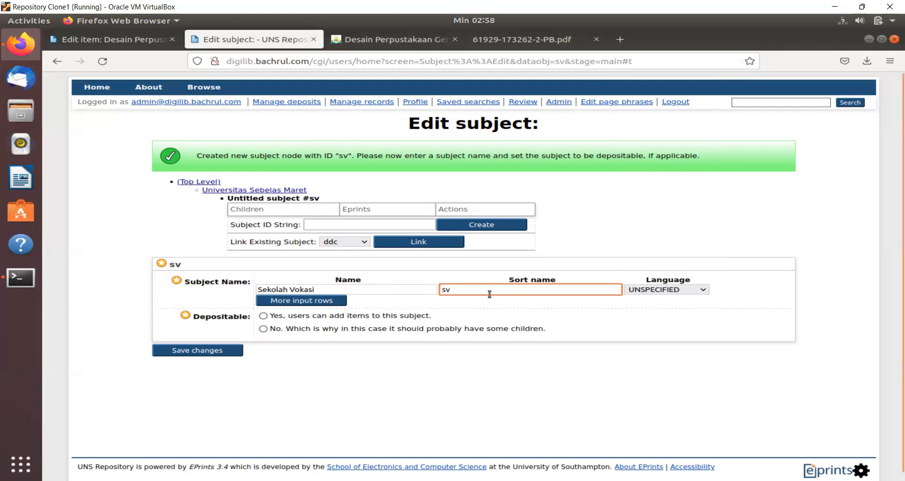
- Set the name's language to Indonesian, make it depositable, and save the subject
left_click(660, 290)
type("ind")
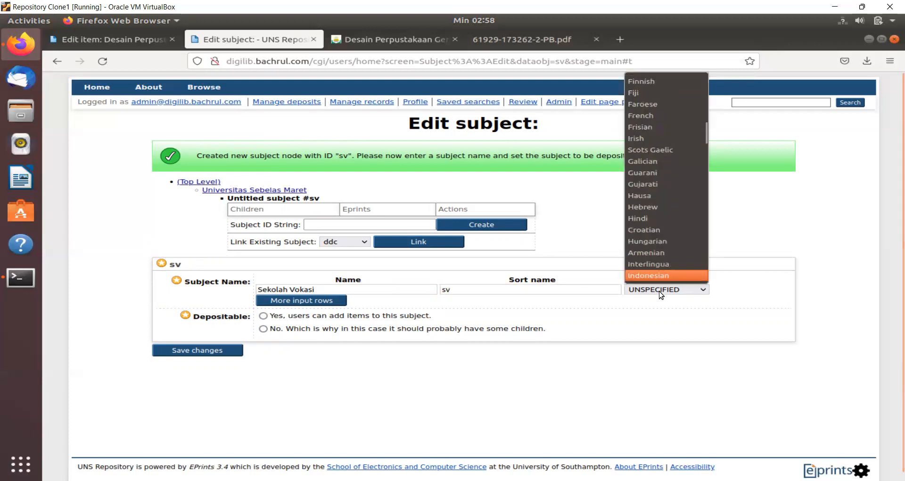
key("Return")
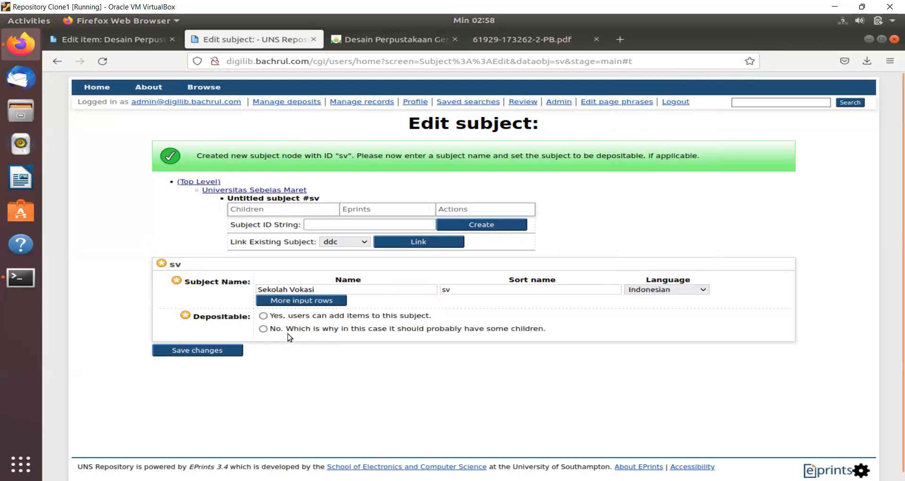
left_click(263, 316)
left_click(224, 350)
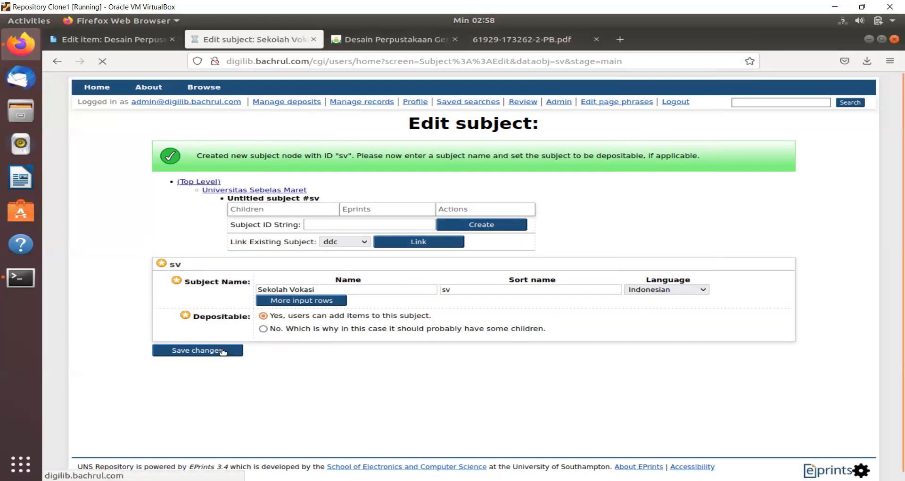
left_click(277, 190)
left_click(253, 197)
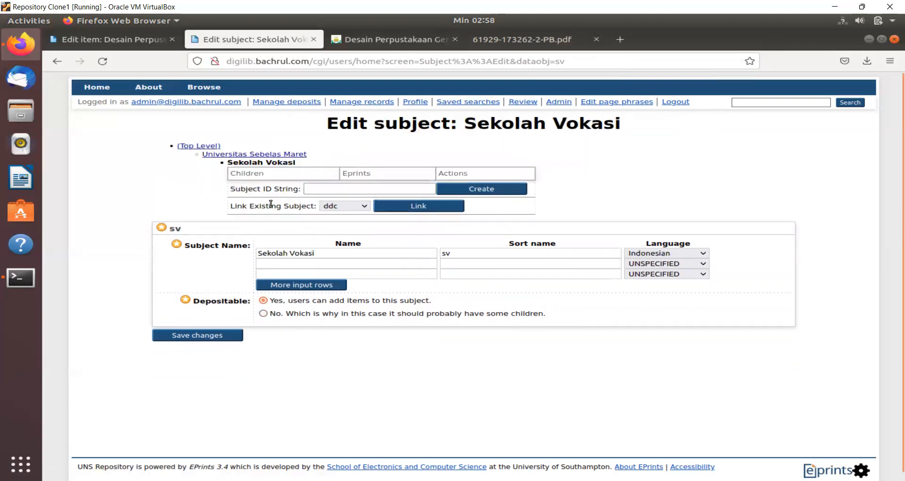
left_click(256, 155)
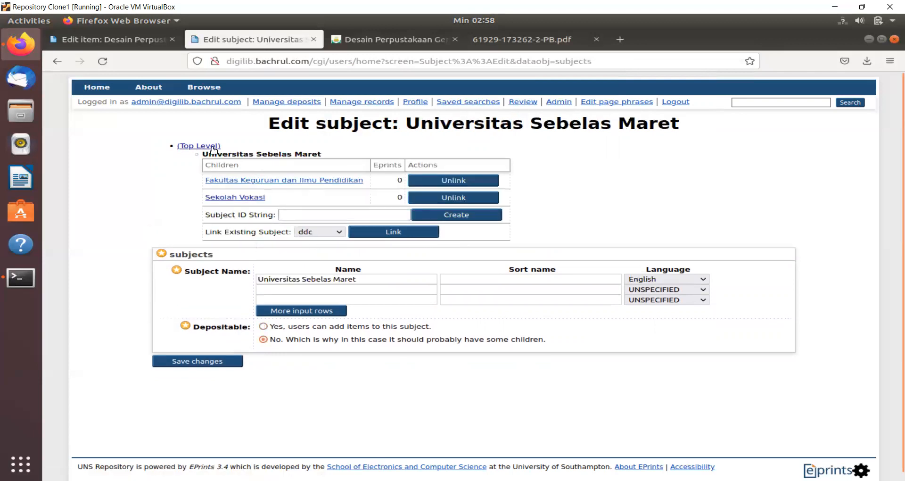
left_click(197, 146)
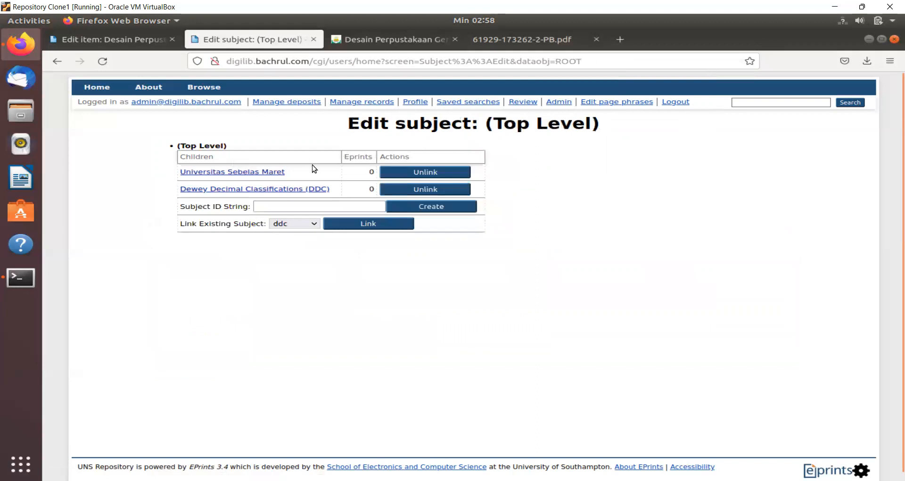
left_click(257, 173)
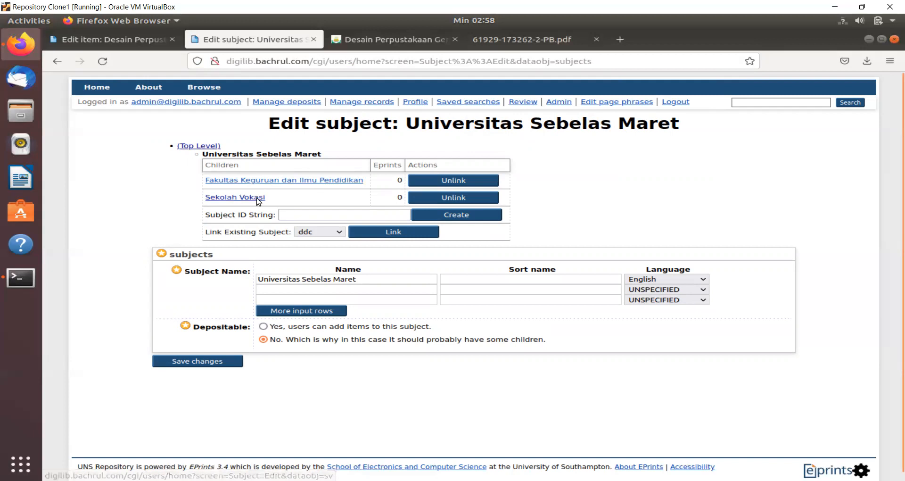
left_click(243, 199)
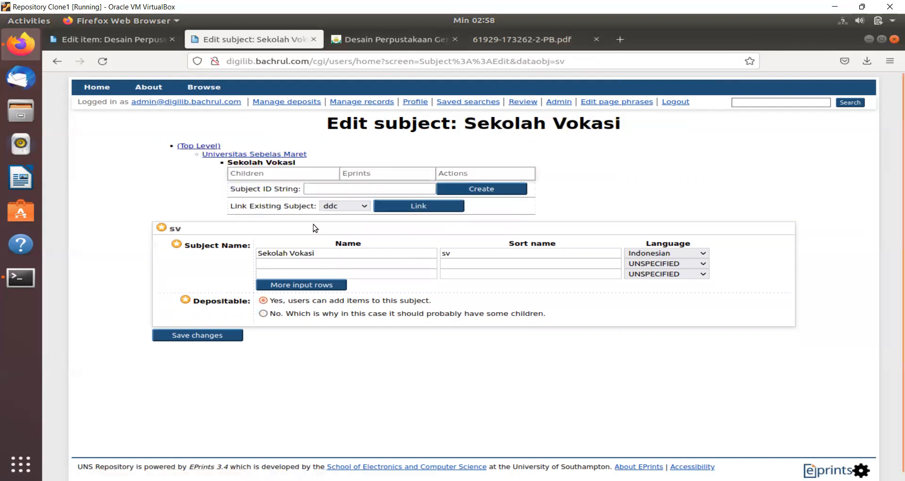
- Create depositable subject d3perpus named 'D3-Perpustakaan' with a sort name, save, and return to Sekolah Vokasi
left_click(340, 191)
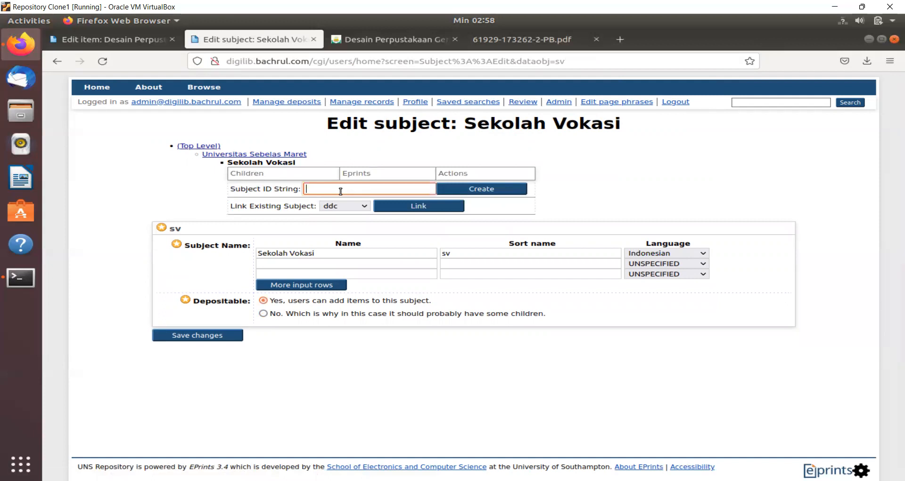
type("d3perpus")
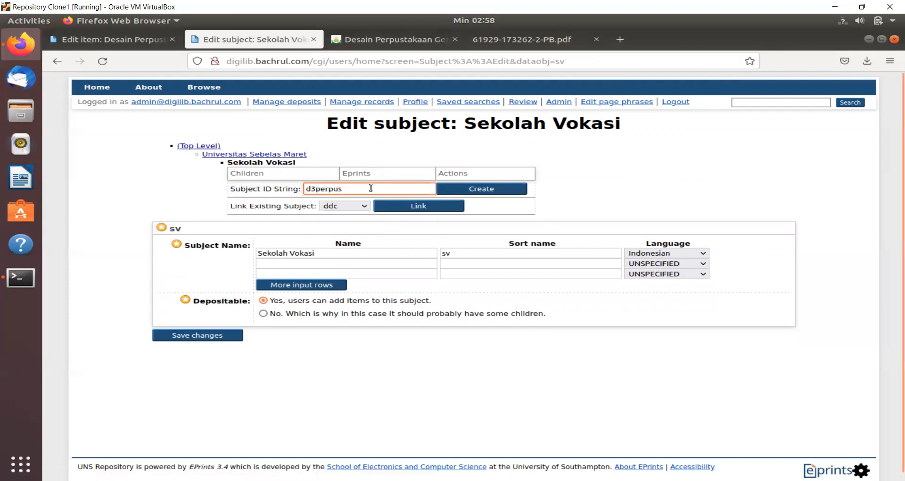
left_click(469, 188)
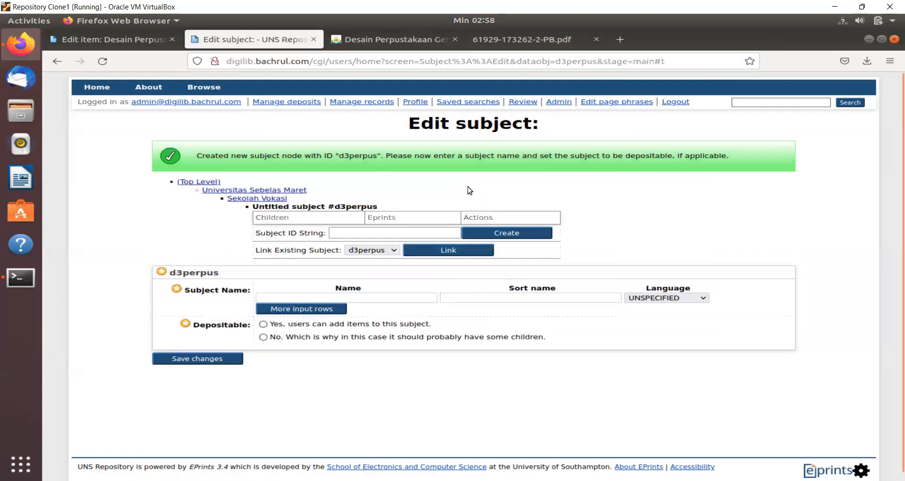
left_click(349, 294)
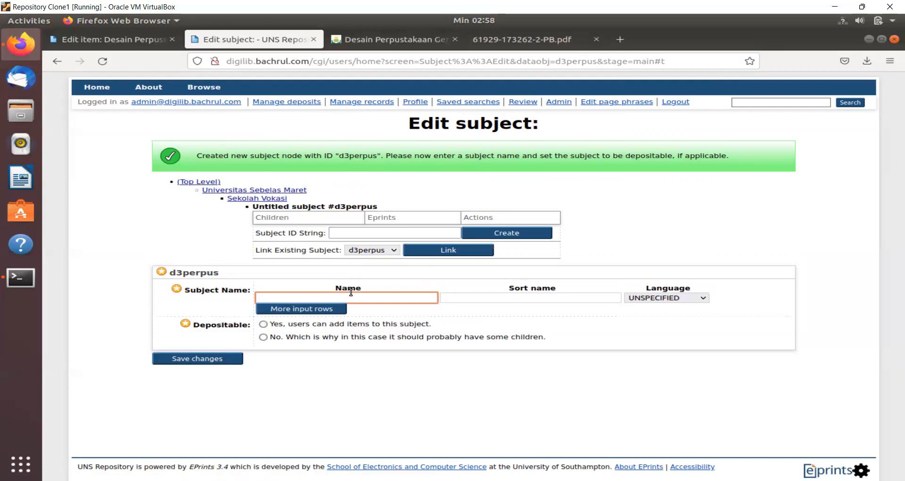
type("D3-Perpustakaan")
key("Tab")
type("d3perpust")
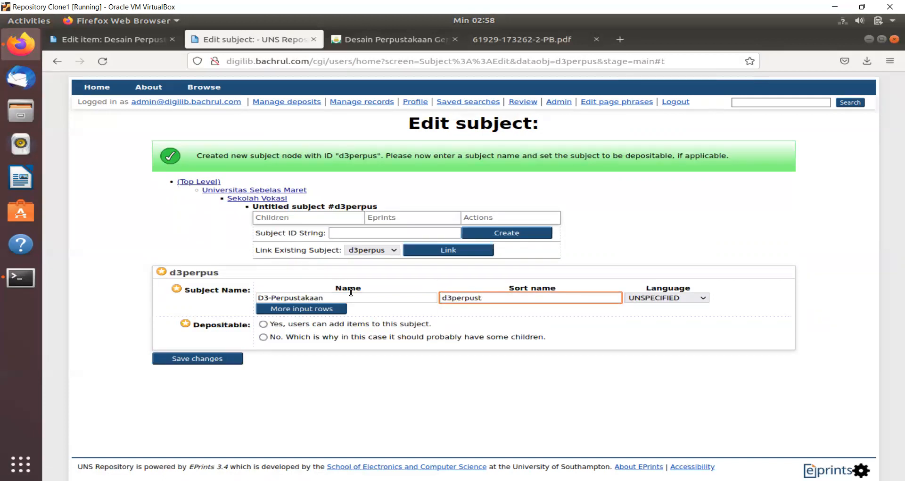
left_click(263, 325)
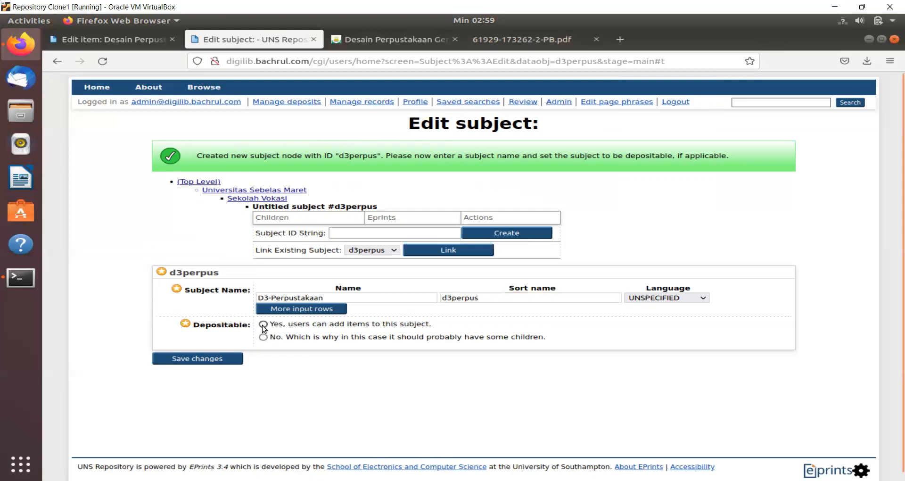
left_click(209, 361)
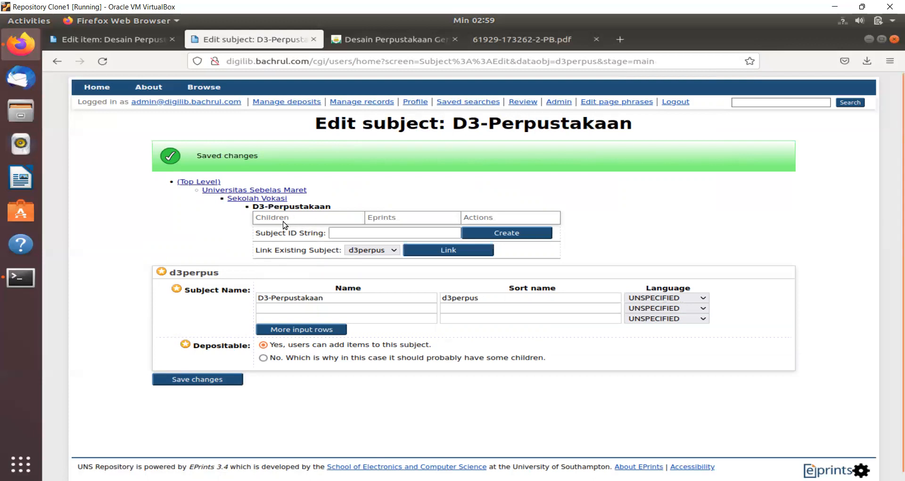
left_click(260, 199)
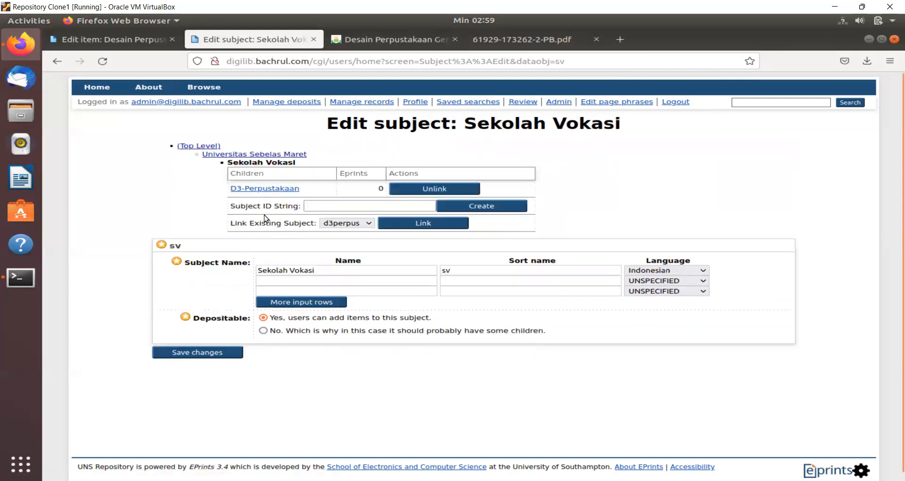
- Create child subject d3ma named 'D3-Manajemen Administrasi'
left_click(326, 204)
type("d3ma")
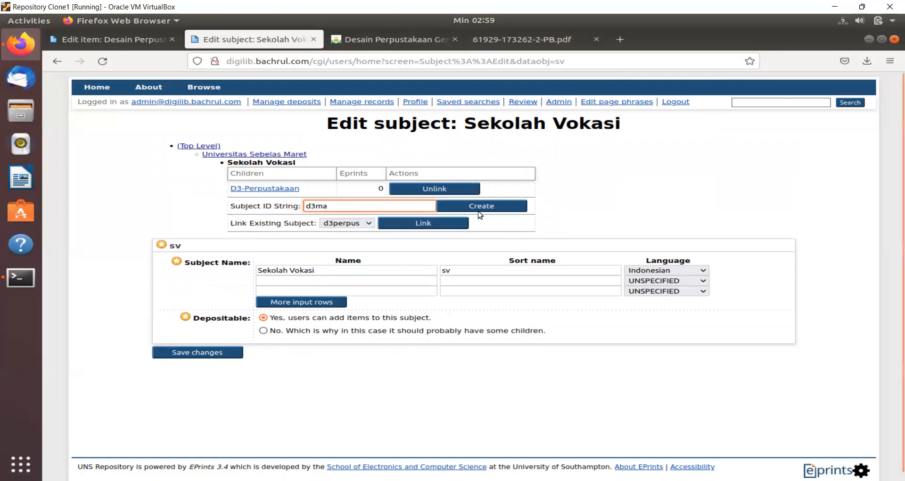
left_click(490, 206)
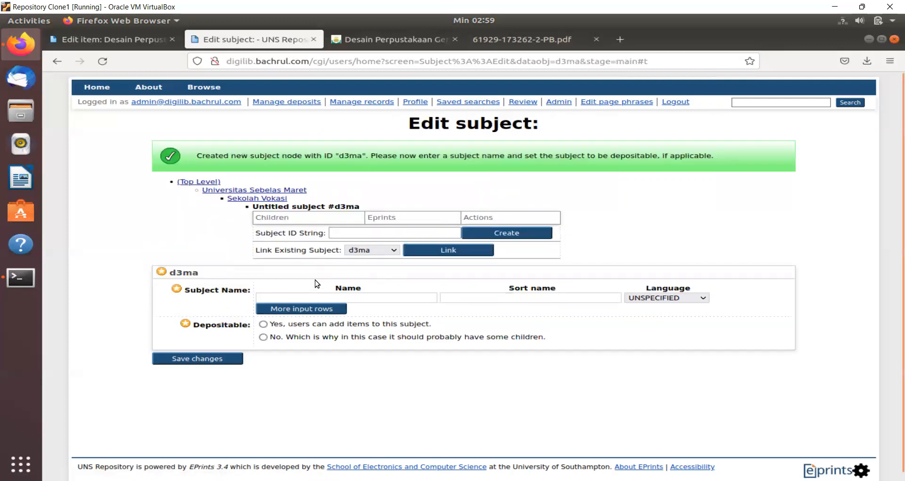
left_click(301, 296)
type("D")
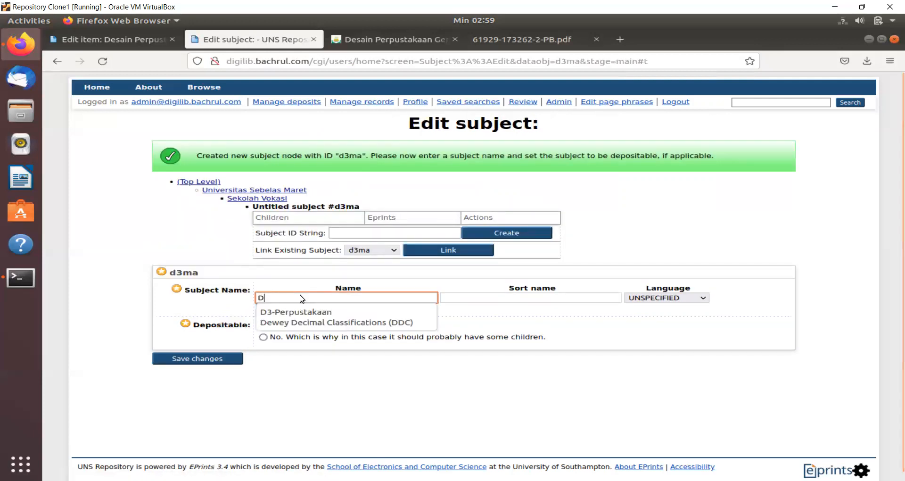
type("3-Mana")
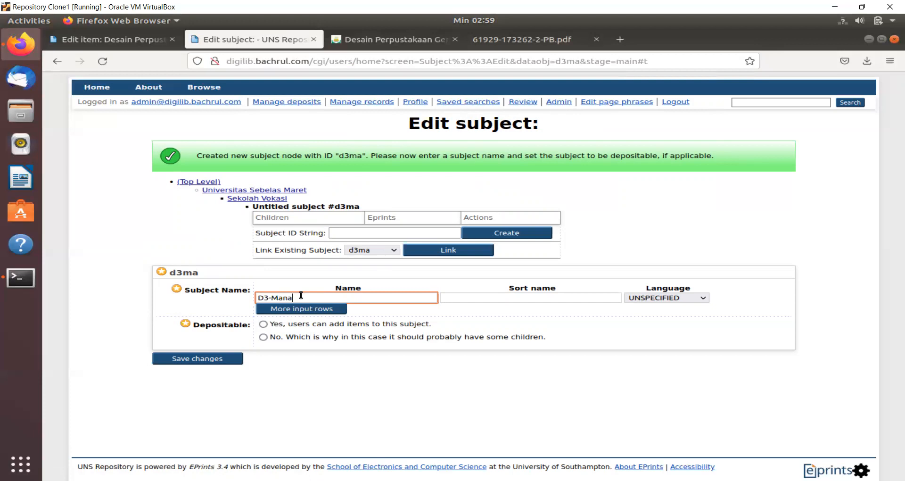
type("jemen Administrasi")
- Give it sort name d3ma, make it depositable, and save it
key("Tab")
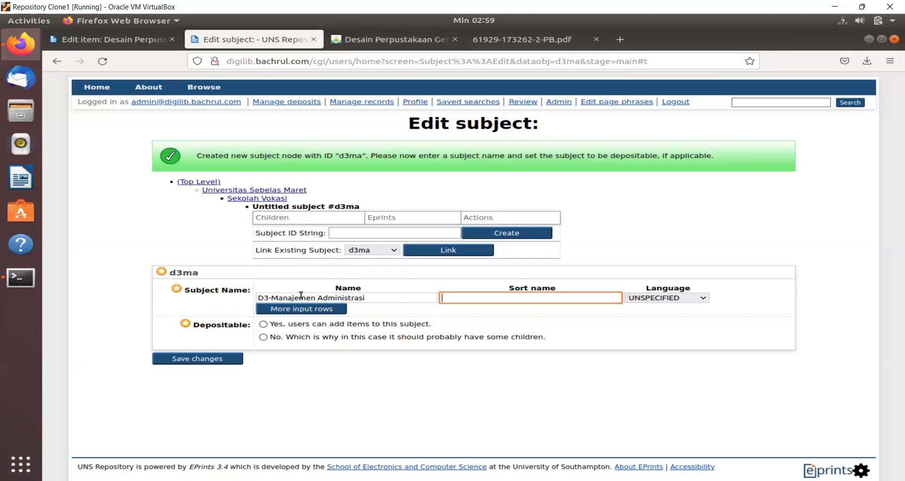
type("d3ma")
key("BackSpace")
key("BackSpace")
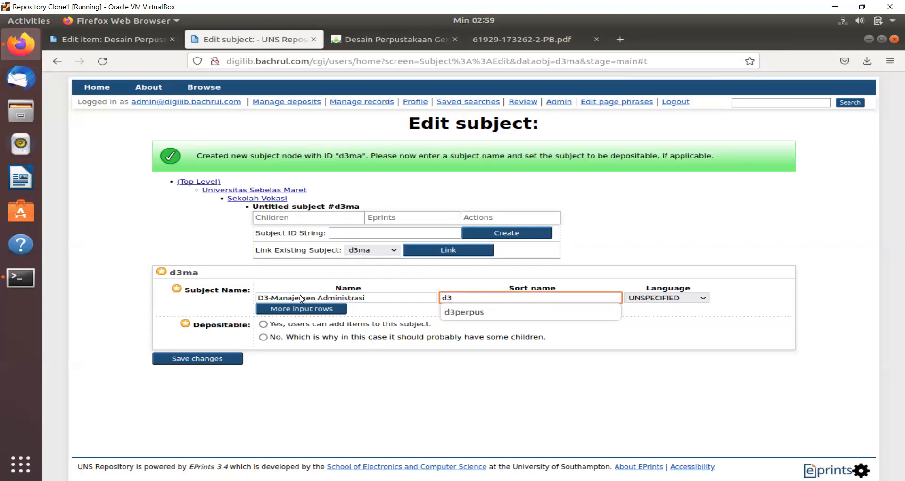
type("ma")
left_click(264, 324)
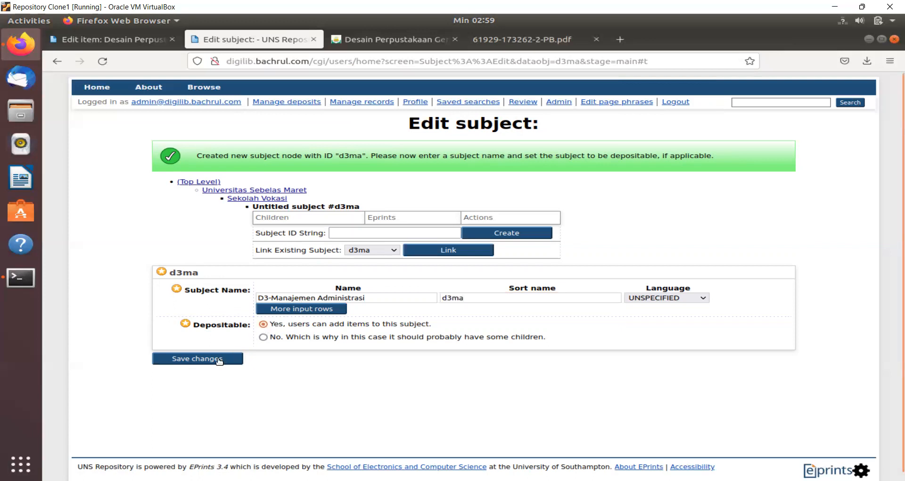
left_click(220, 357)
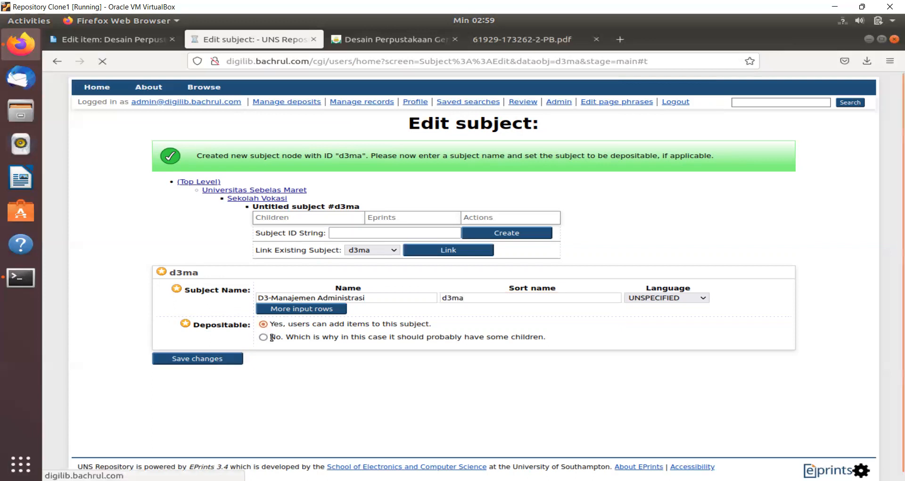
- Open Fakultas Keguruan dan Ilmu Pendidikan and create a child subject with ID s1-psr
left_click(257, 190)
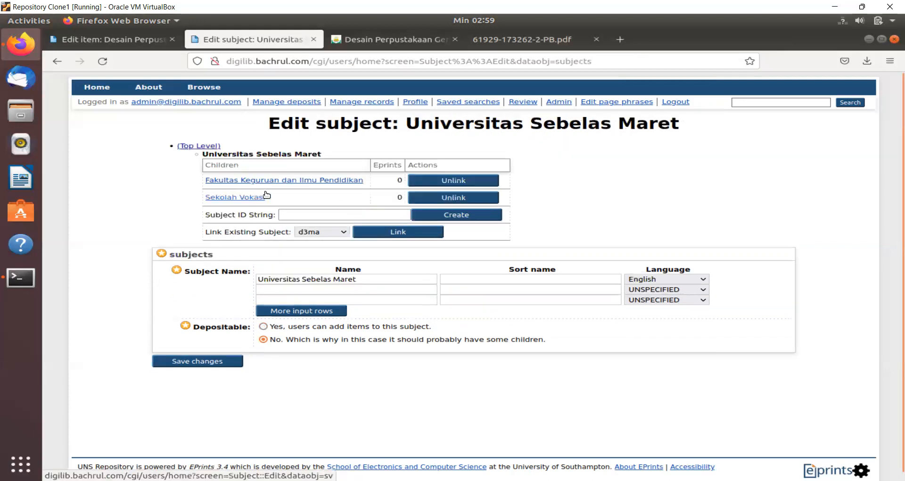
left_click(327, 180)
left_click(327, 190)
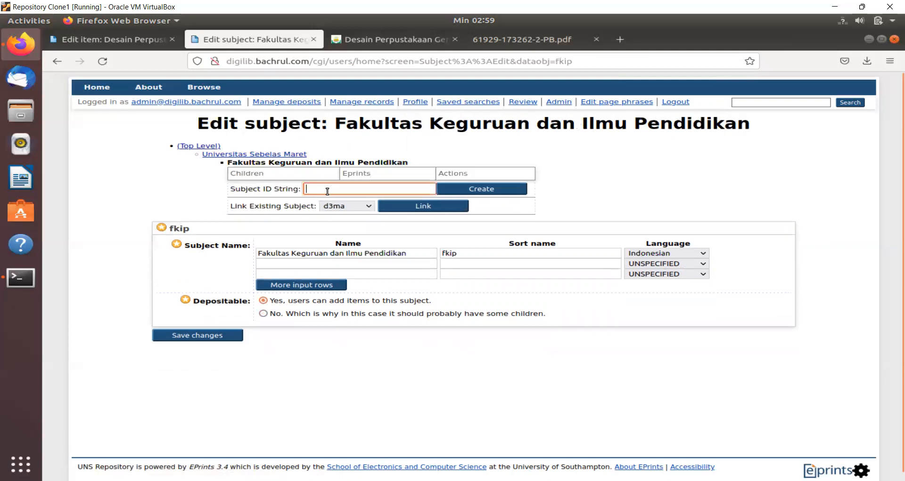
type("s1")
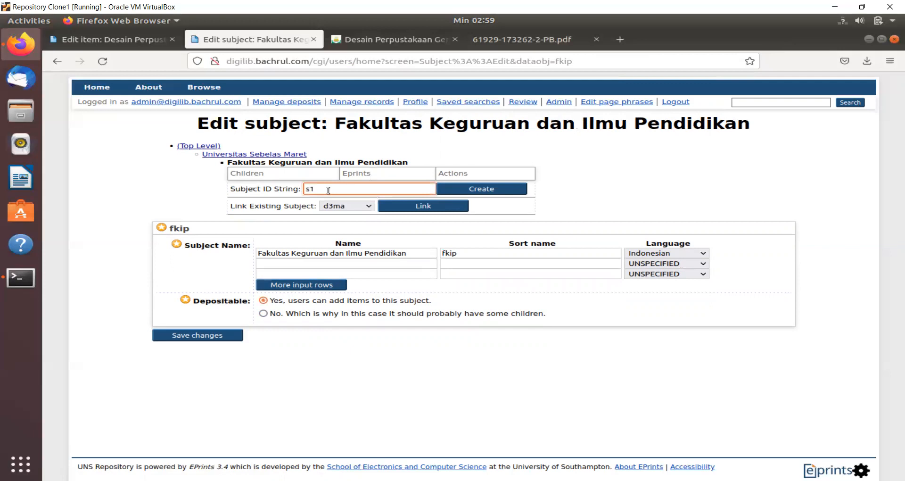
type("-pen")
key("BackSpace")
key("BackSpace")
key("BackSpace")
type("psr")
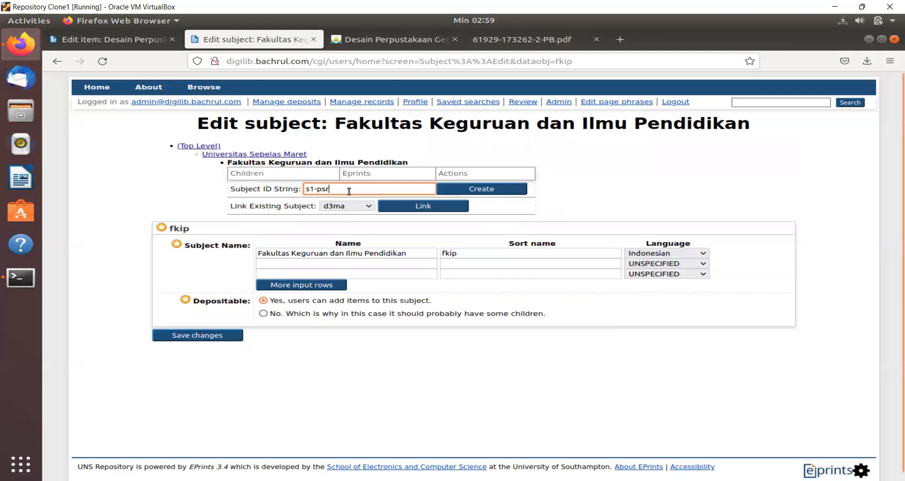
left_click(490, 189)
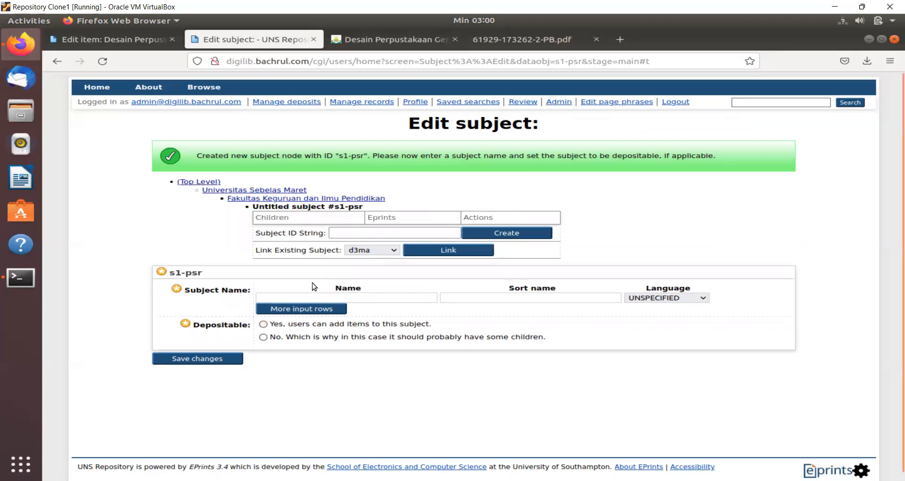
- Name s1-psr 'S1-Pendidikan Seni Rupa', sort name s1-psr, Indonesian, save, and return to its parent
left_click(305, 295)
type("S")
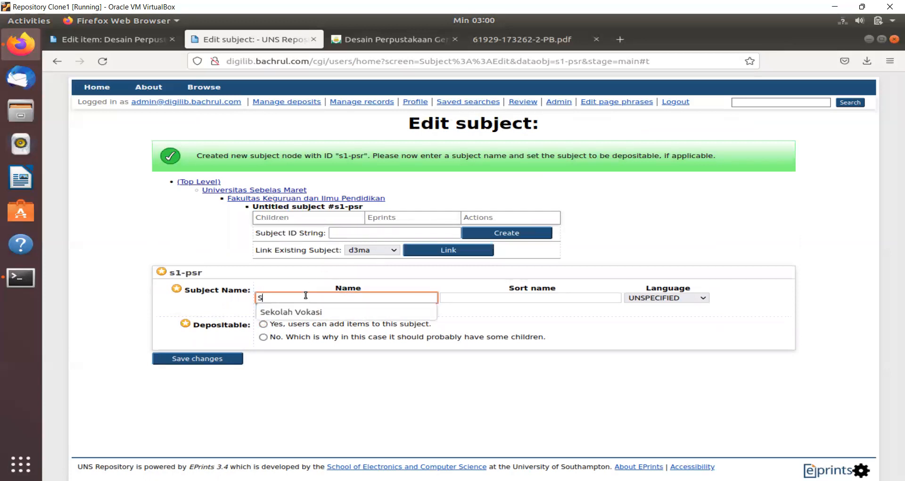
type("1-Pendi")
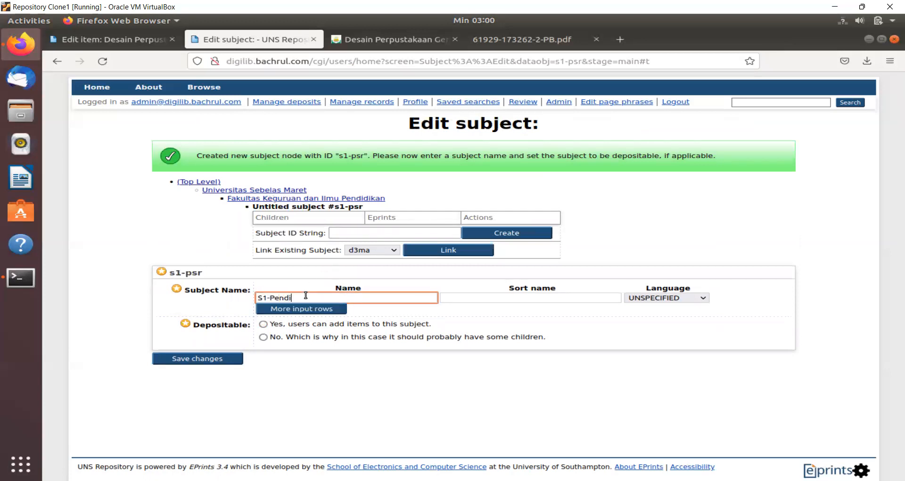
type("dikan Seni Rupa")
left_click(469, 298)
type("s1")
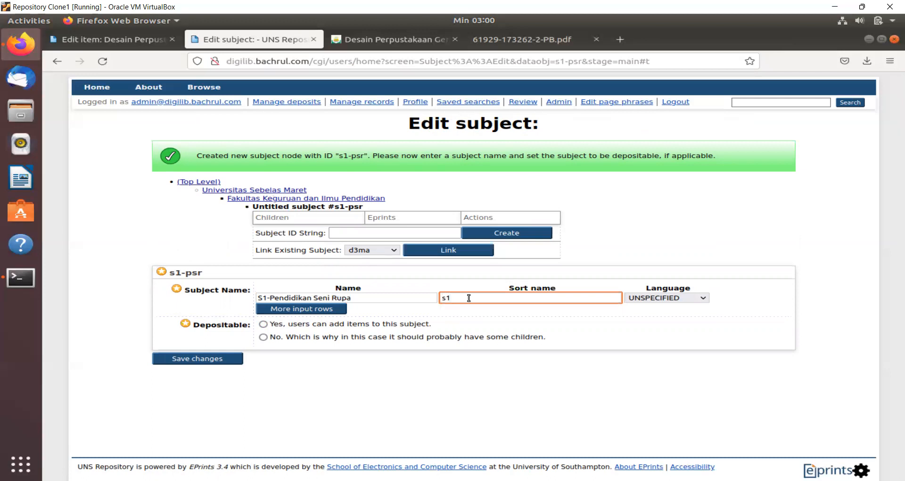
type("-psr")
left_click(670, 295)
type("in")
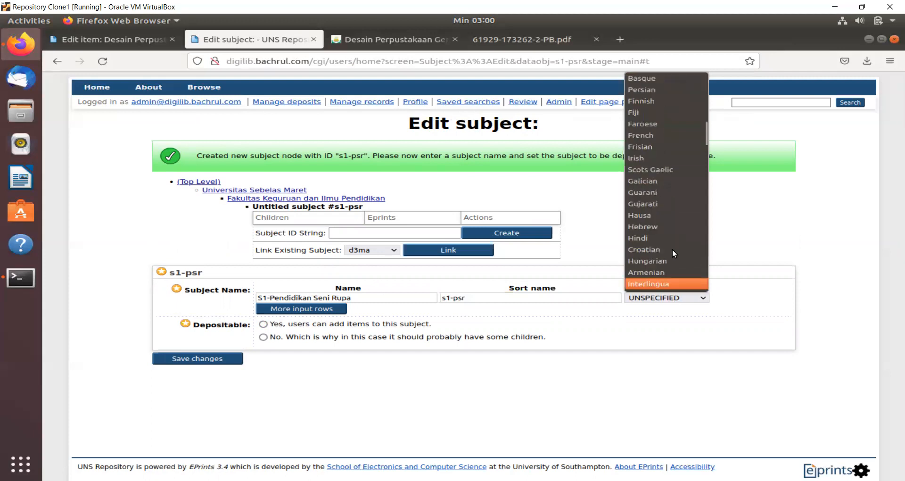
type("d")
key("Return")
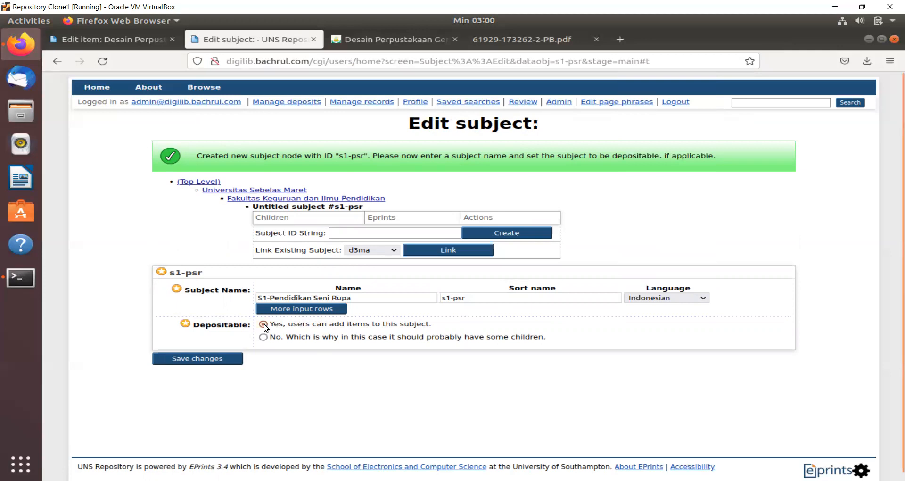
left_click(223, 354)
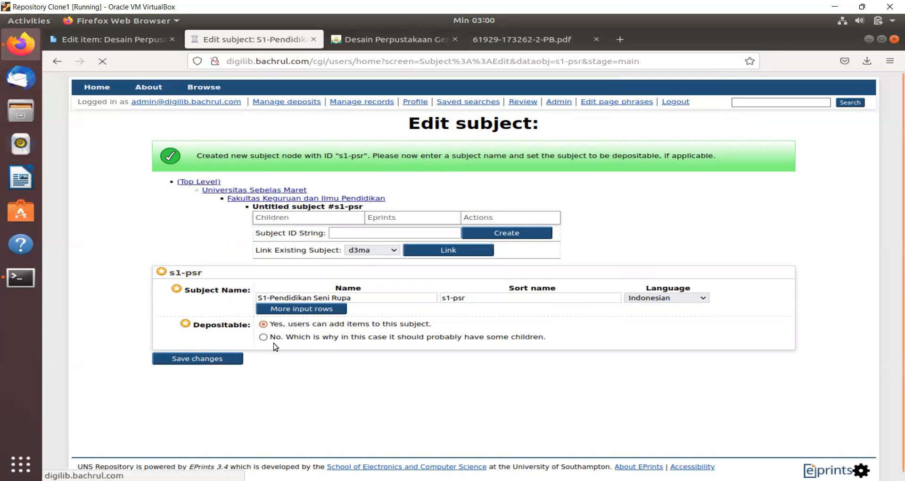
left_click(310, 198)
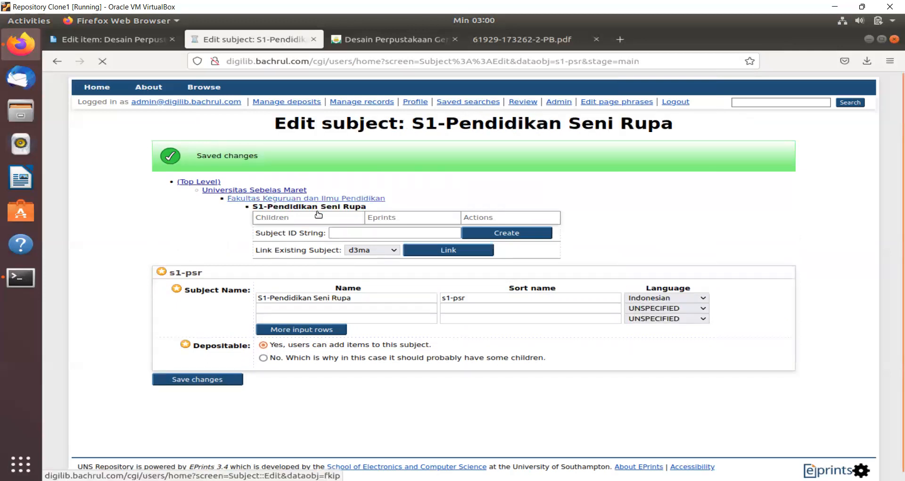
left_click(326, 204)
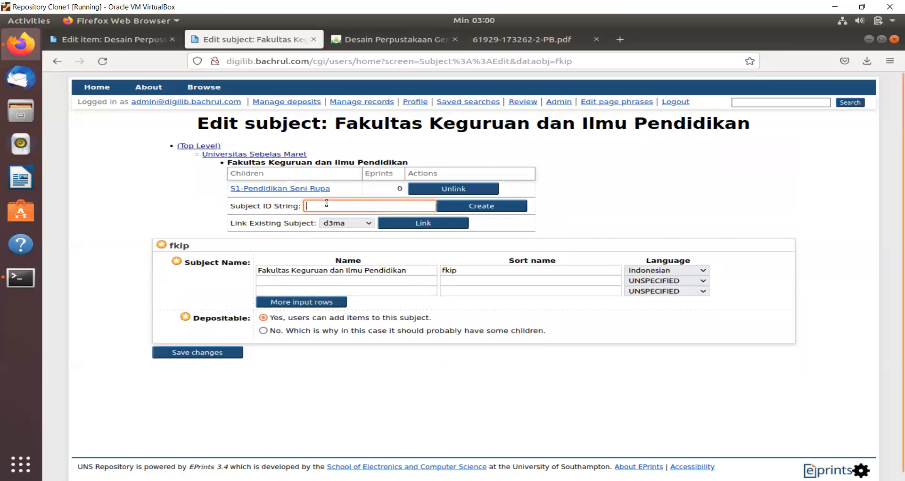
- Create child subject s1-pap named 'S1-Pendidikan Akuntansi Perbankan'
type("s1-p")
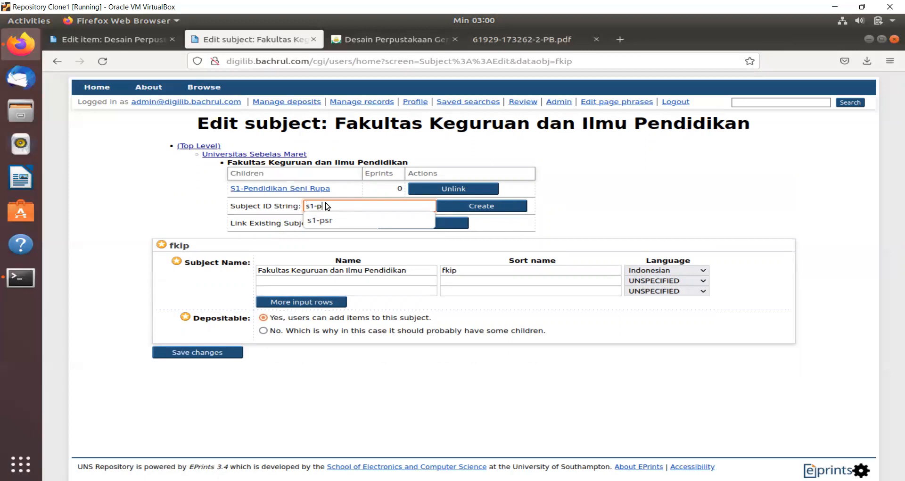
type("ap")
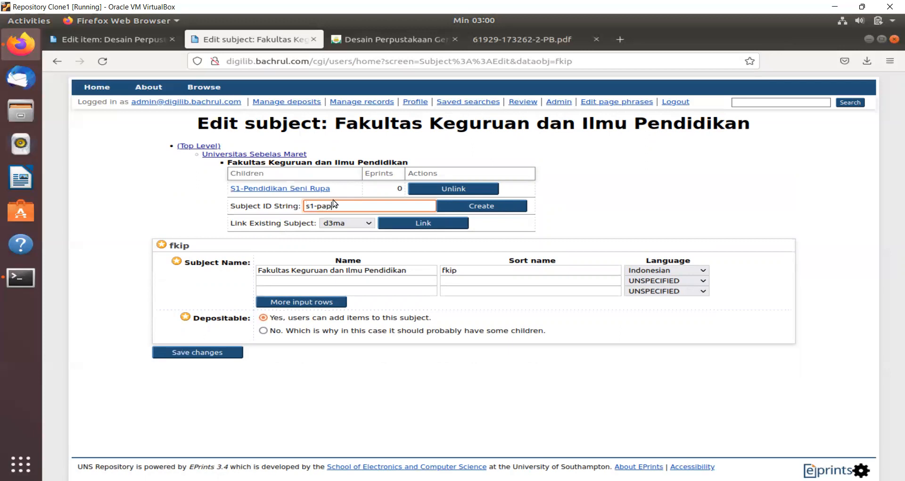
left_click(471, 206)
left_click(324, 296)
type("S1")
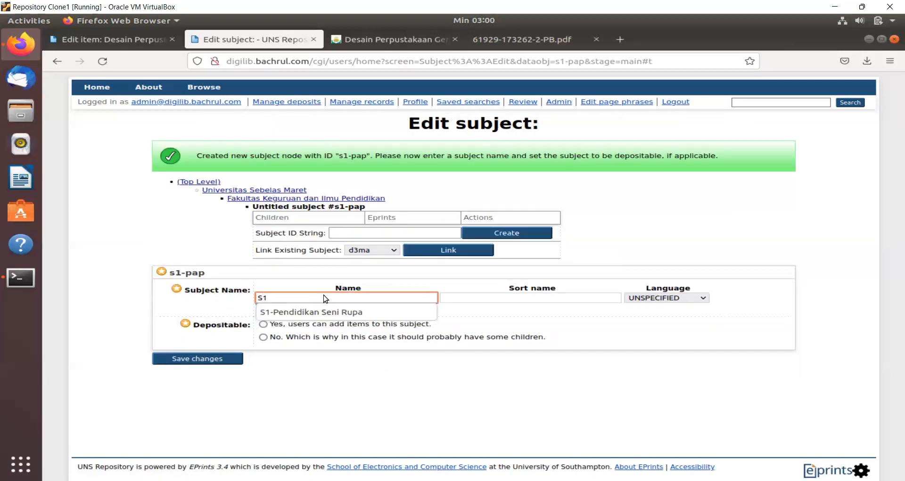
type("-Pendidikan Akunt")
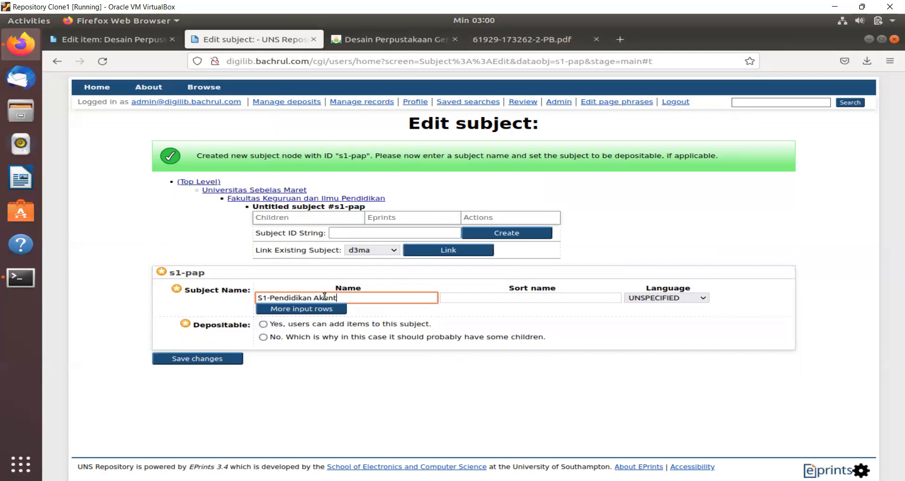
type("ansi Perbankan")
- Give it sort name s1-pap and Indonesian language, then save it
left_click(464, 300)
type("s1")
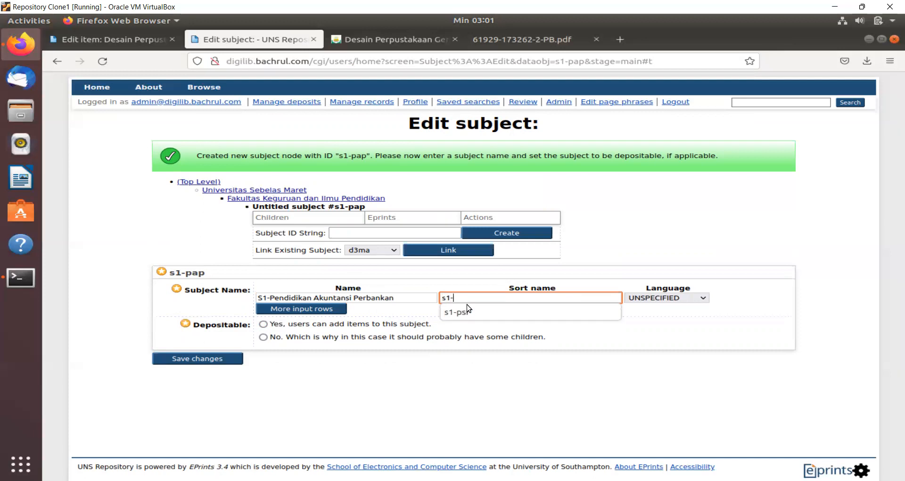
type("-pap")
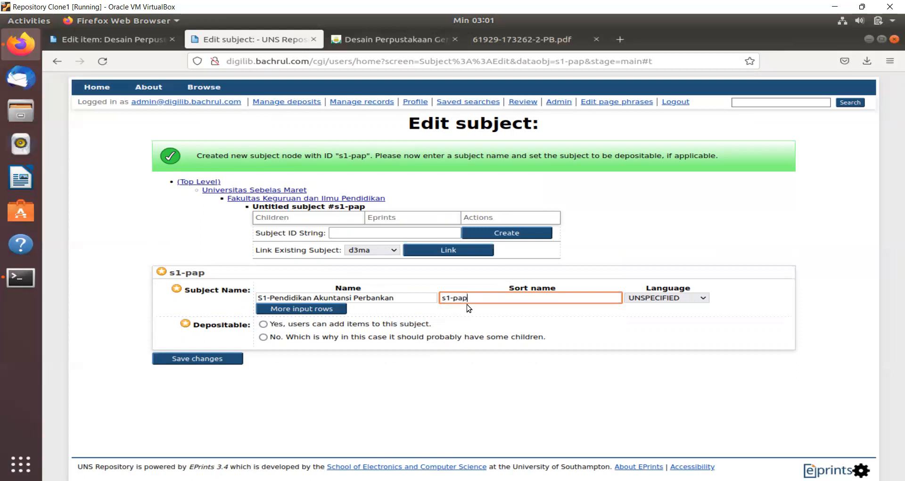
left_click(644, 296)
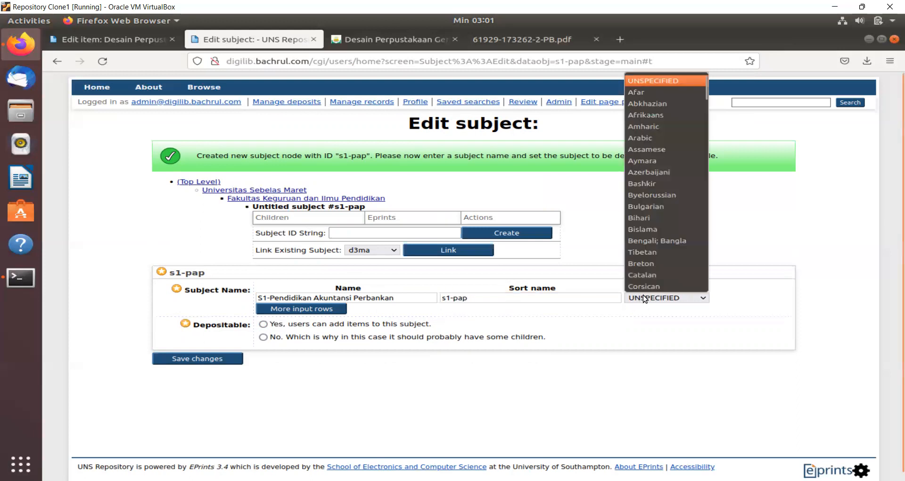
key("Down")
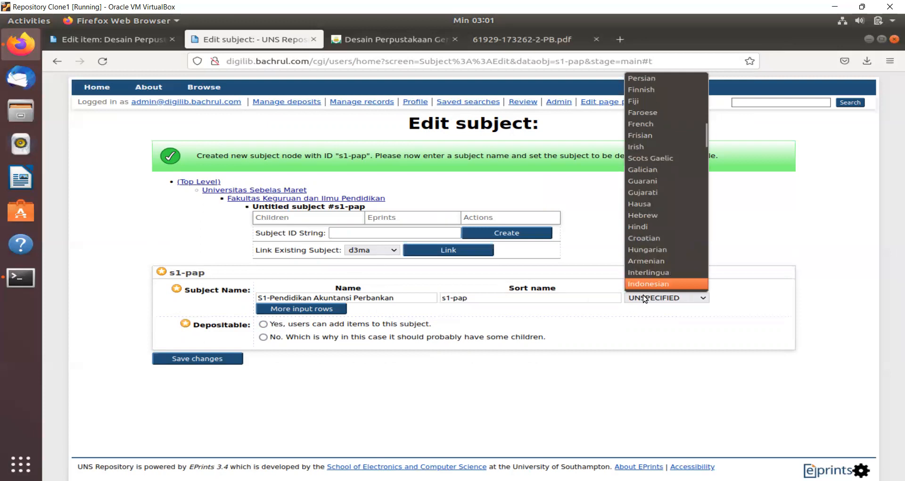
key("Return")
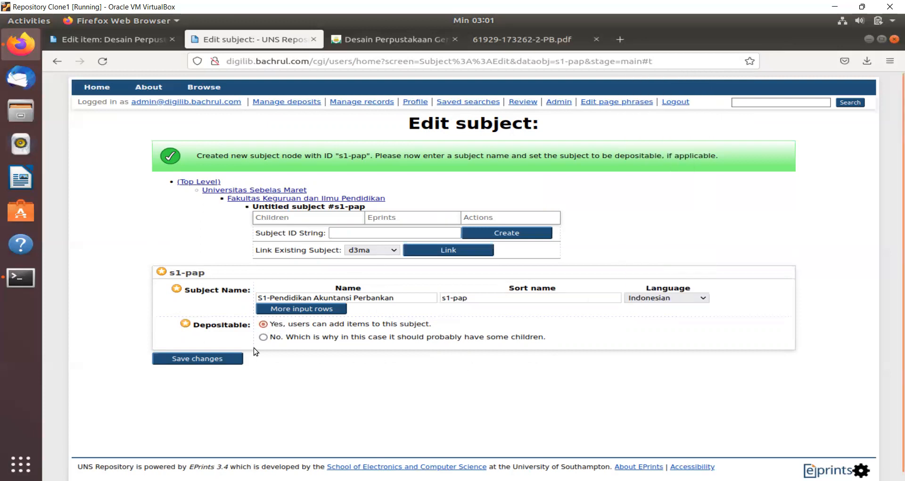
left_click(235, 359)
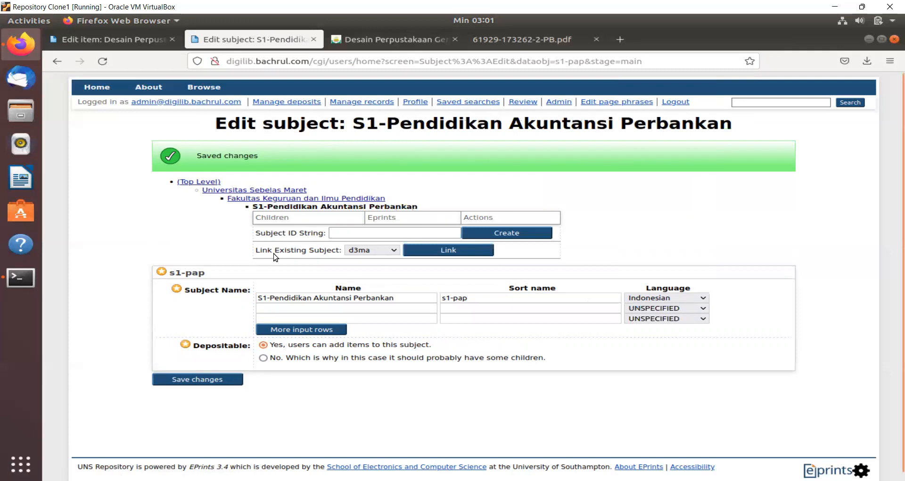
- Go from the top level to the Dewey Decimal Classifications (DDC) subject page to add a child
left_click(205, 183)
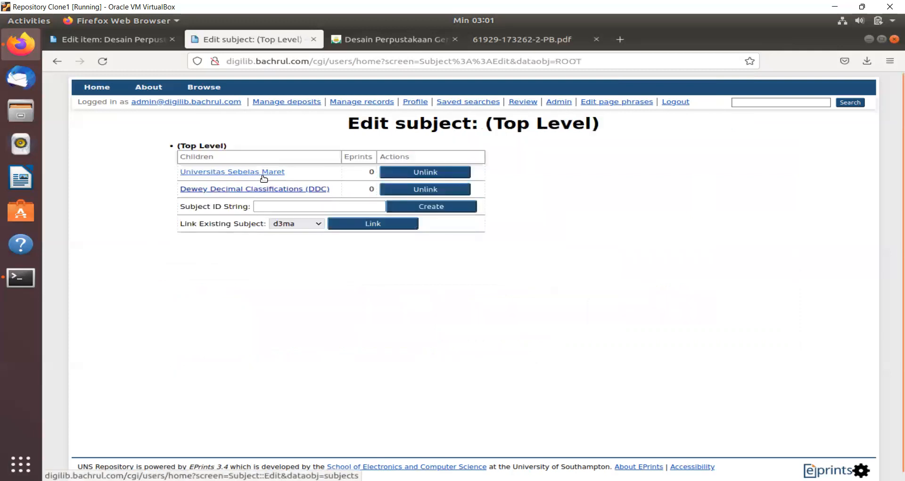
left_click(250, 190)
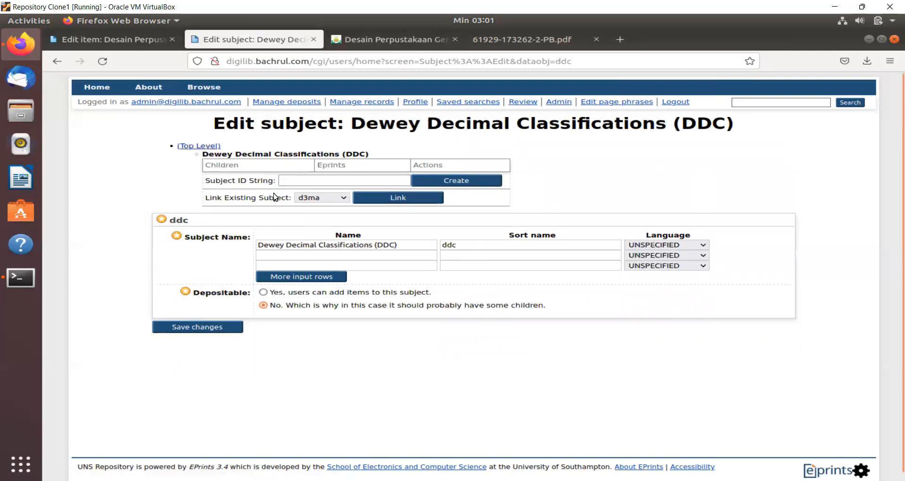
left_click(208, 147)
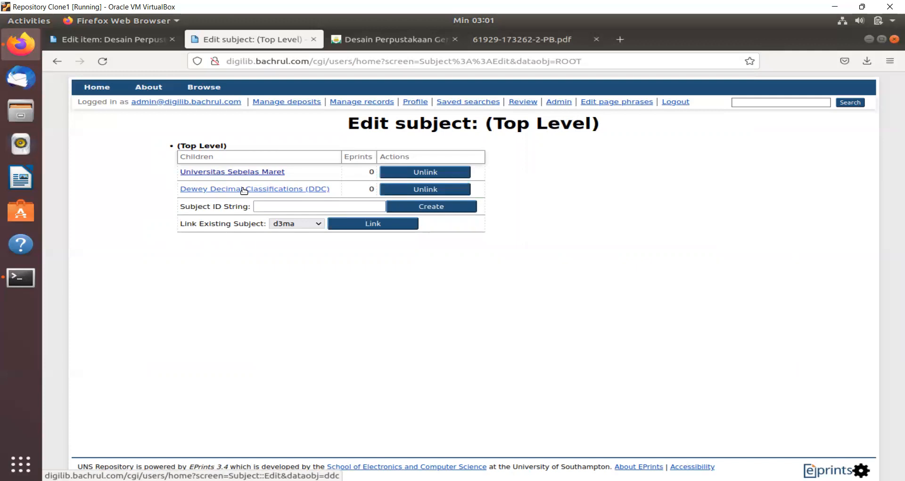
left_click(244, 189)
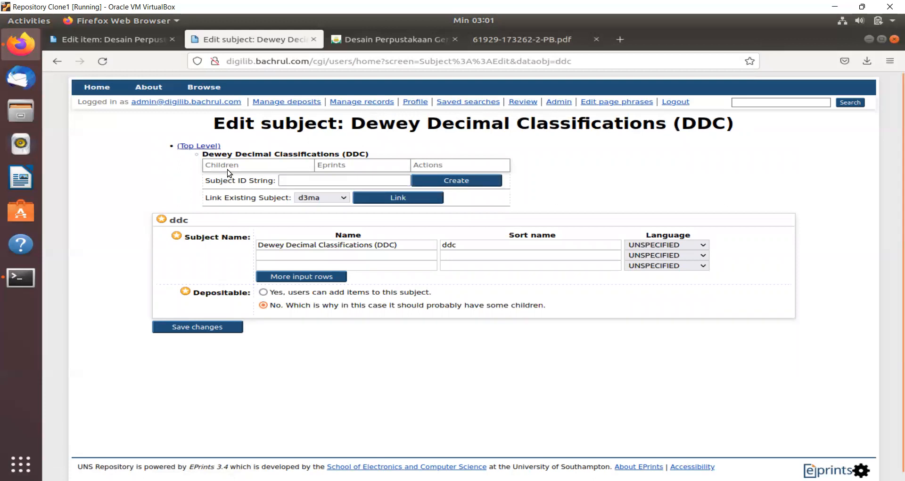
left_click(301, 179)
- Create depositable DDC child 000 named 'Karya Umum' with sort name 000 and save it
type("000")
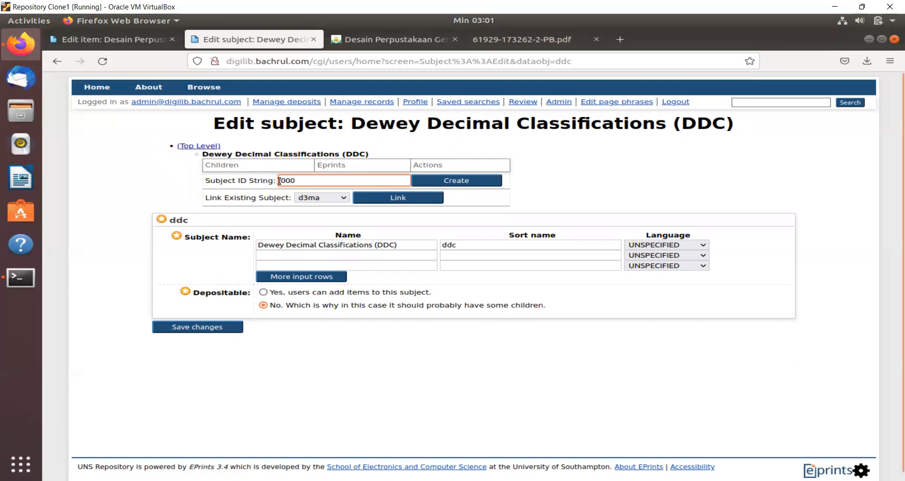
left_click(469, 185)
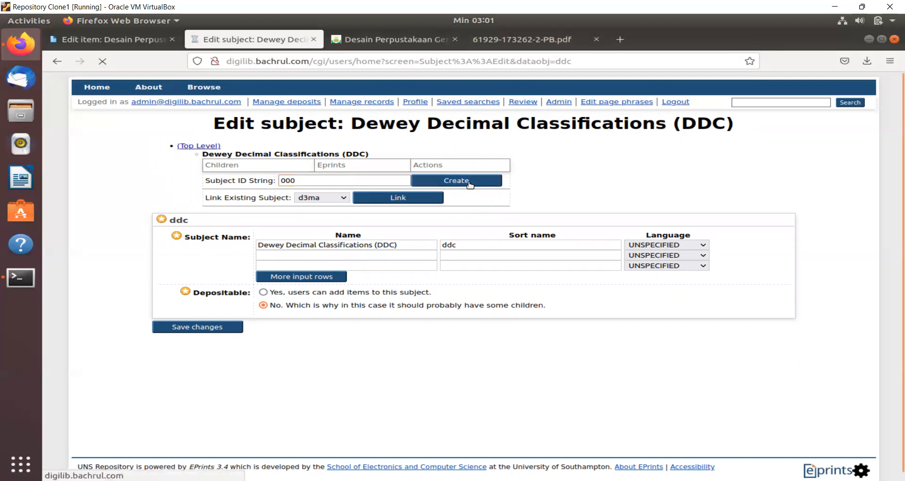
left_click(295, 290)
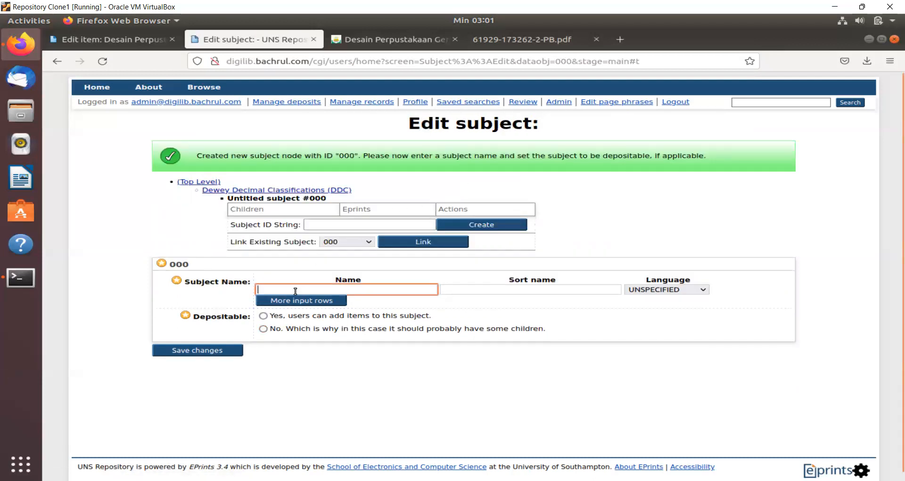
type("Karya Umum")
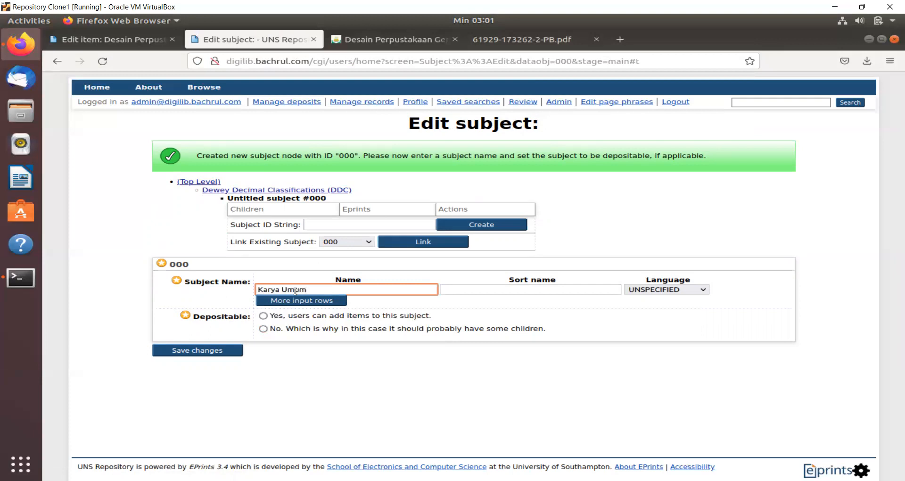
left_click(484, 290)
type("000")
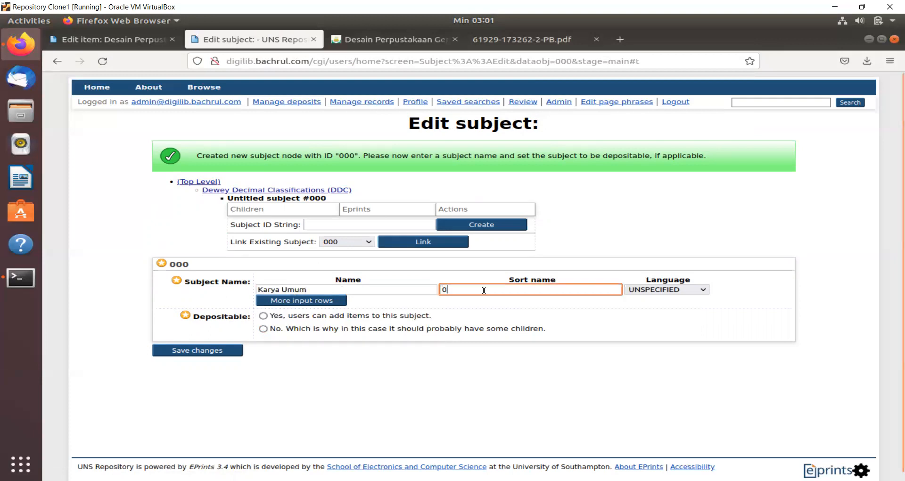
left_click(264, 316)
left_click(225, 350)
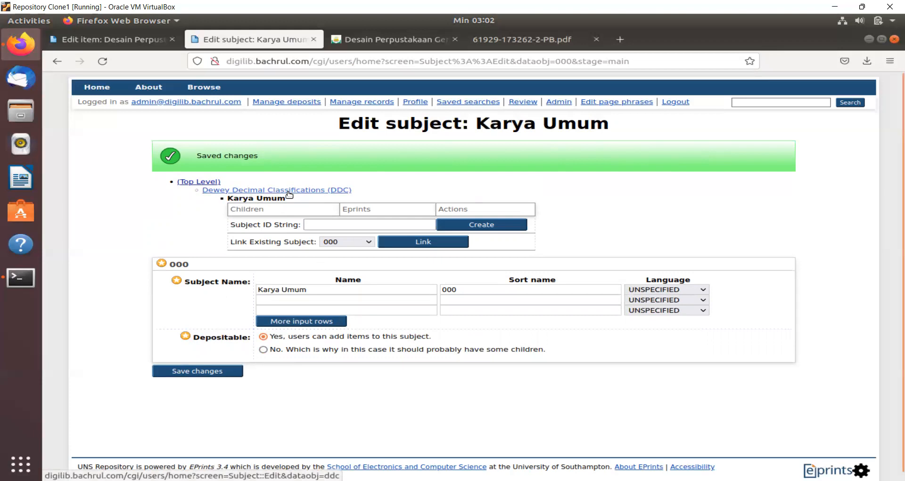
- Rename it to 'Karya Umum (000-099)', save, and reopen the DDC subject
left_click(319, 290)
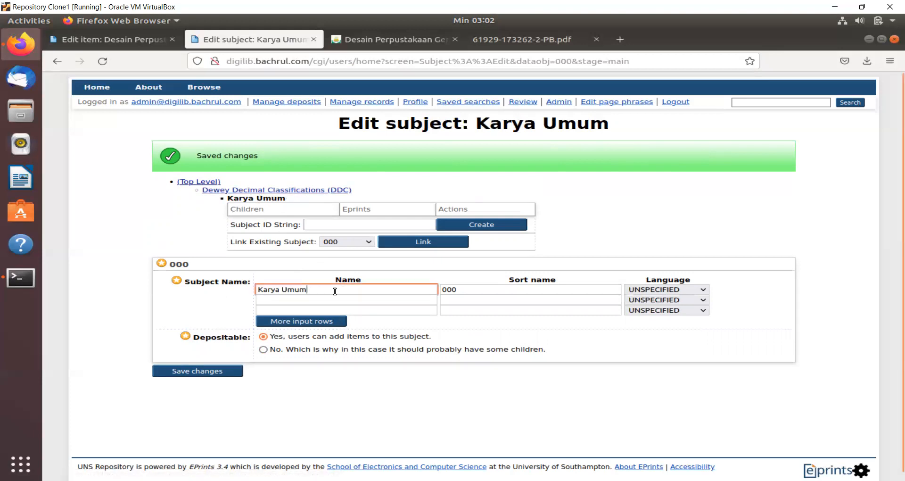
type("()")
key("Left")
type("000-099")
left_click(228, 370)
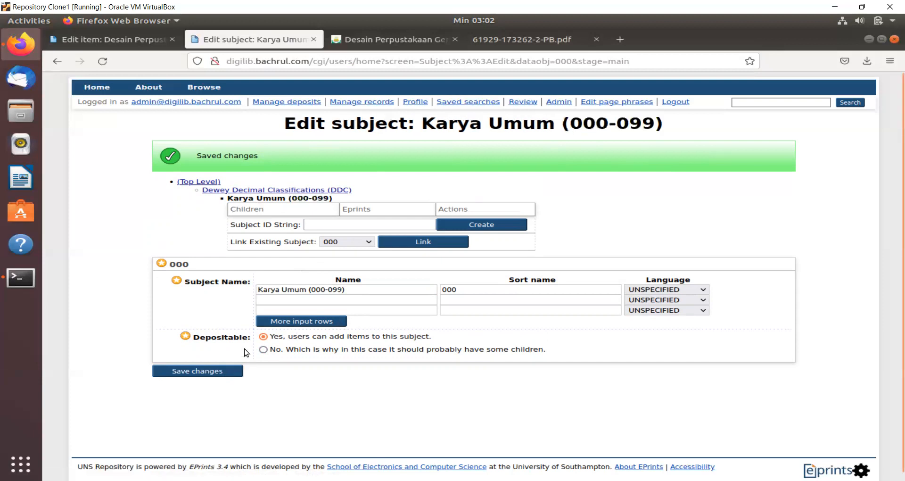
left_click(265, 190)
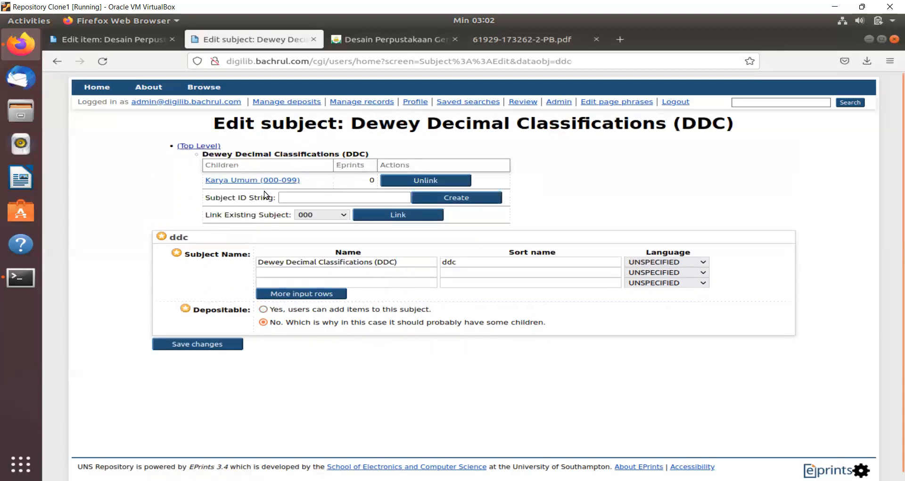
- Create DDC child subject 100 named 'Filsafat dan Psikologi (100-199)'
left_click(331, 196)
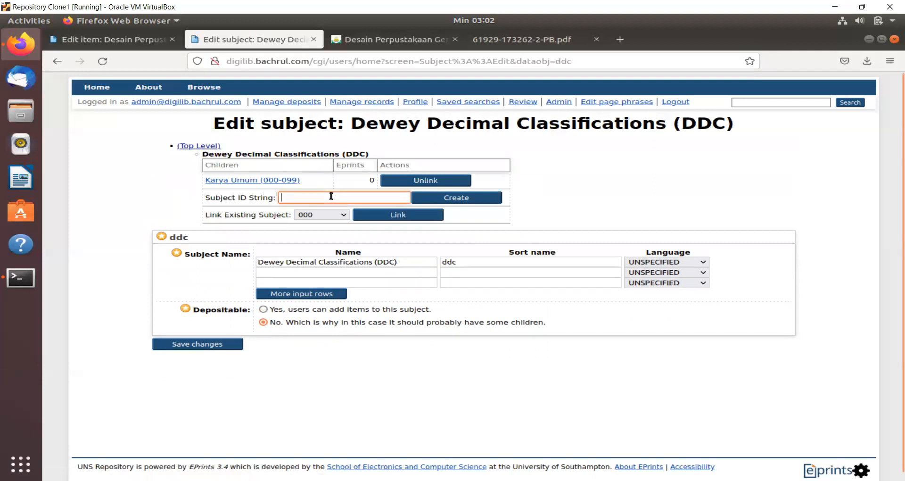
type("100")
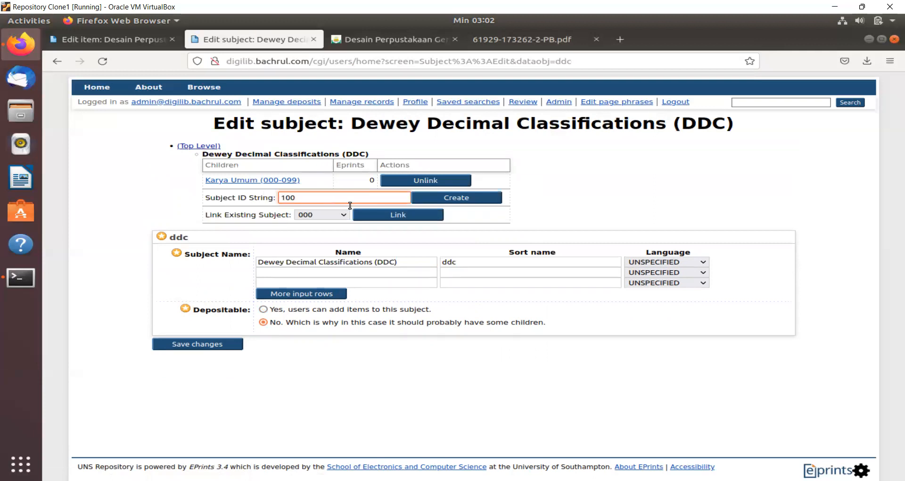
left_click(451, 197)
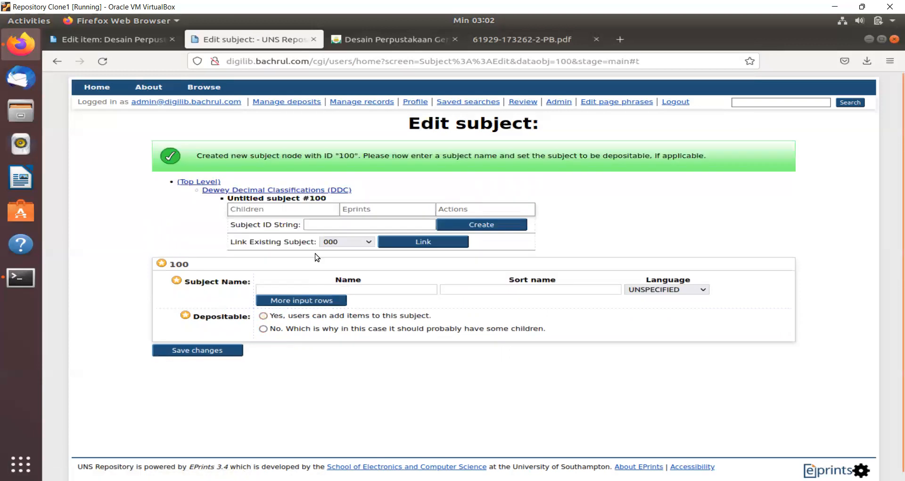
left_click(297, 287)
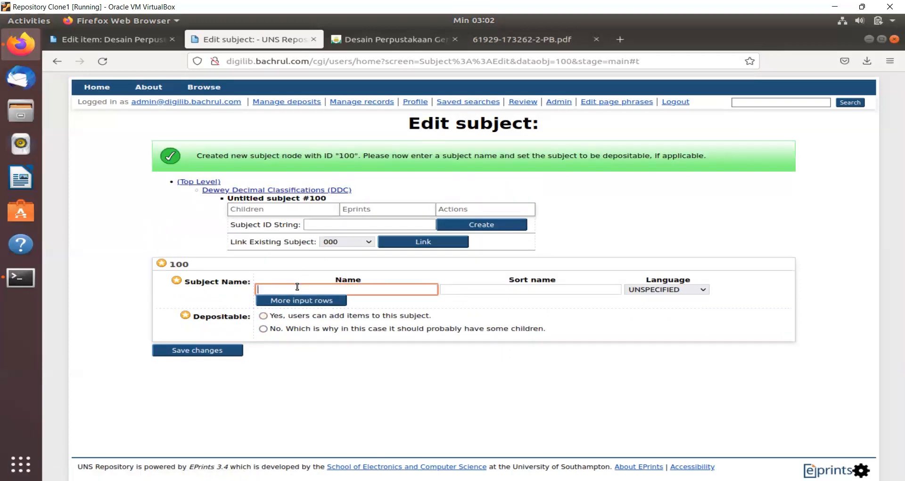
type("Filsafat dan Psikologi (100-199)")
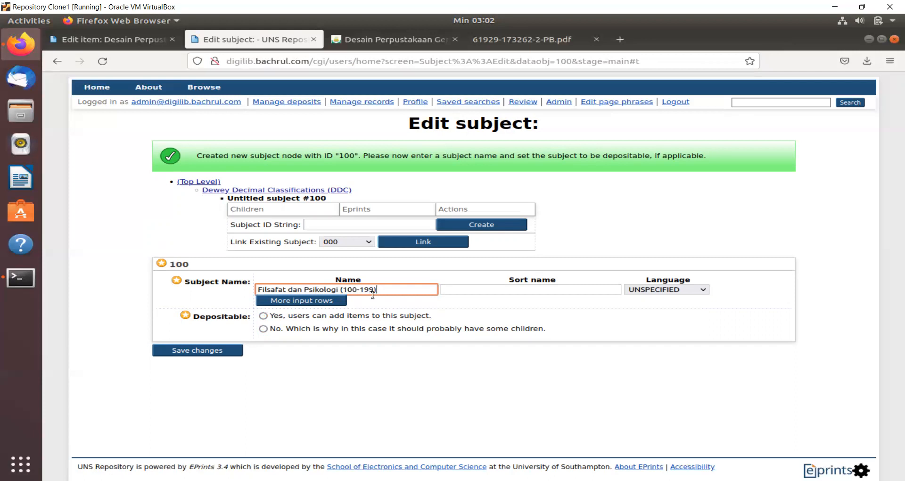
- Give it sort name 100-199 and Indonesian language, save, and return to DDC
left_click(488, 290)
type("100-")
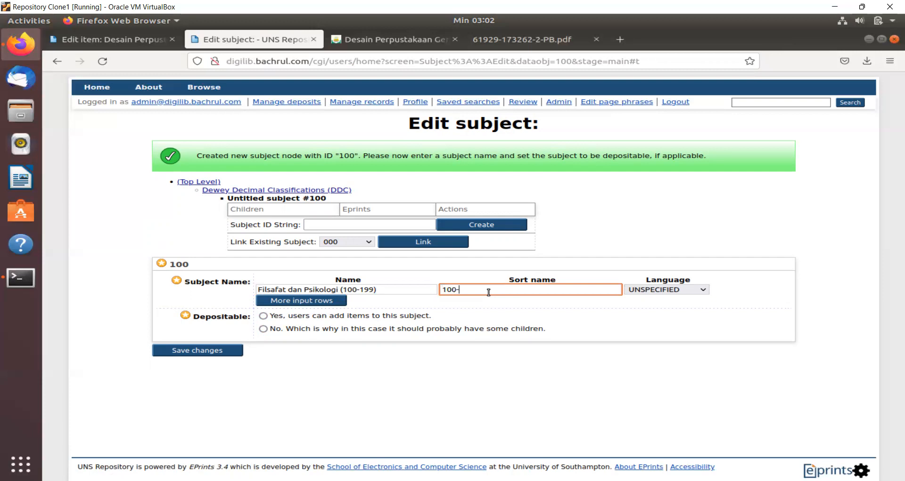
type("199")
left_click(641, 290)
scroll(651, 275, "down", 5)
left_click(651, 275)
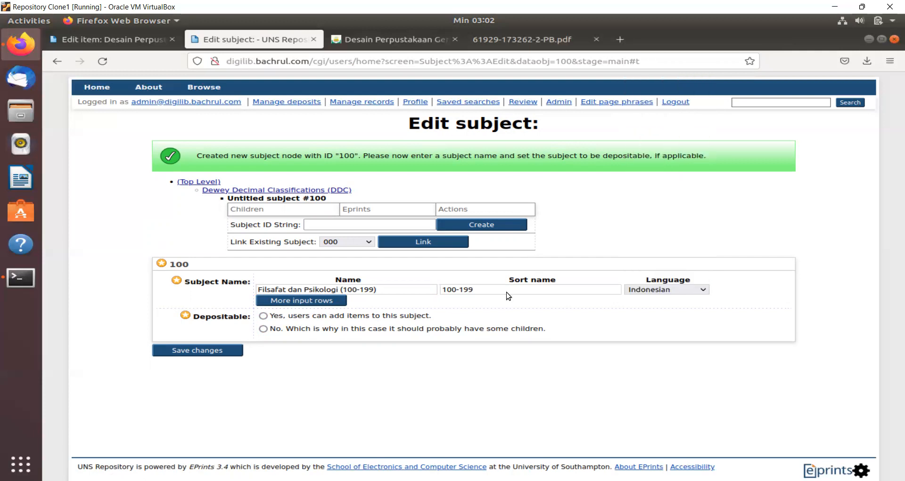
left_click(226, 350)
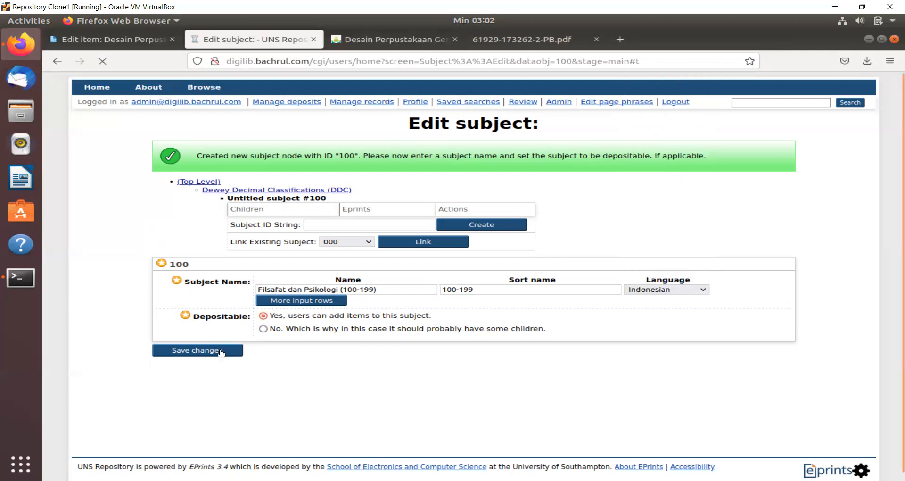
left_click(297, 191)
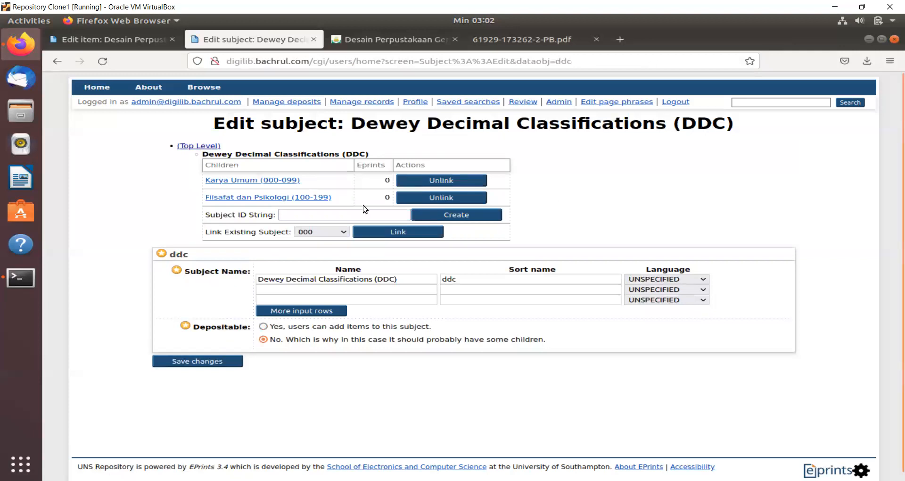
- Create a child subject with ID 020 under Karya Umum (000-099)
left_click(290, 181)
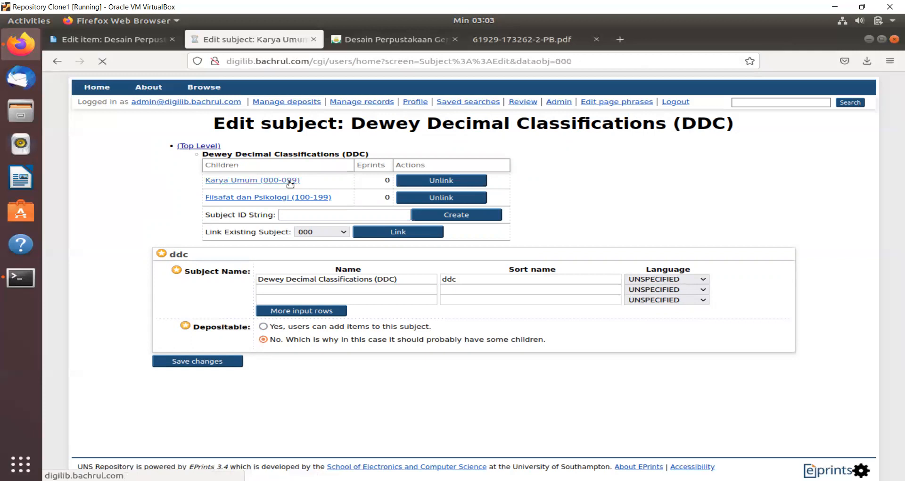
left_click(349, 187)
type("0")
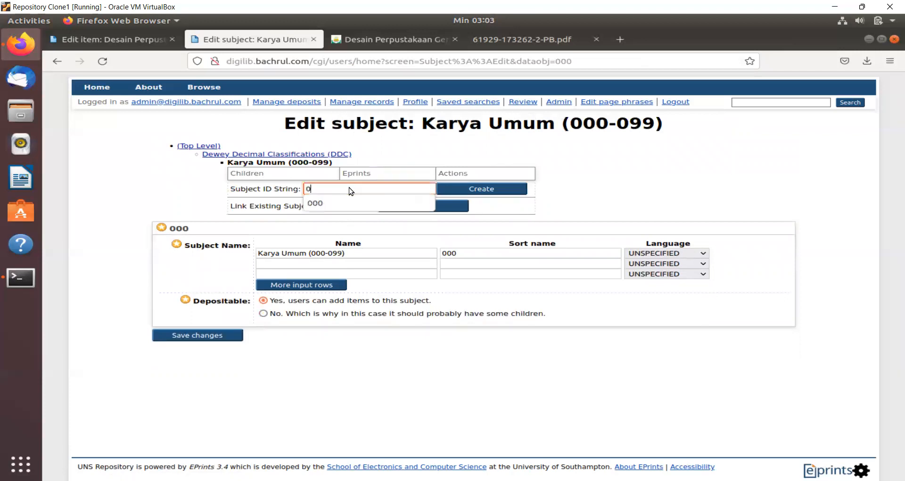
type("20")
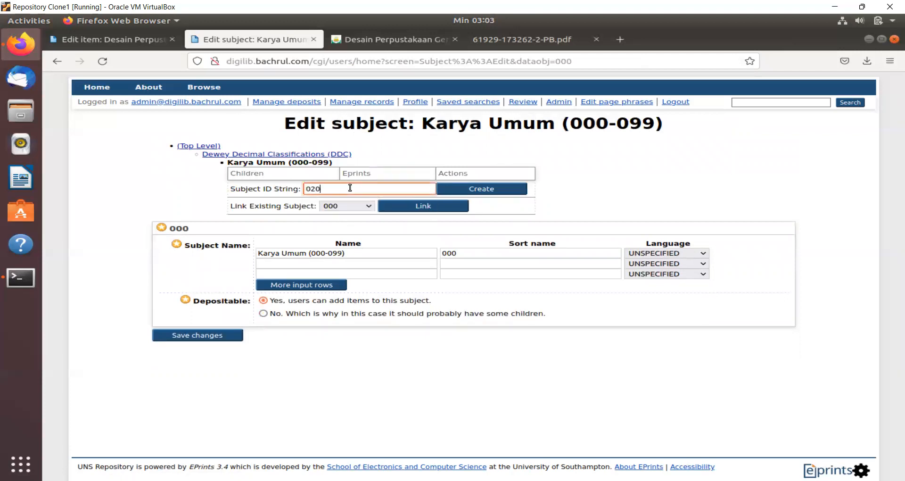
left_click(515, 190)
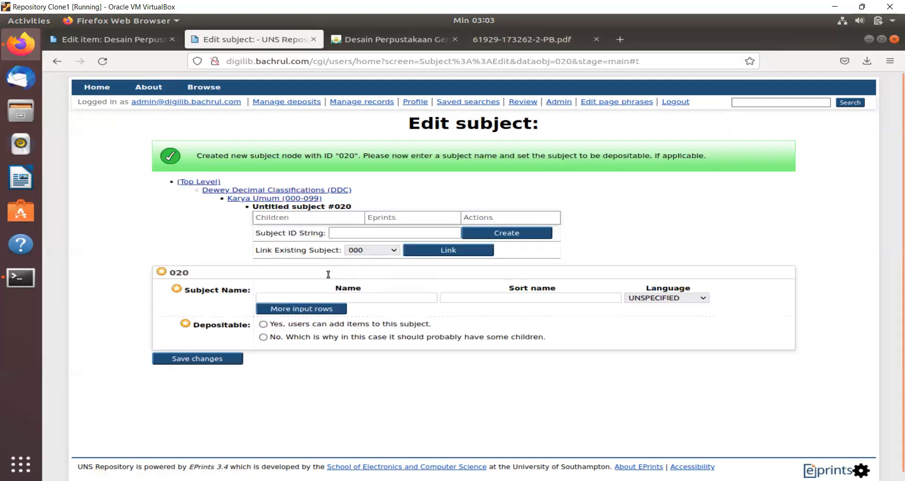
- Name subject 020 'Ilmu Perpustakaan' with sort name 020 in Indonesian, and save it
left_click(318, 296)
type("Il")
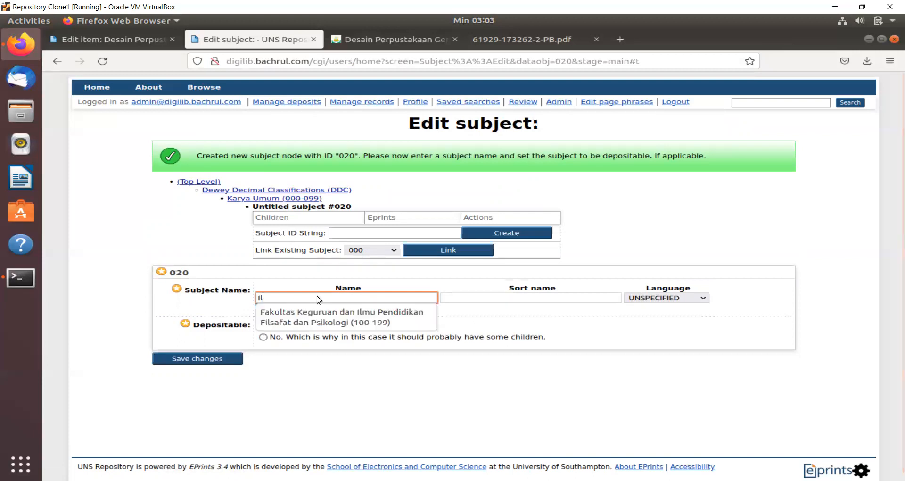
type("mu Perpustakaan")
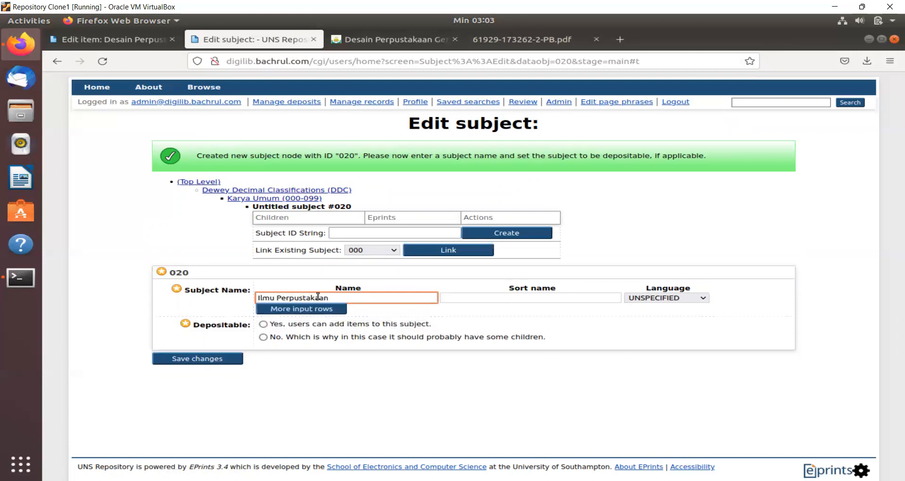
left_click(453, 298)
type("020")
left_click(684, 298)
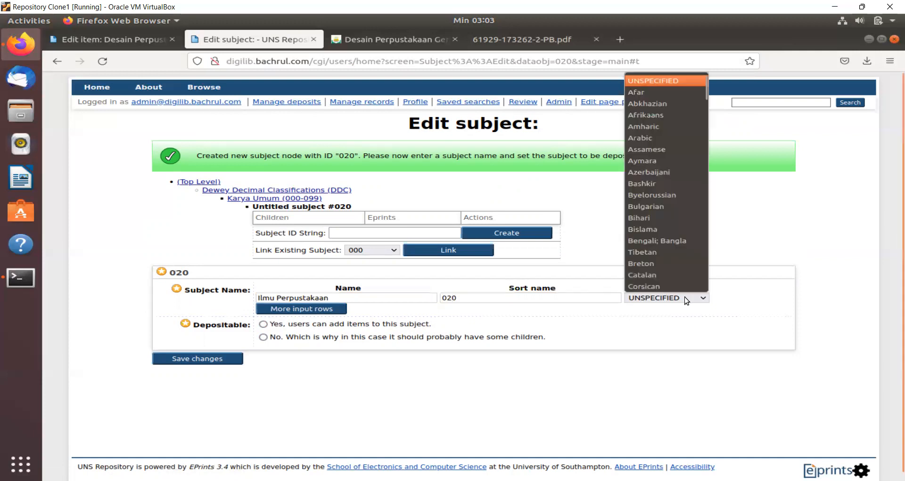
key("Down")
key("Return")
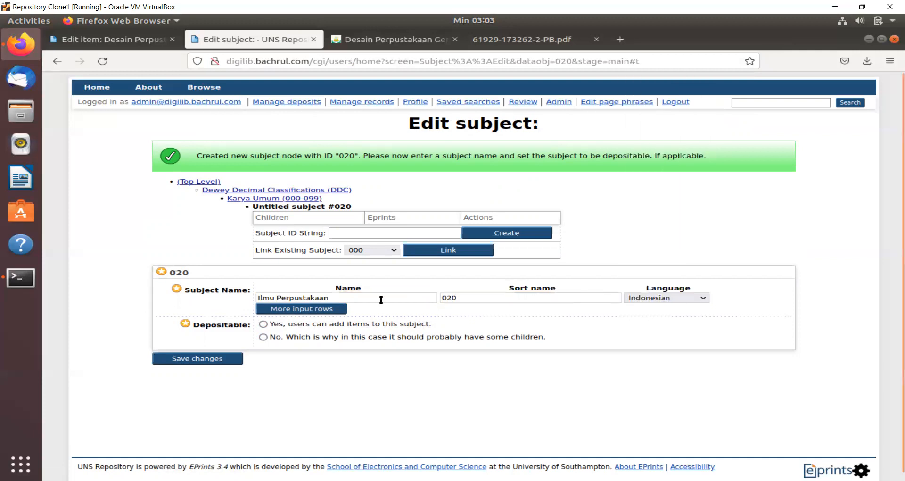
left_click(218, 359)
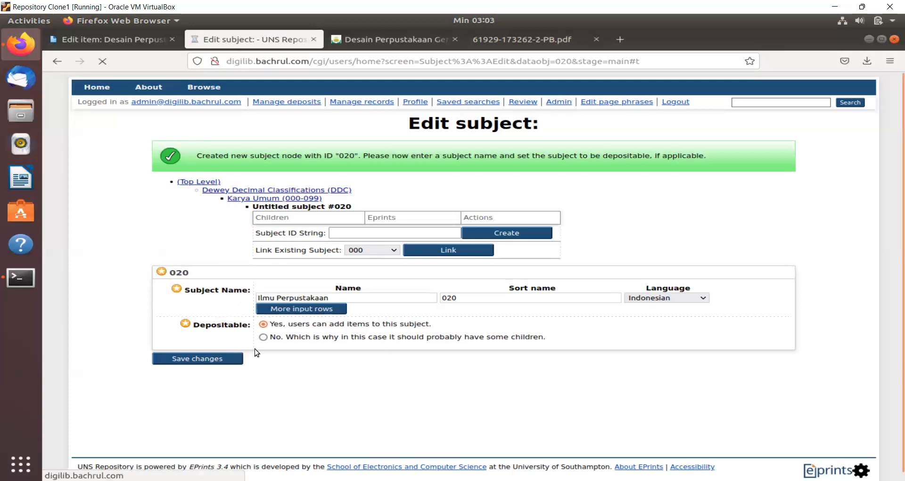
- Return to the Karya Umum (000-099) subject page to add another child subject
left_click(275, 198)
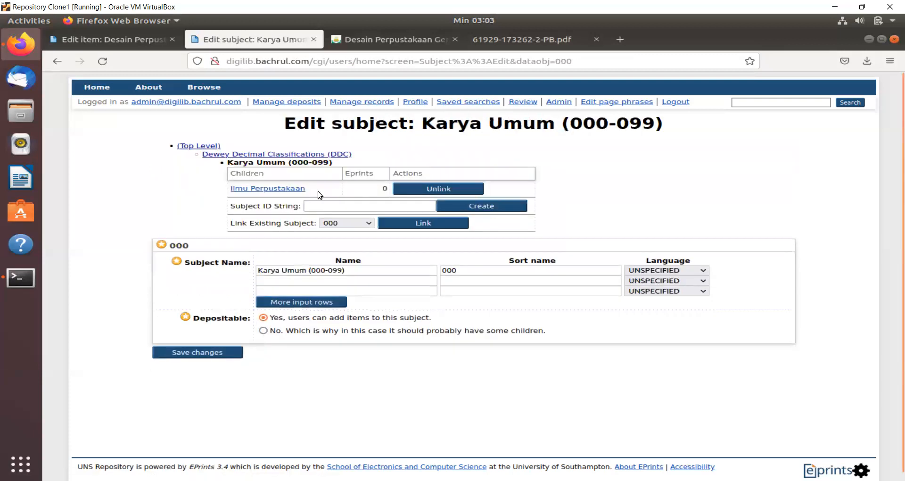
left_click(335, 203)
left_click(336, 204)
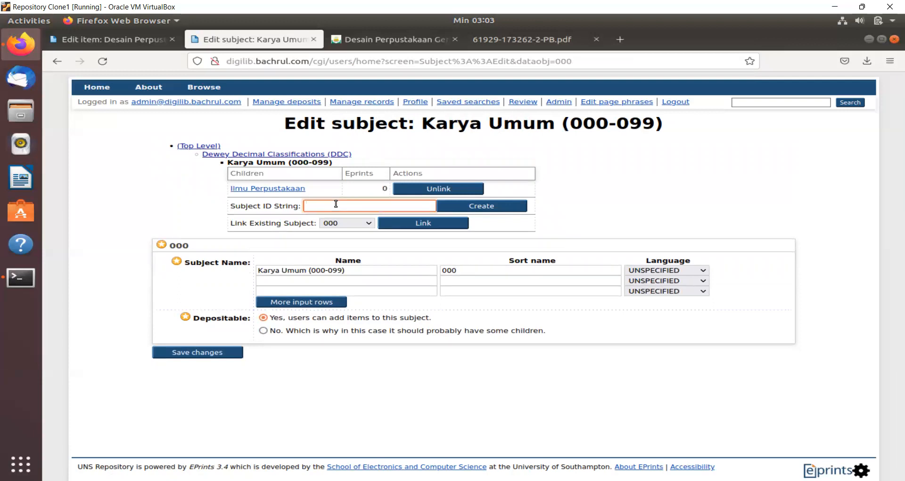
- Create subject 079 under Karya Umum named 'Komputer' with sort name 079
type("079")
left_click(484, 203)
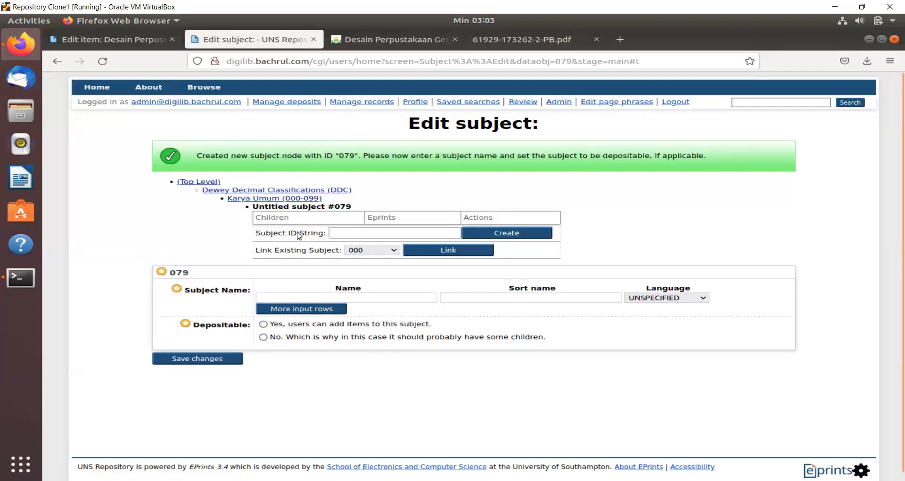
left_click(310, 297)
type("K")
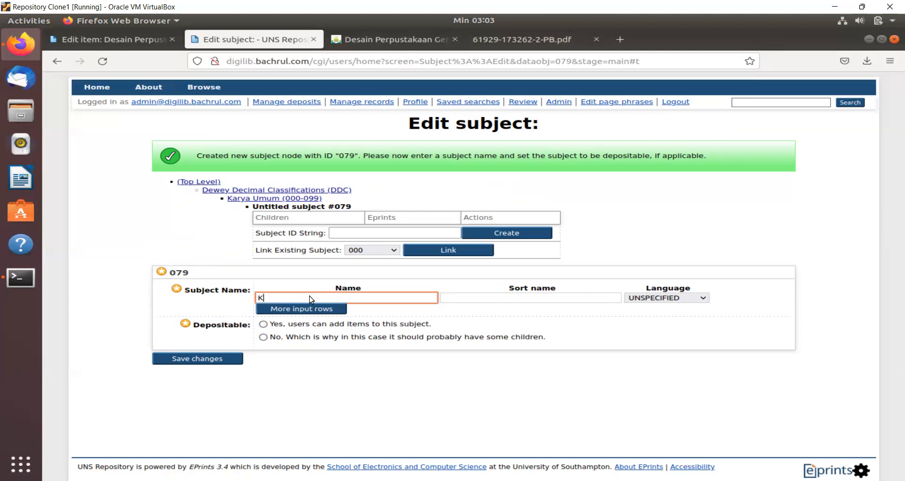
type("omputer")
left_click(498, 298)
type("079")
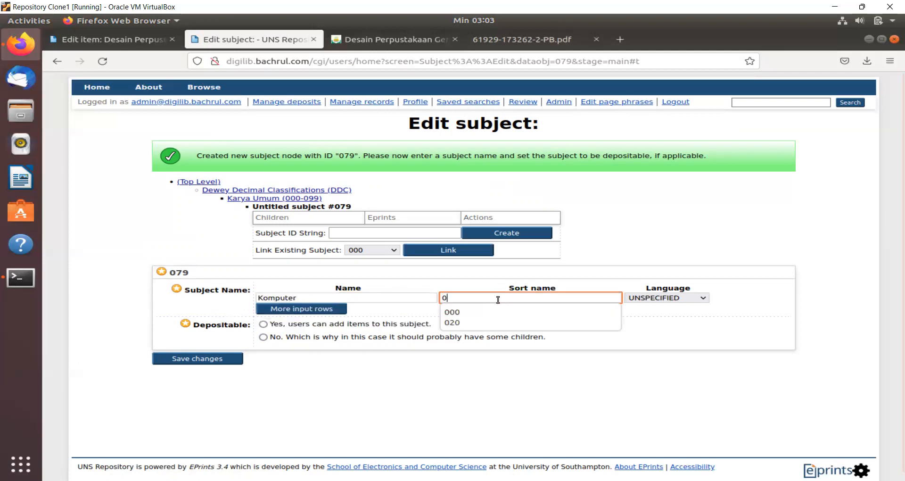
- Set the Komputer name language to Indonesian, make it depositable, and save it
left_click(685, 301)
type("ind")
key("Return")
left_click(263, 324)
left_click(223, 359)
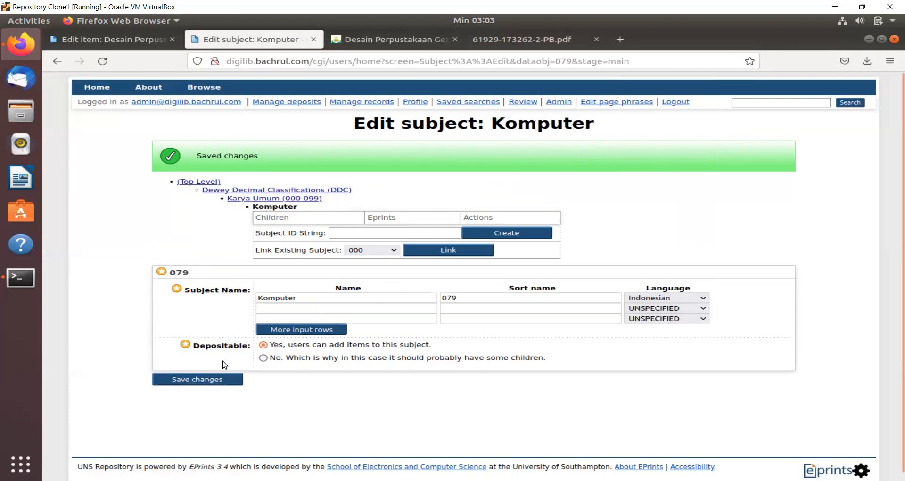
- Check Karya Umum's children, then return to the item's Subjects step
left_click(261, 191)
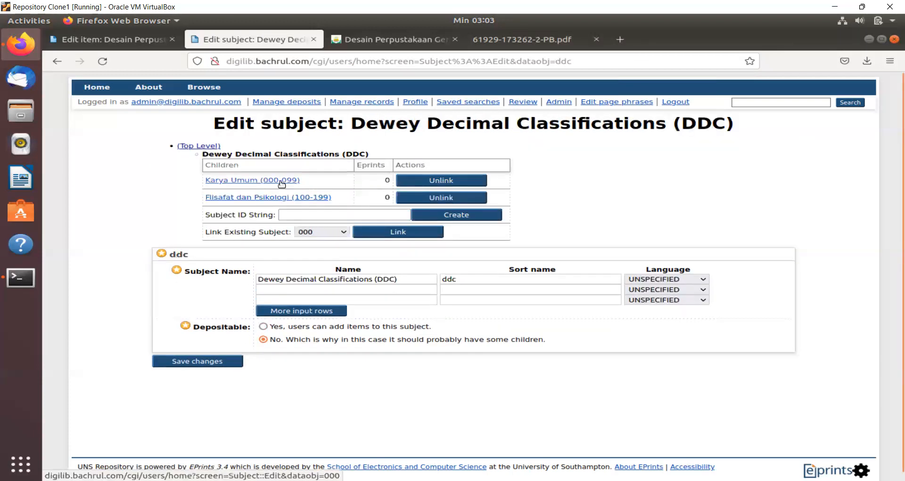
left_click(264, 181)
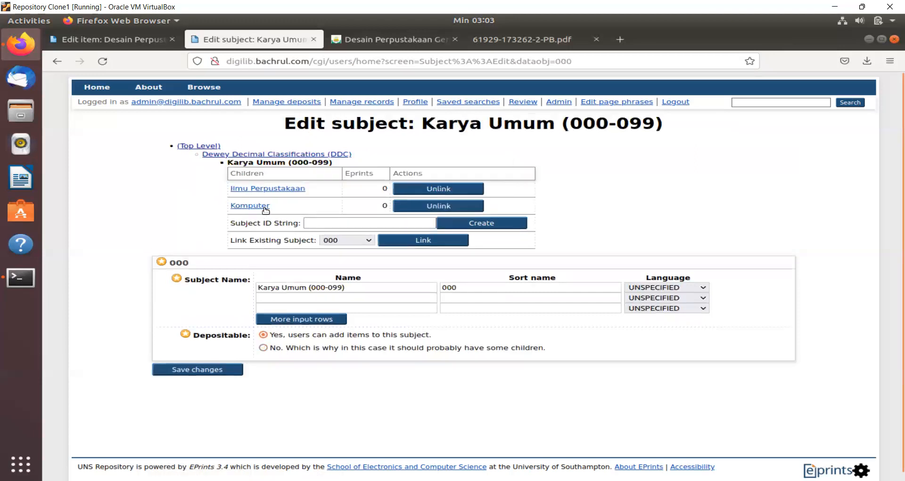
left_click(208, 146)
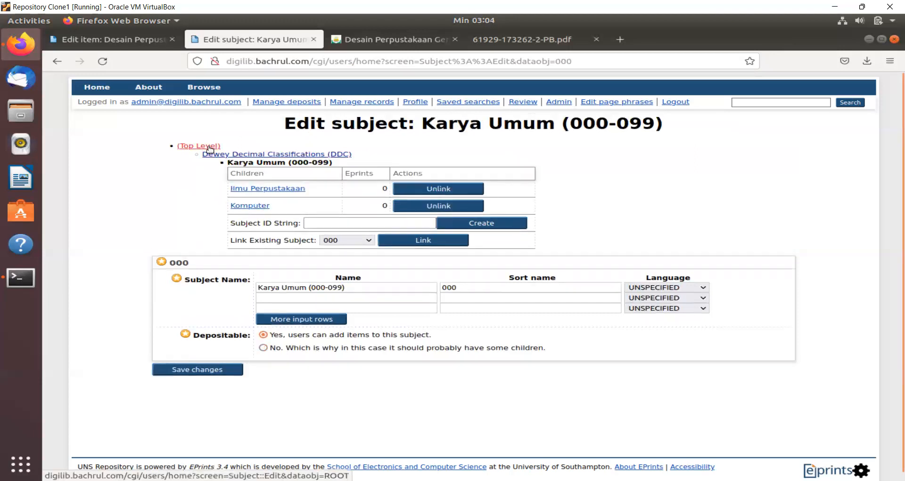
left_click(130, 40)
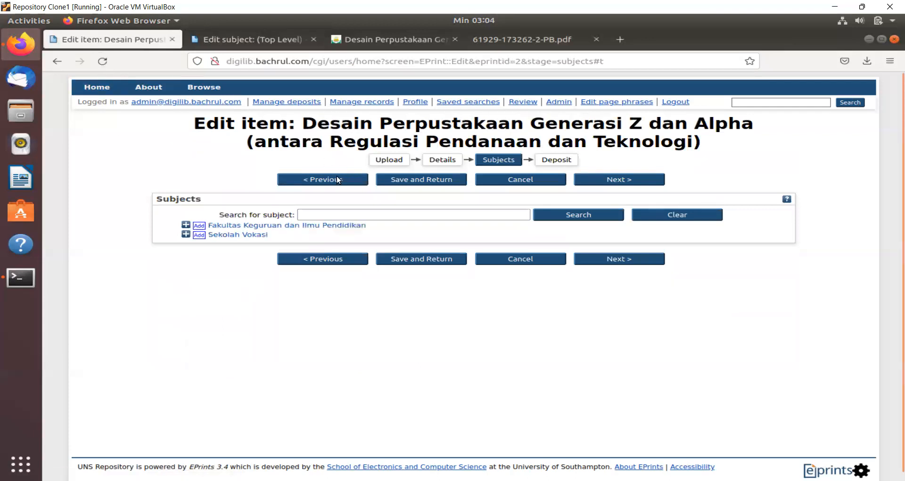
- Add D3-Perpustakaan and Sekolah Vokasi as the item's subjects and continue to Deposit
left_click(186, 224)
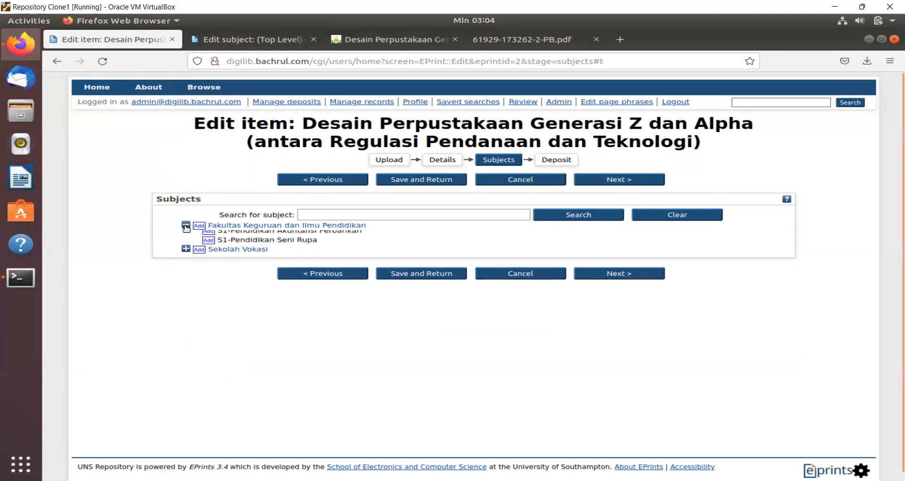
left_click(186, 253)
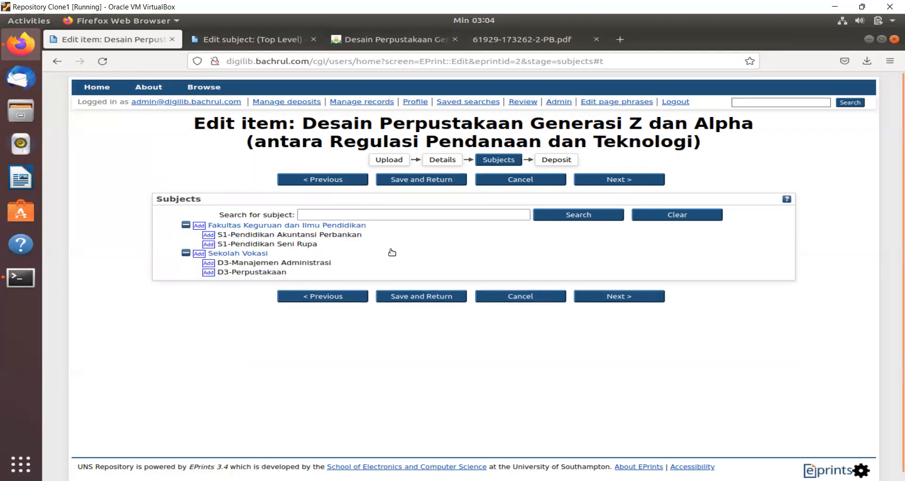
left_click_drag(194, 126, 288, 128)
left_click(312, 128)
left_click(208, 273)
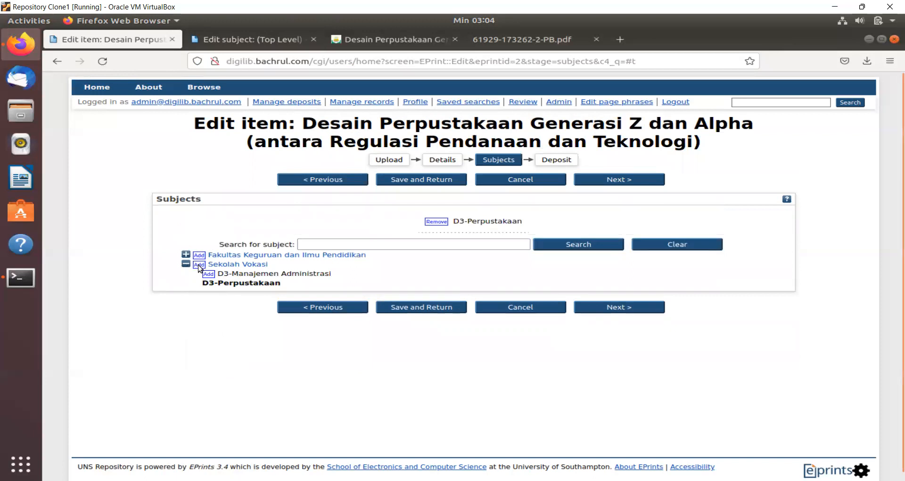
left_click(199, 265)
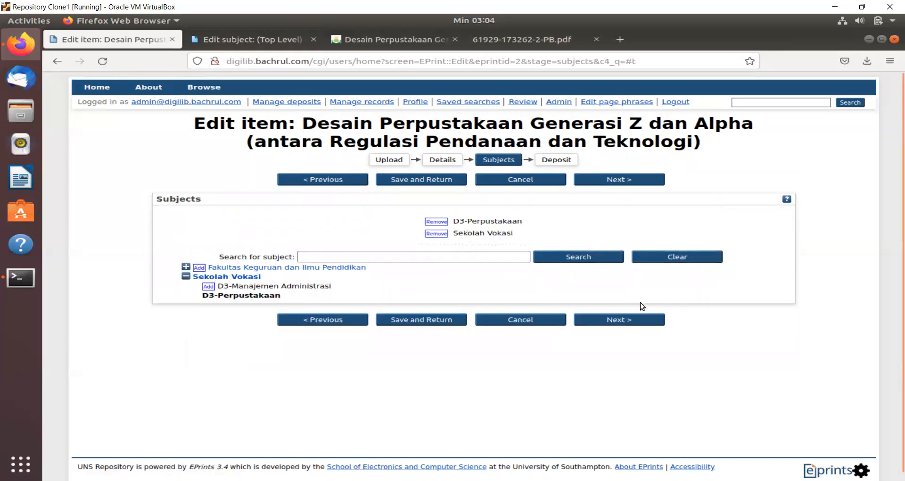
left_click(629, 319)
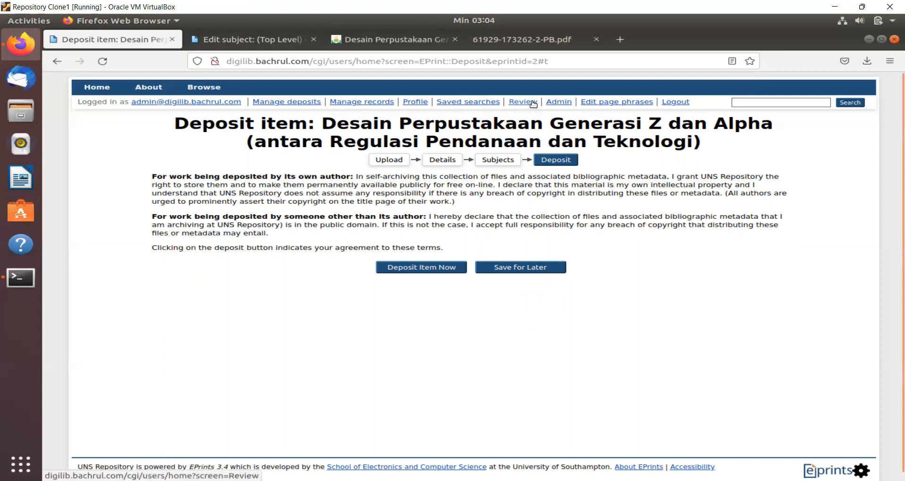
- Deposit the item with Deposit Item Now and review the confirmation page
left_click(451, 269)
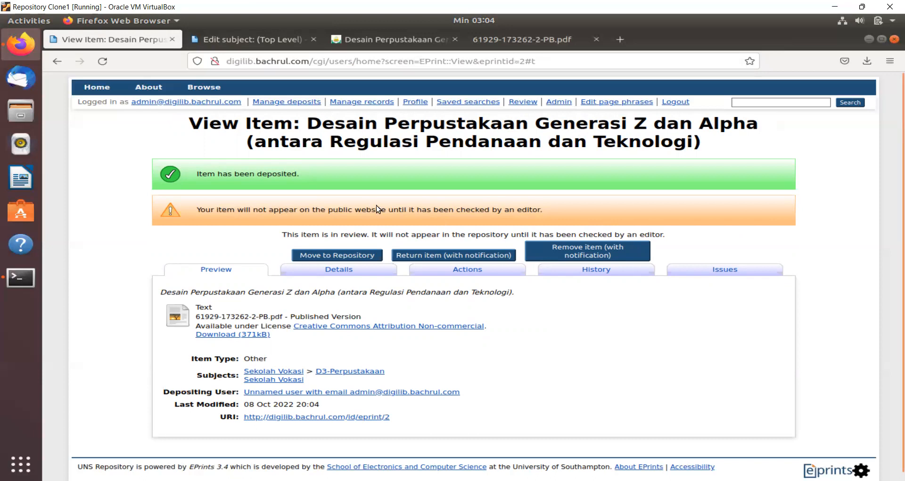
scroll(377, 205, "down", 1)
scroll(378, 205, "up", 1)
- Make the Sekolah Vokasi subject non-depositable and save it
left_click(271, 42)
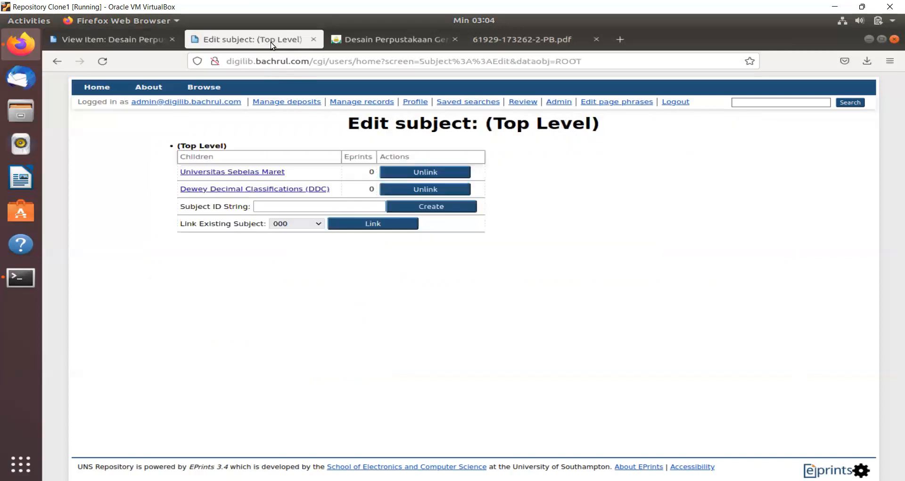
left_click(237, 172)
left_click(239, 198)
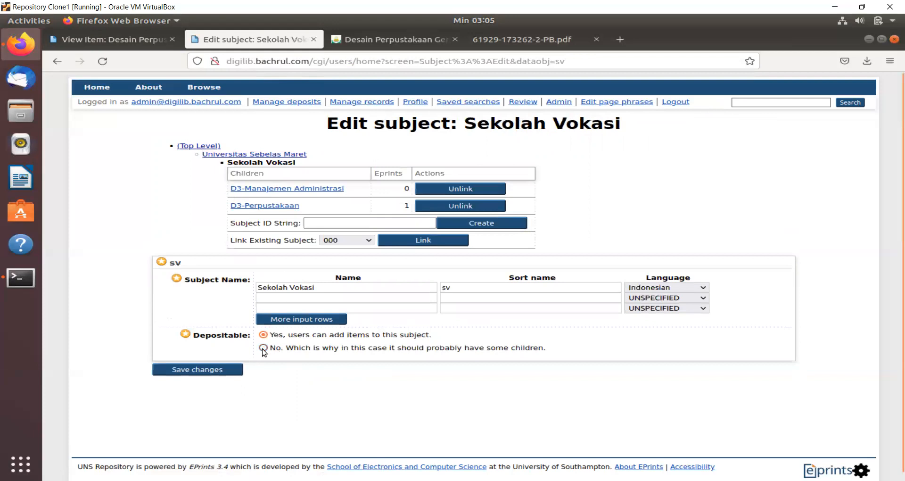
left_click(218, 370)
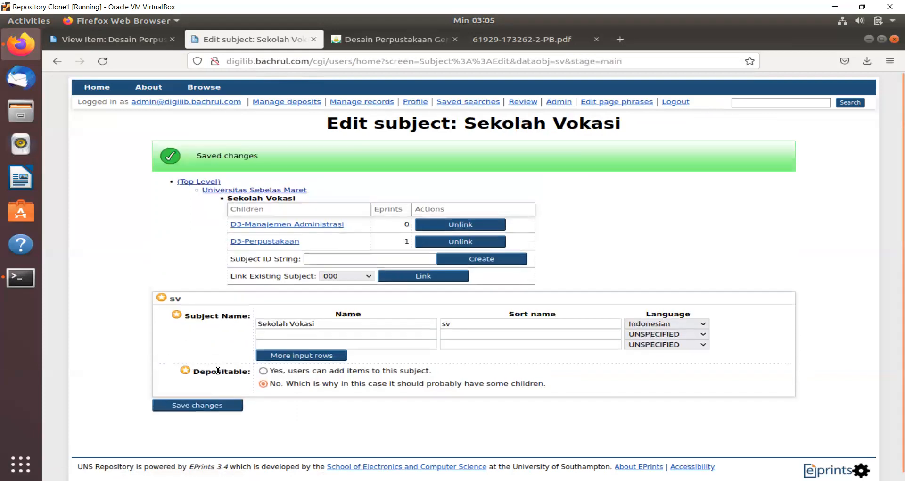
- Make Fakultas Keguruan dan Ilmu Pendidikan non-depositable, then return to the item's page
left_click(232, 191)
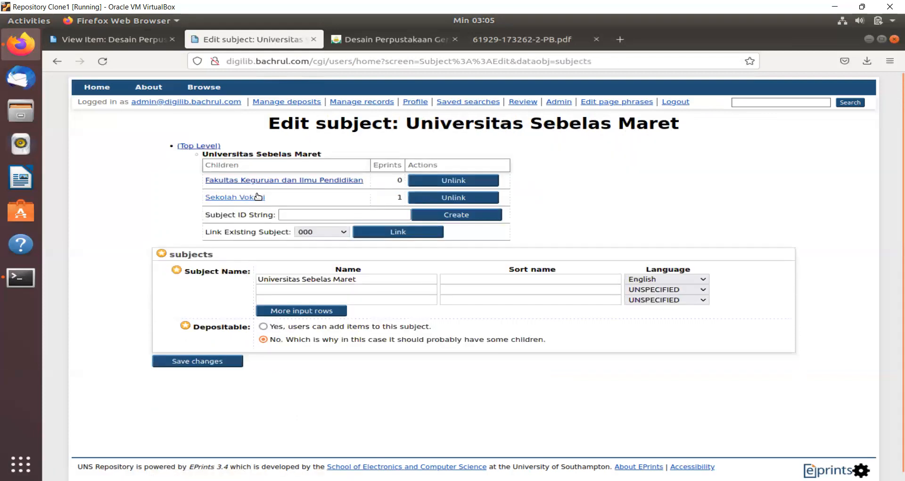
left_click(263, 182)
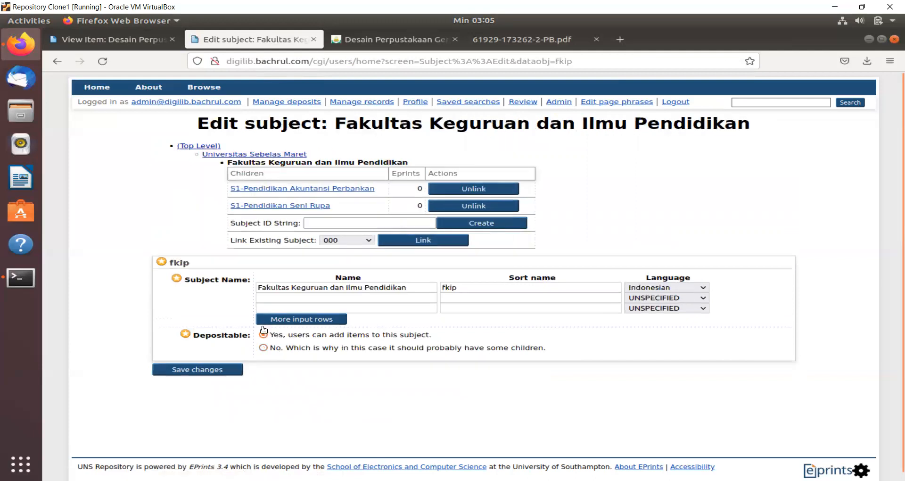
left_click(229, 369)
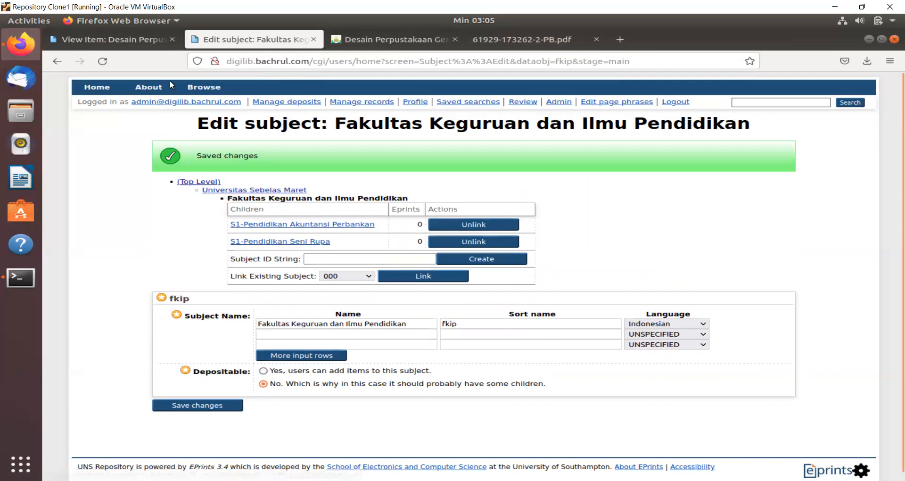
left_click(140, 38)
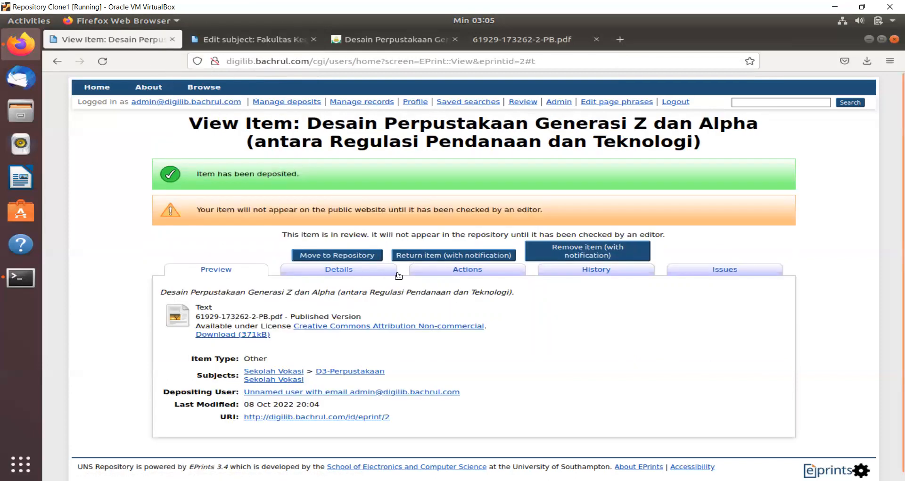
- Move the item to the live archive and remove Sekolah Vokasi, keeping only D3-Perpustakaan
left_click(355, 254)
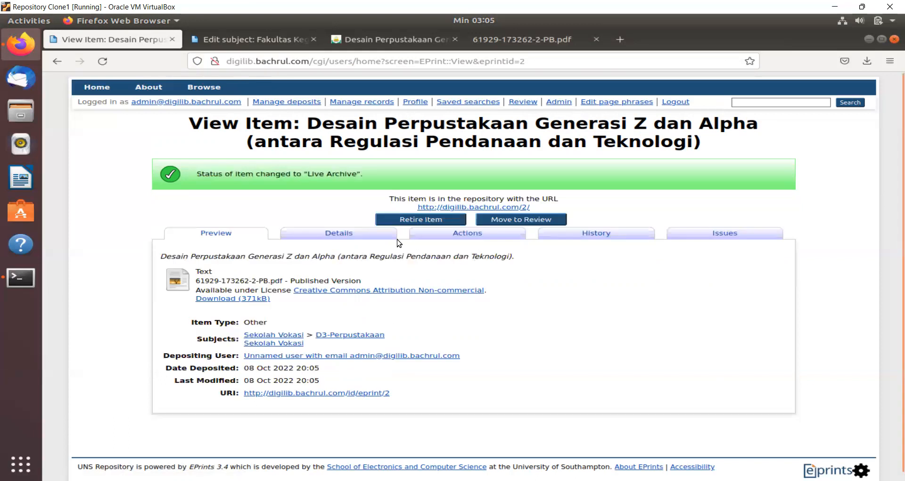
left_click(363, 236)
scroll(363, 239, "down", 3)
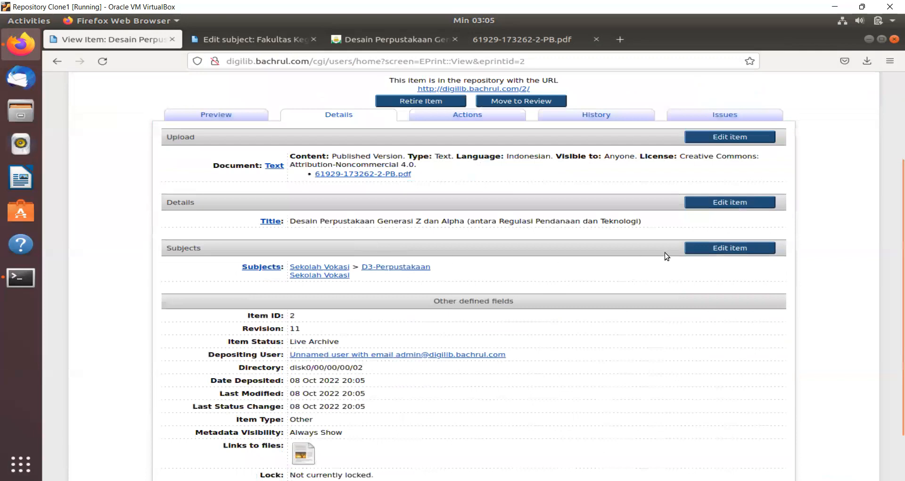
left_click(704, 248)
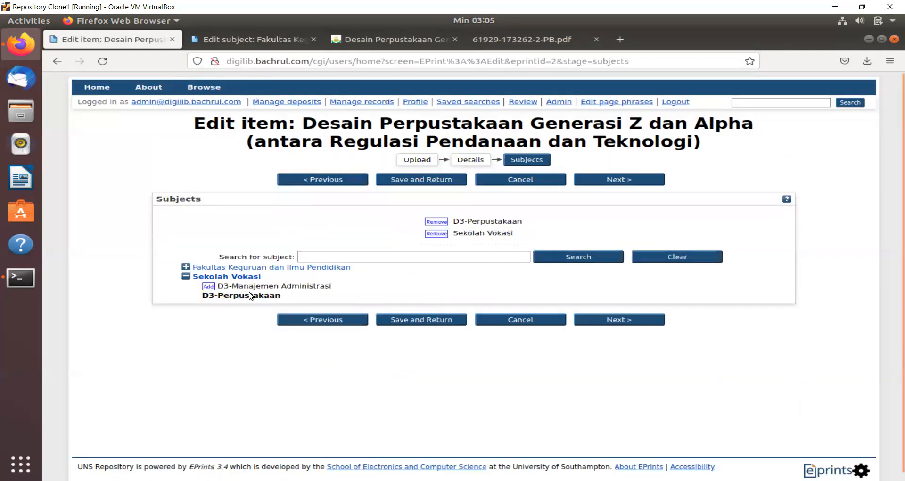
left_click(437, 233)
left_click(600, 305)
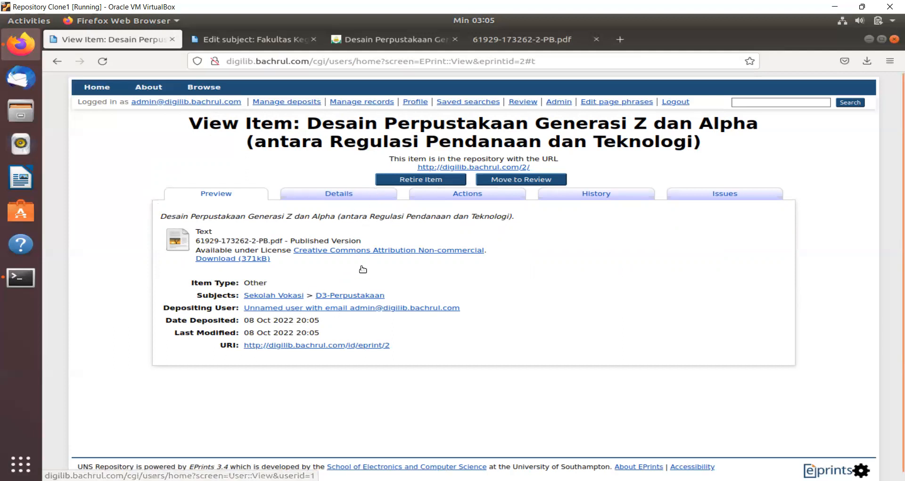
- Confirm the item is Live Archive in Manage deposits, opening Home in a new tab
left_click(300, 102)
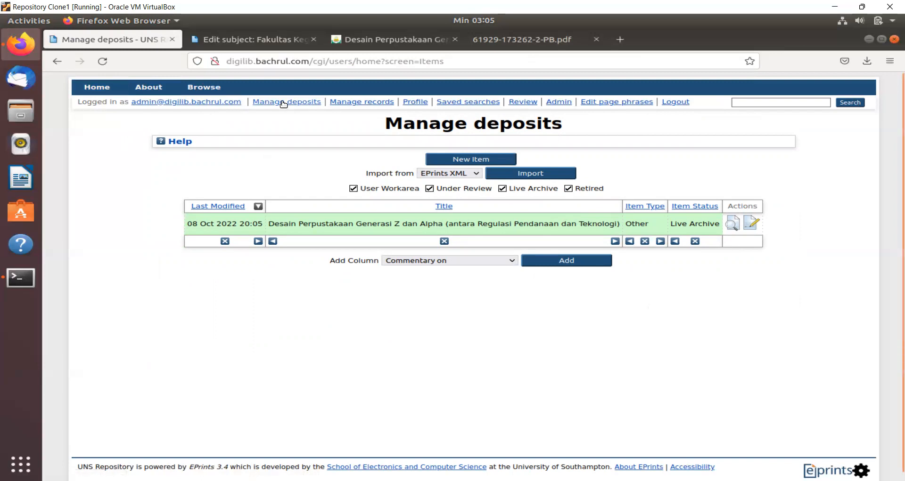
right_click(109, 90)
left_click(184, 63)
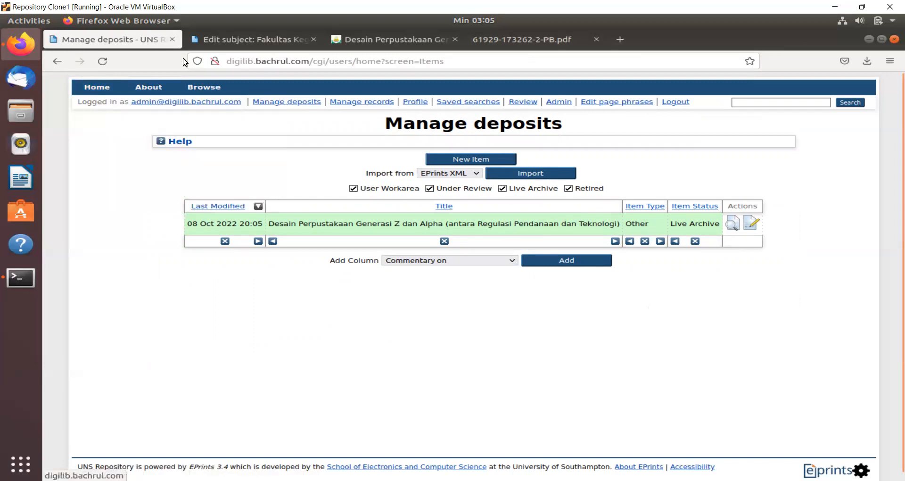
left_click(224, 38)
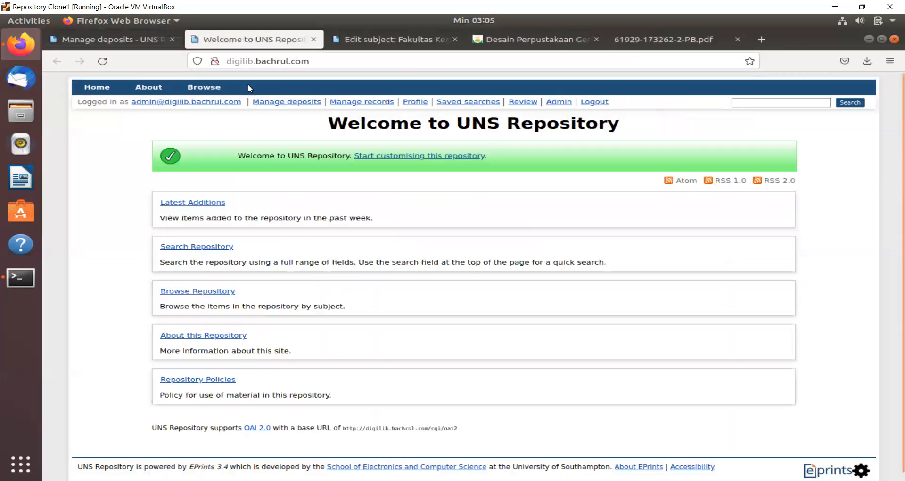
- Find the item in Latest Additions, view its public page, then return to Home
left_click(198, 203)
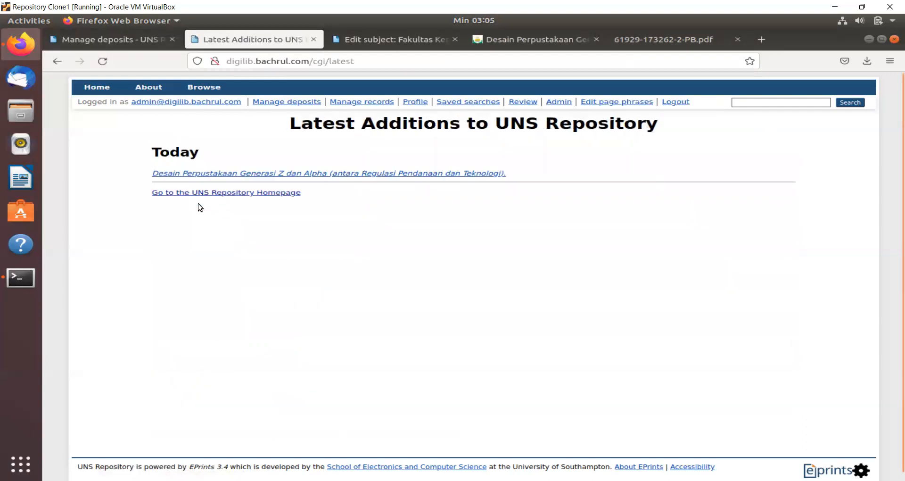
left_click(307, 174)
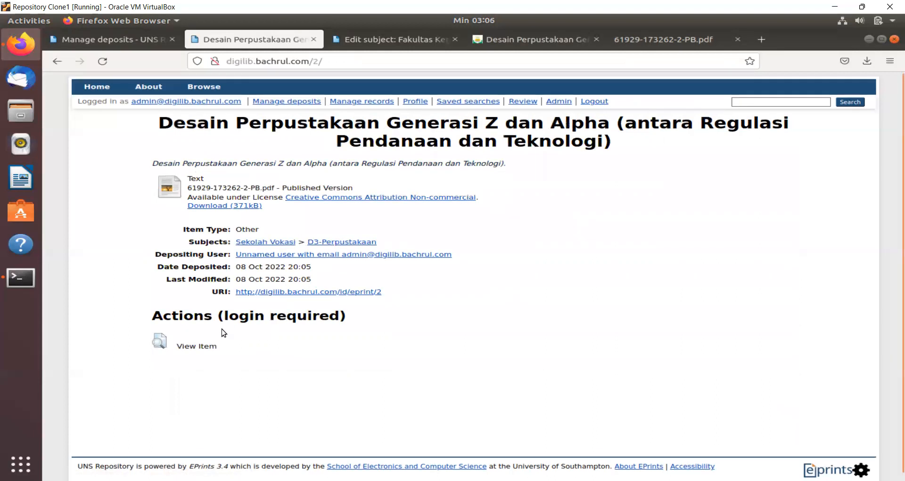
scroll(221, 332, "down", 1)
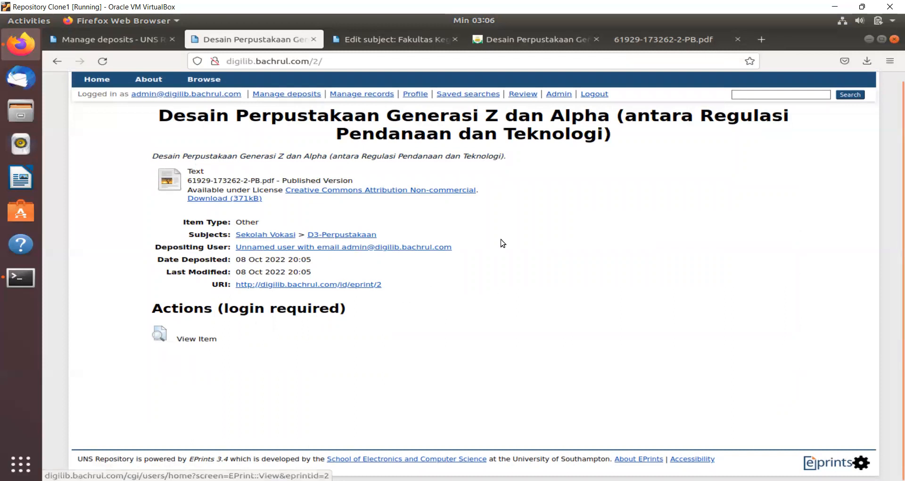
scroll(504, 242, "up", 1)
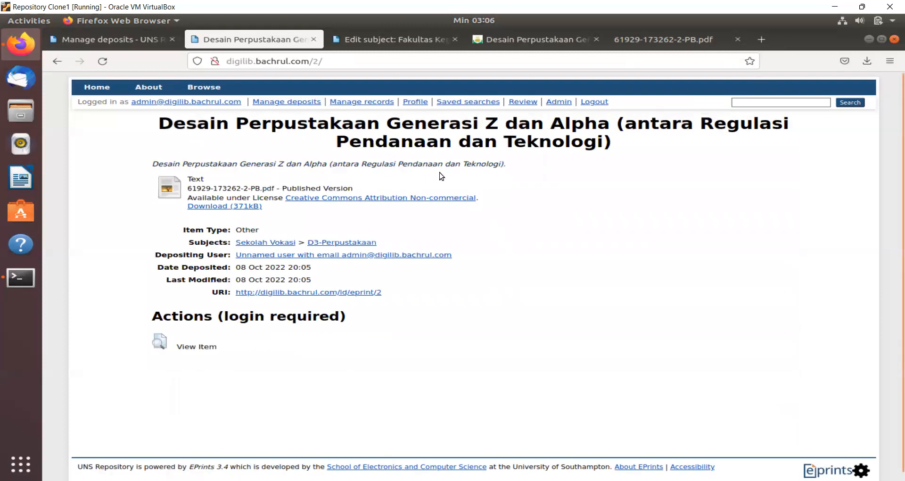
left_click(141, 41)
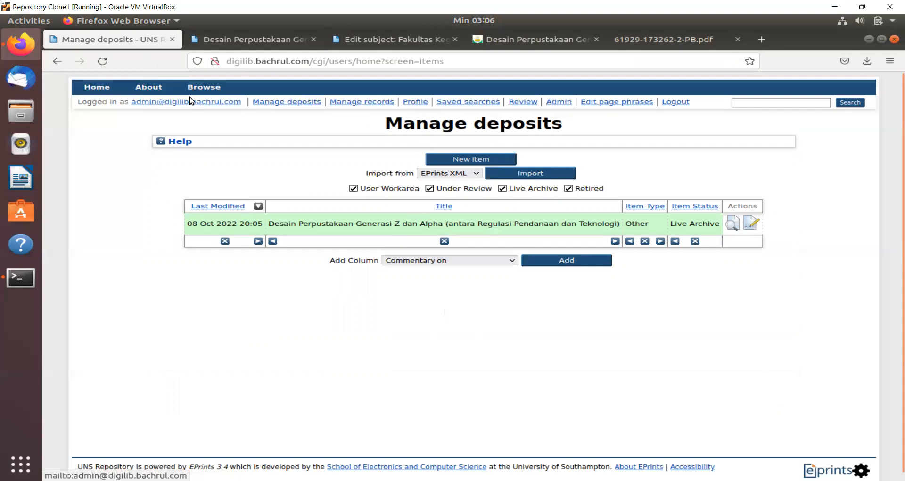
left_click(107, 88)
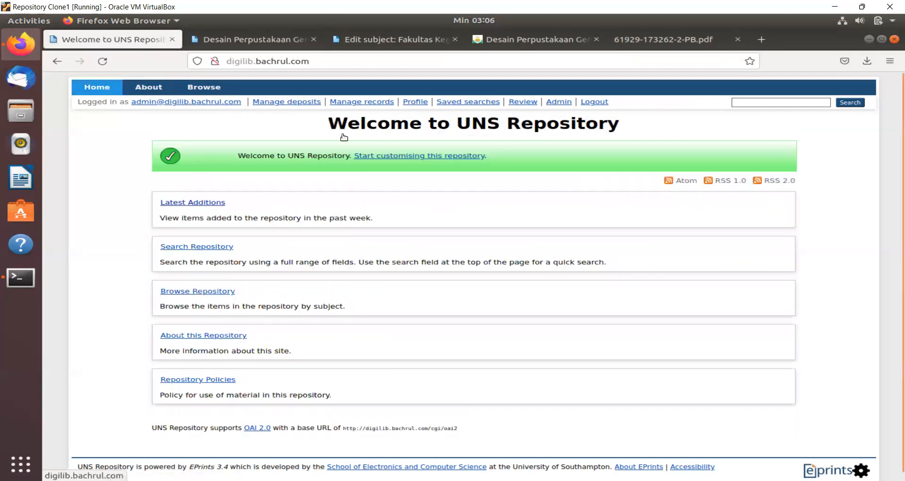